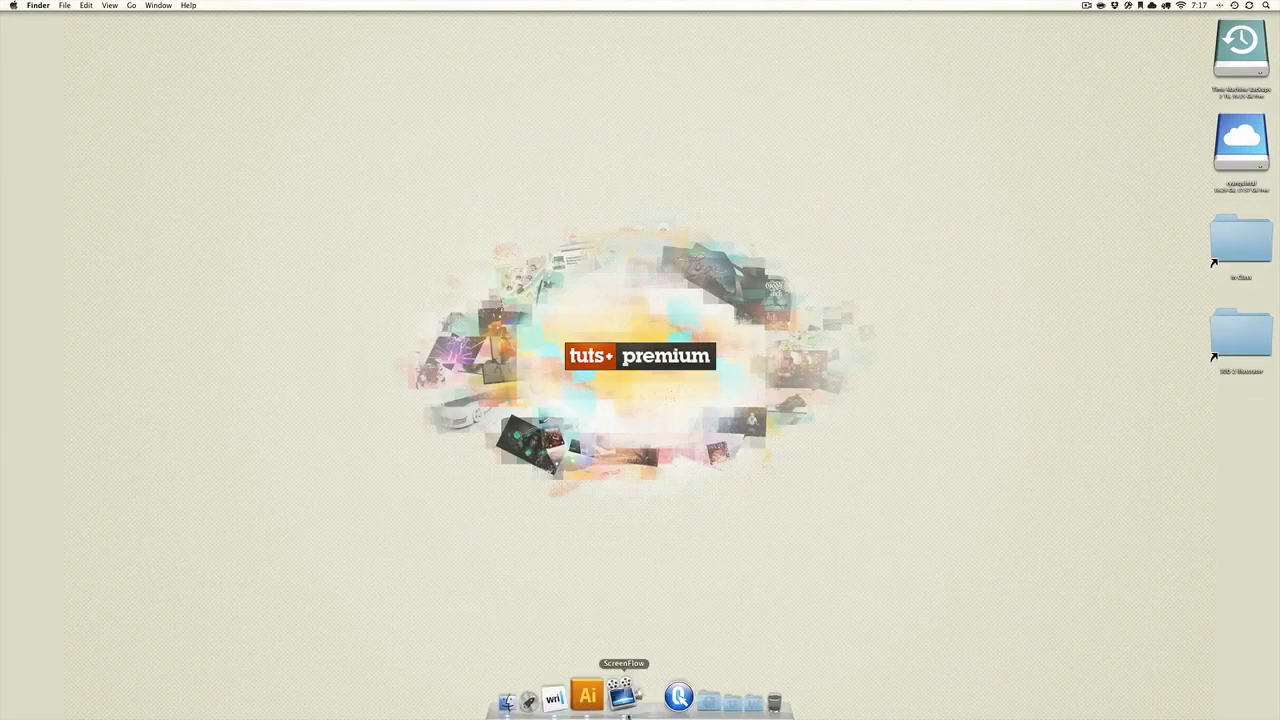
- Switch to Adobe Illustrator CS5 and create a new 16 by 8.5 in RGB document at 300 ppi
{"action": "left_click", "coordinate": [605, 700]}
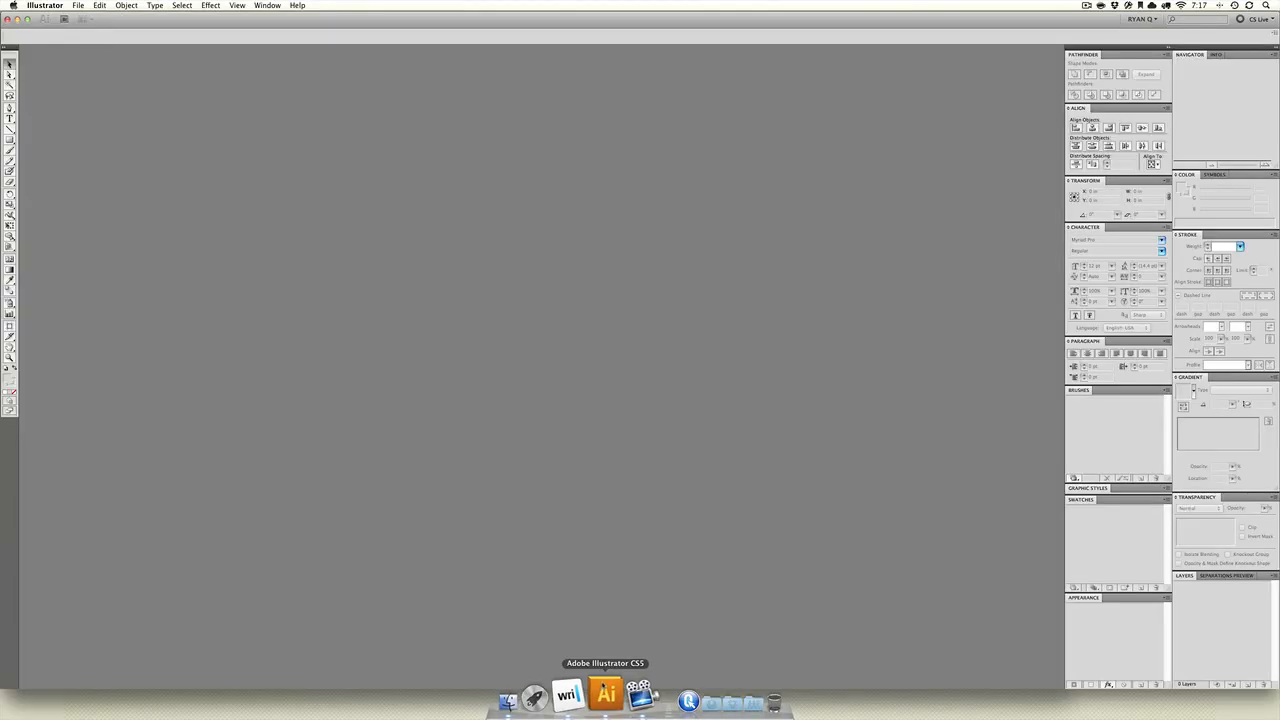
{"action": "key", "text": "super+n"}
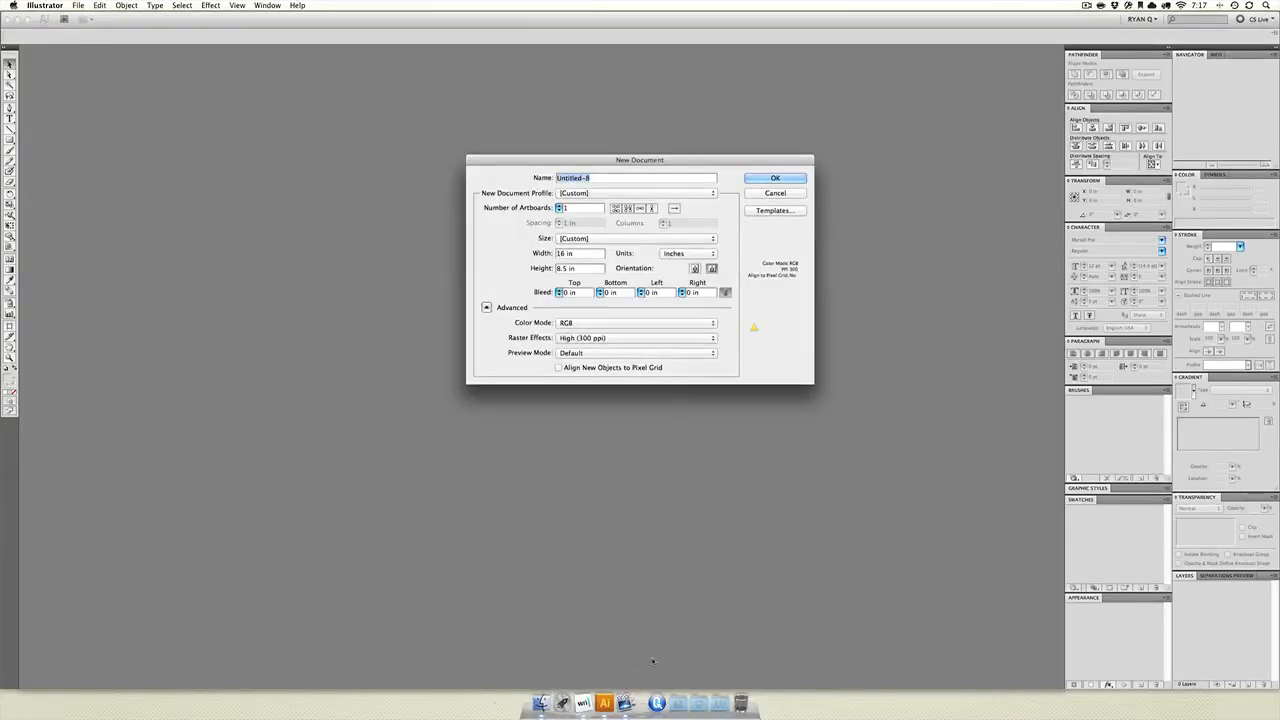
{"action": "key", "text": "Return"}
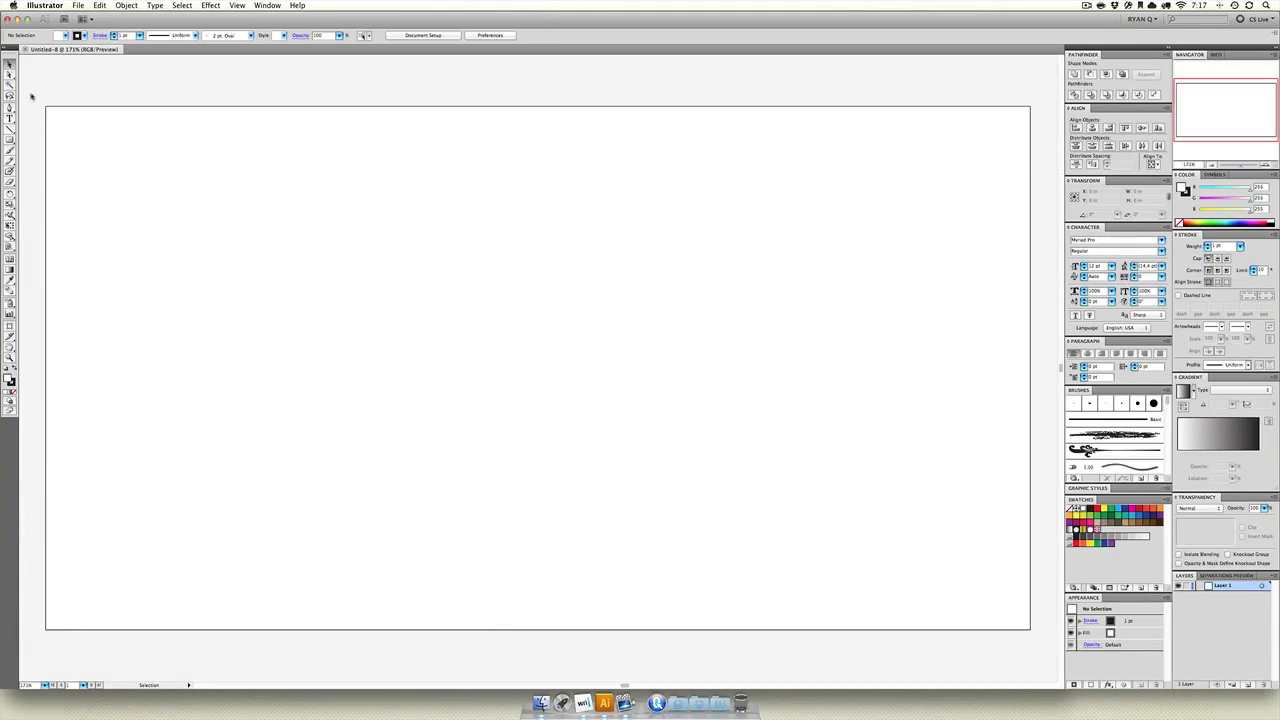
- Draw a square about 4.4 in on each side near the upper middle of the artboard
{"action": "left_click", "coordinate": [12, 141]}
{"action": "left_click_drag", "start_coordinate": [410, 184], "coordinate": [681, 429]}
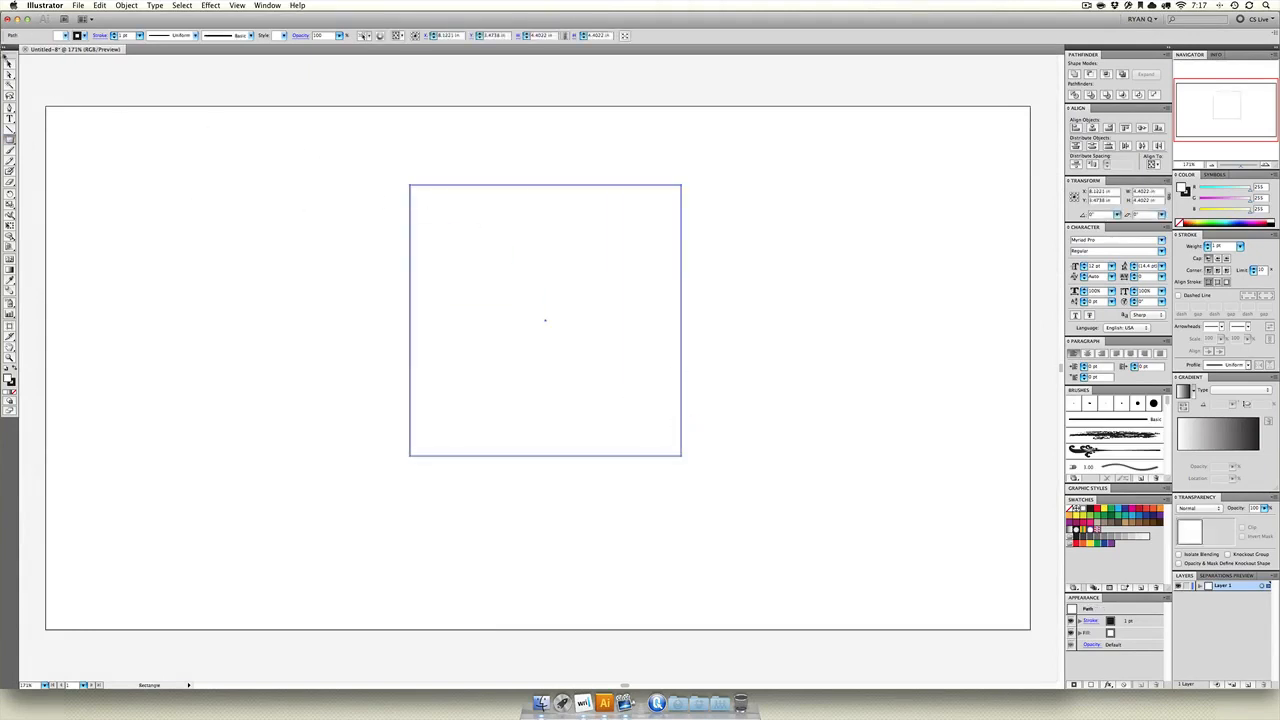
{"action": "left_click", "coordinate": [9, 64]}
{"action": "mouse_move", "coordinate": [506, 291]}
{"action": "left_mouse_down"}
{"action": "mouse_move", "coordinate": [511, 337]}
{"action": "mouse_move", "coordinate": [490, 331]}
{"action": "mouse_move", "coordinate": [494, 277]}
{"action": "left_mouse_up"}
{"action": "left_click", "coordinate": [334, 277]}
- Select the square and mix a light orange fill colour for it, leaving it deselected
{"action": "left_click", "coordinate": [588, 299]}
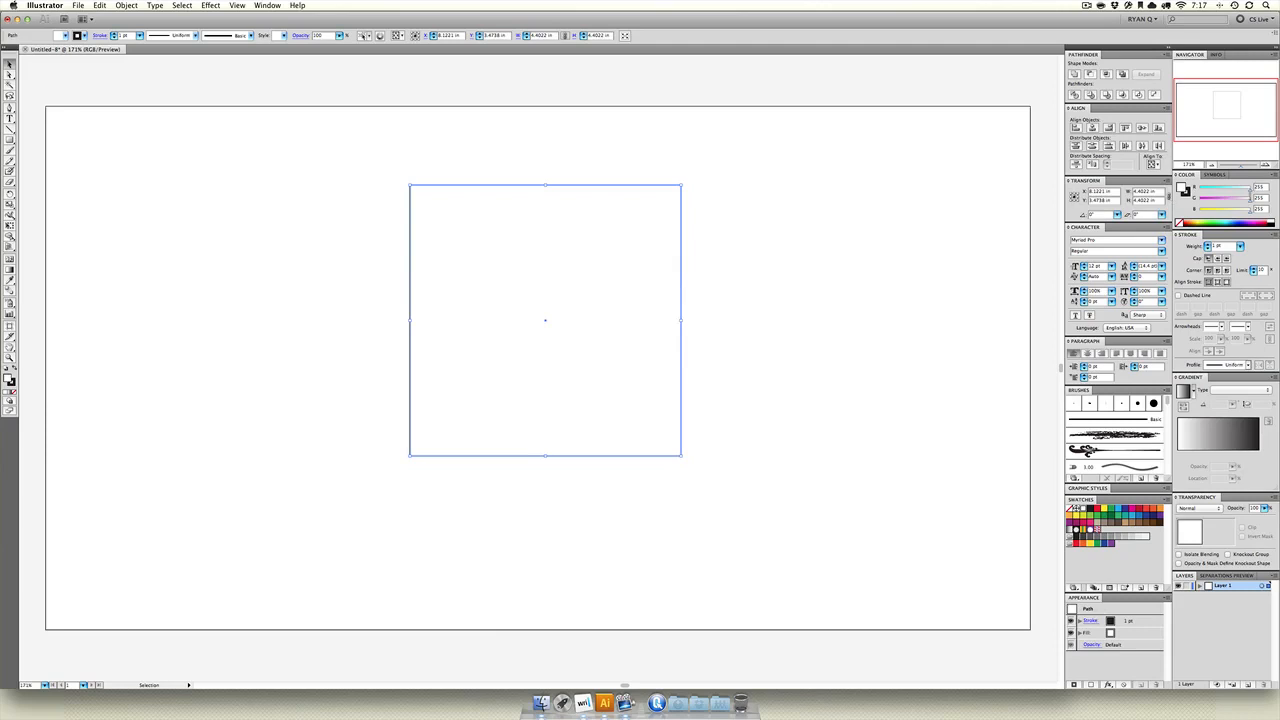
{"action": "left_click", "coordinate": [1220, 208]}
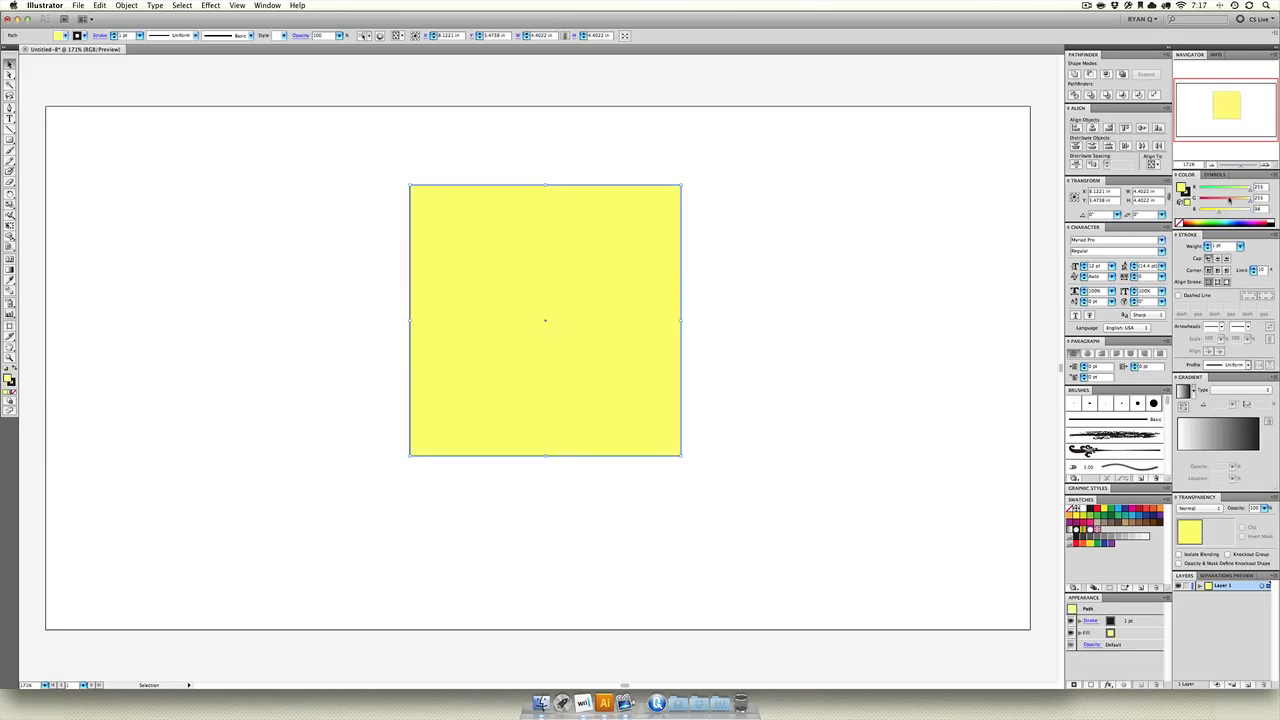
{"action": "left_click", "coordinate": [1230, 199]}
{"action": "left_click", "coordinate": [820, 434]}
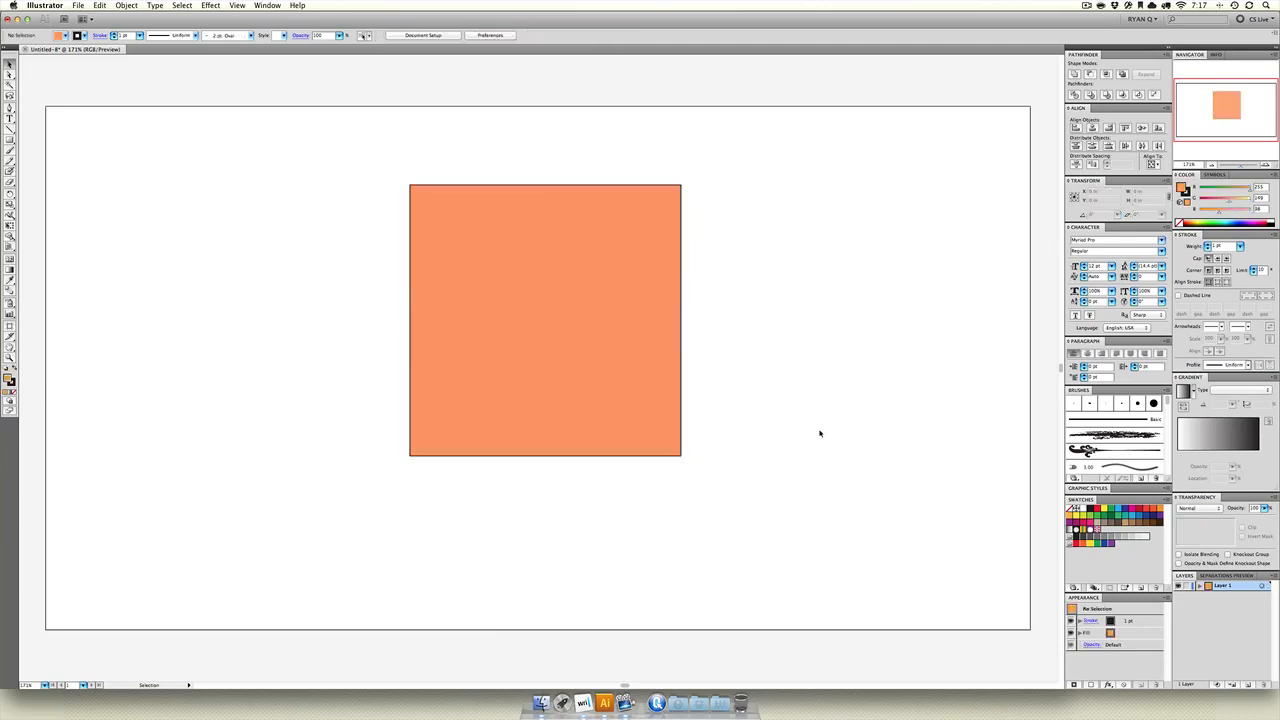
- Give the orange square a dark red stroke with a weight of 20 pt
{"action": "left_click", "coordinate": [540, 349]}
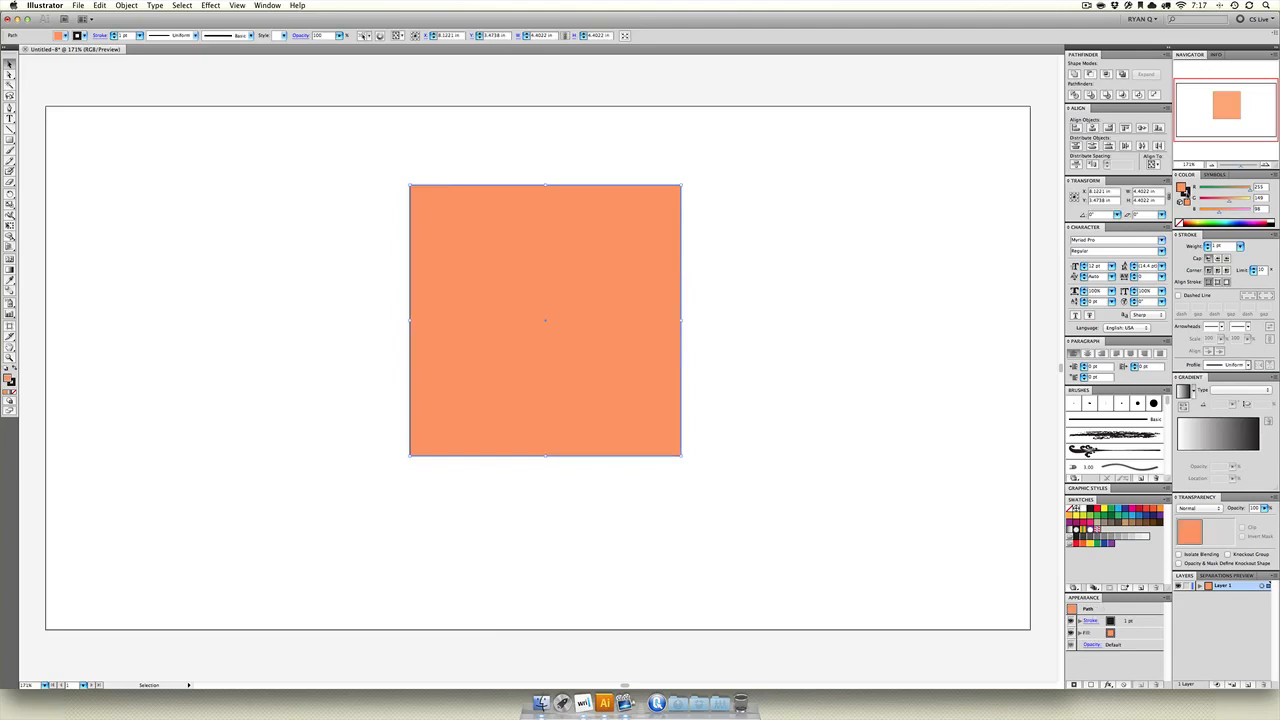
{"action": "left_click", "coordinate": [1186, 197]}
{"action": "left_click", "coordinate": [1223, 190]}
{"action": "left_click", "coordinate": [1240, 246]}
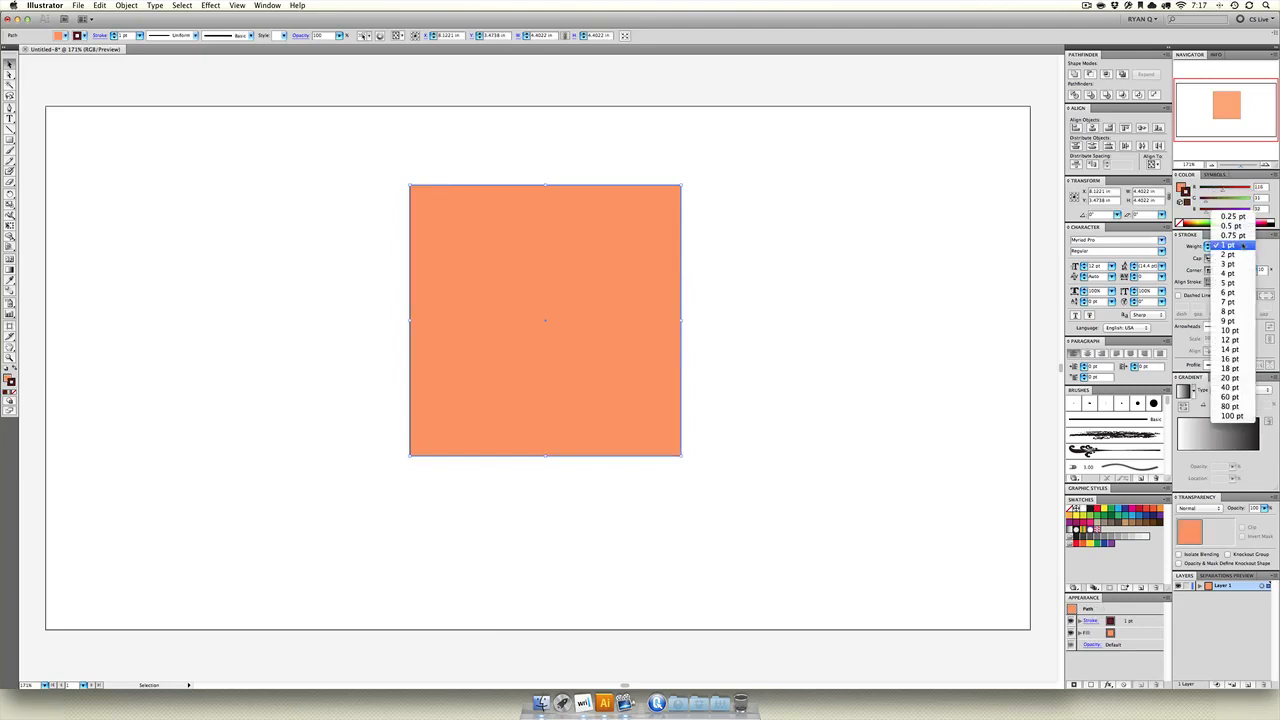
{"action": "left_click", "coordinate": [1232, 381]}
{"action": "left_click", "coordinate": [878, 257]}
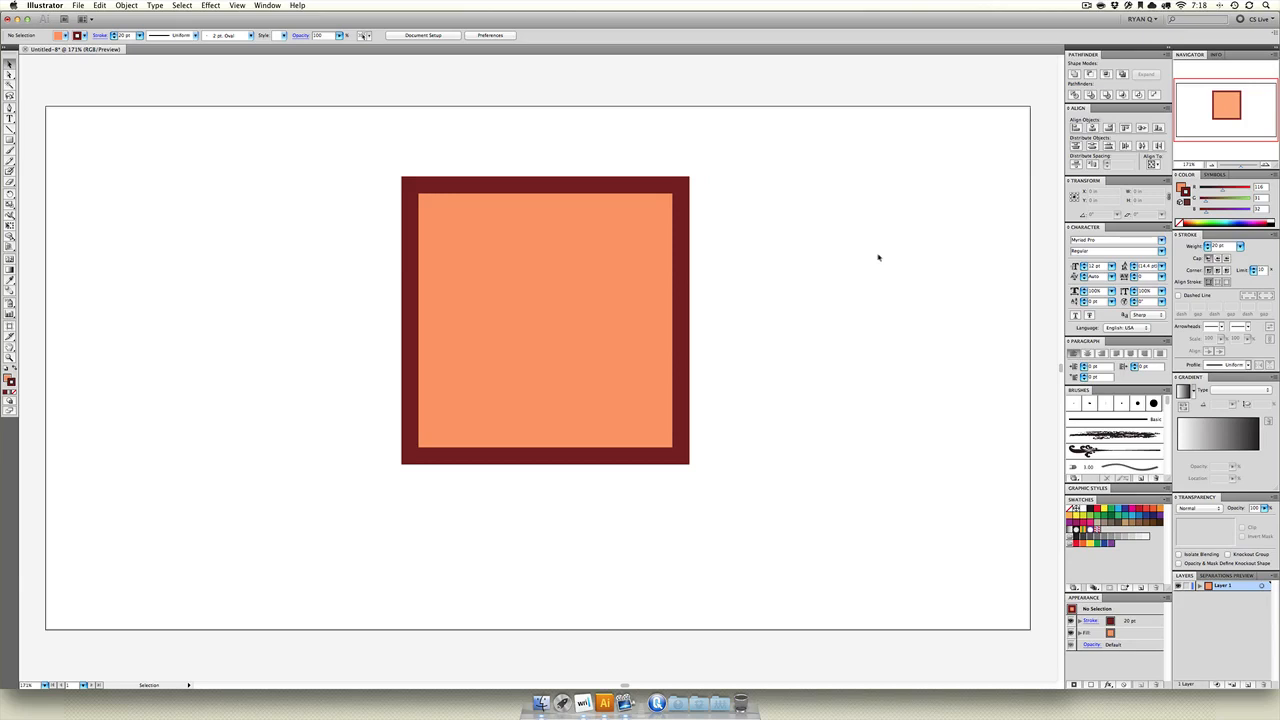
- Try converting the square to a rounded rectangle with 0.25 in extra width and height and a 0.125 in corner radius, and undo it
{"action": "left_click", "coordinate": [508, 291]}
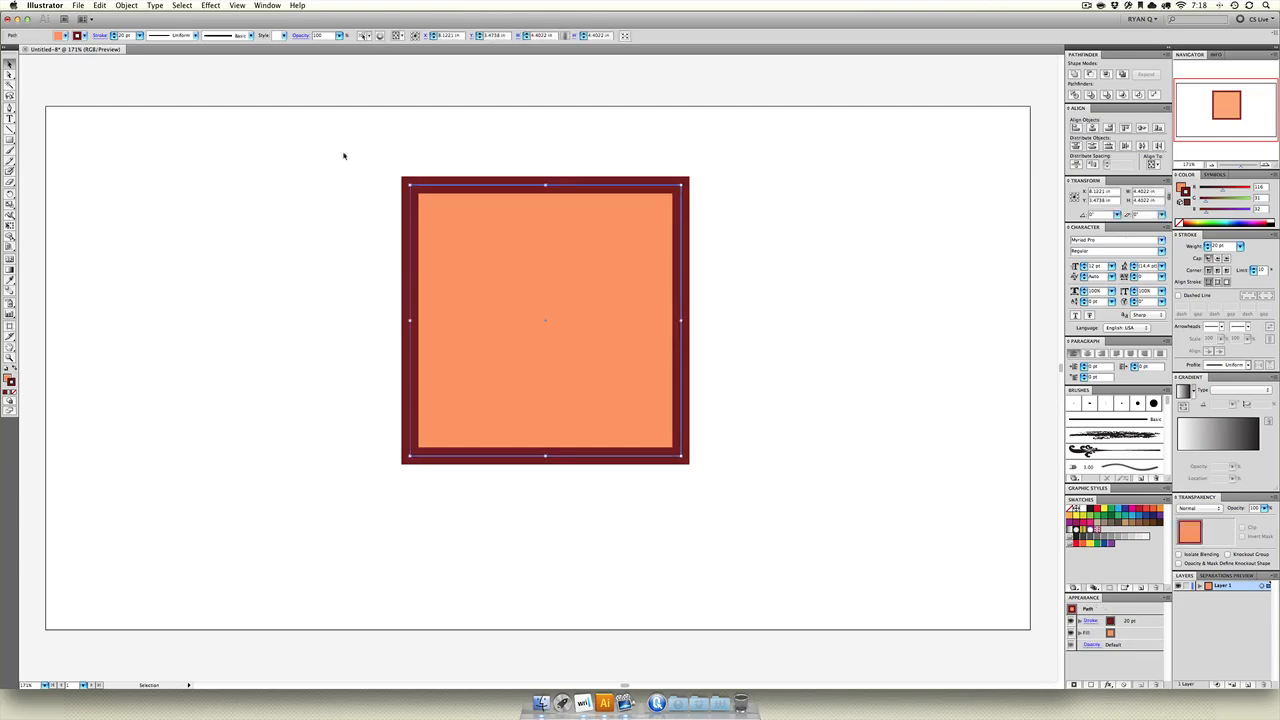
{"action": "left_click", "coordinate": [213, 6]}
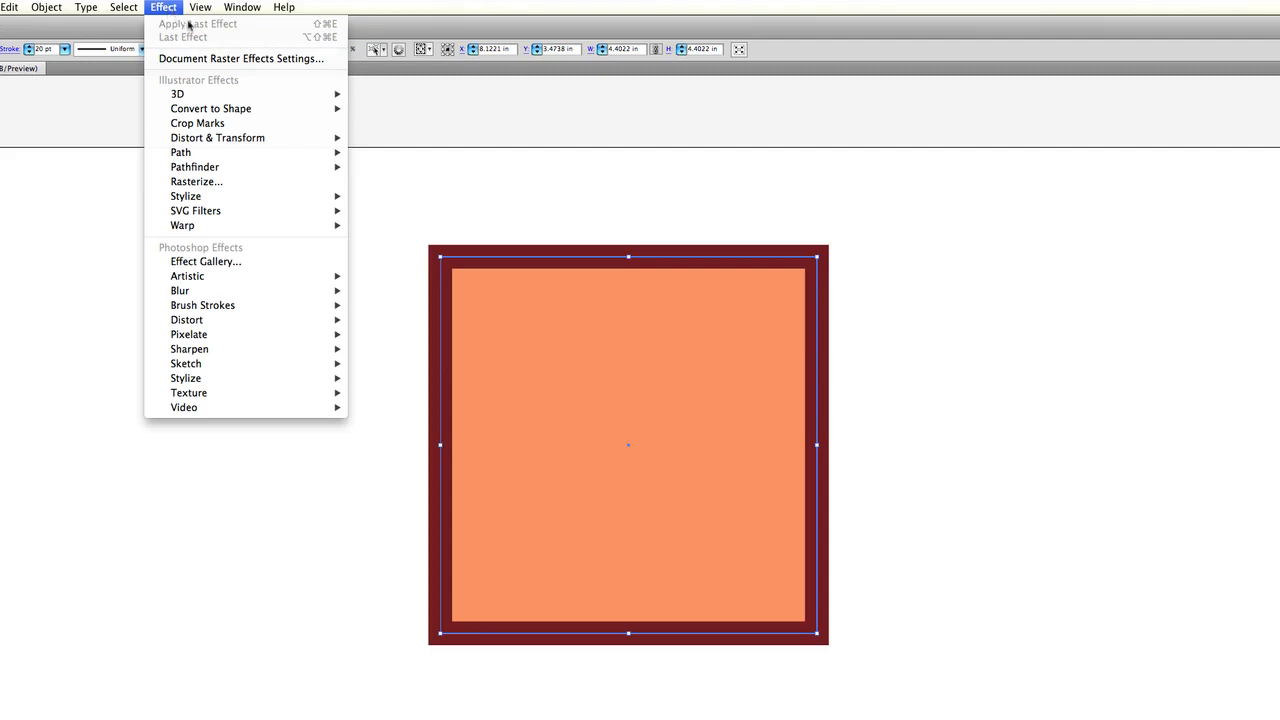
{"action": "mouse_move", "coordinate": [267, 115]}
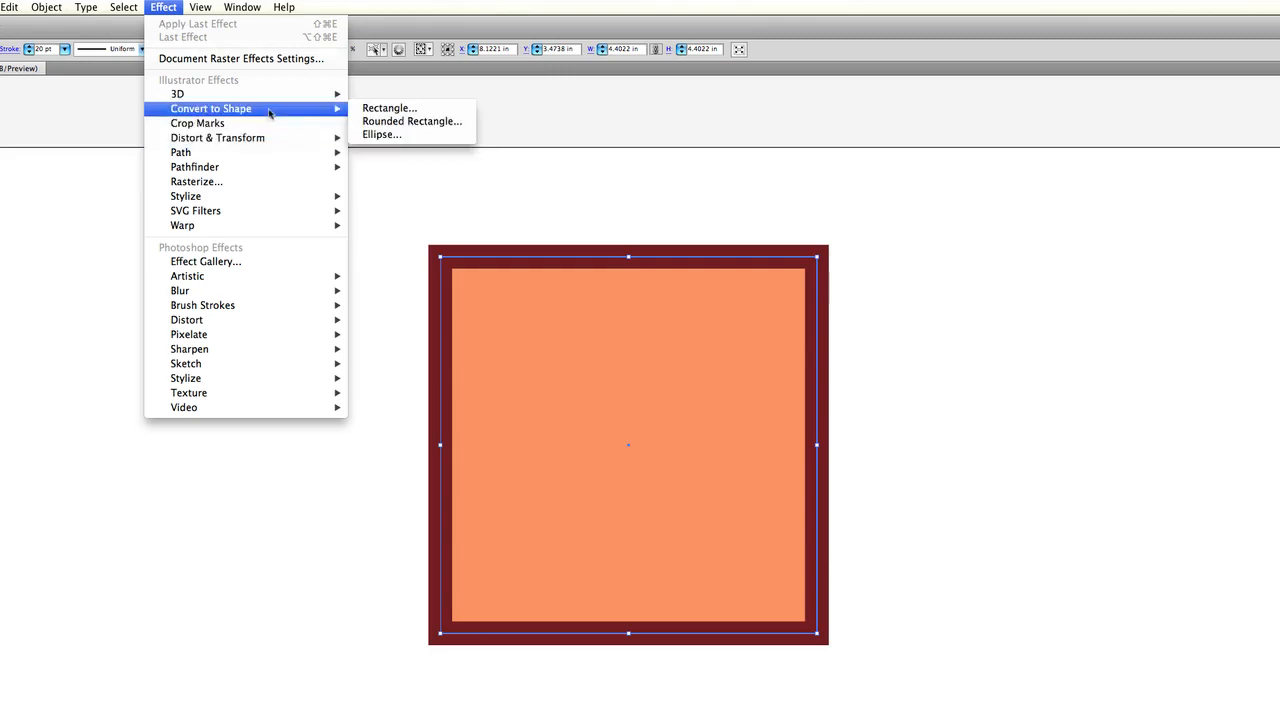
{"action": "left_click", "coordinate": [406, 121]}
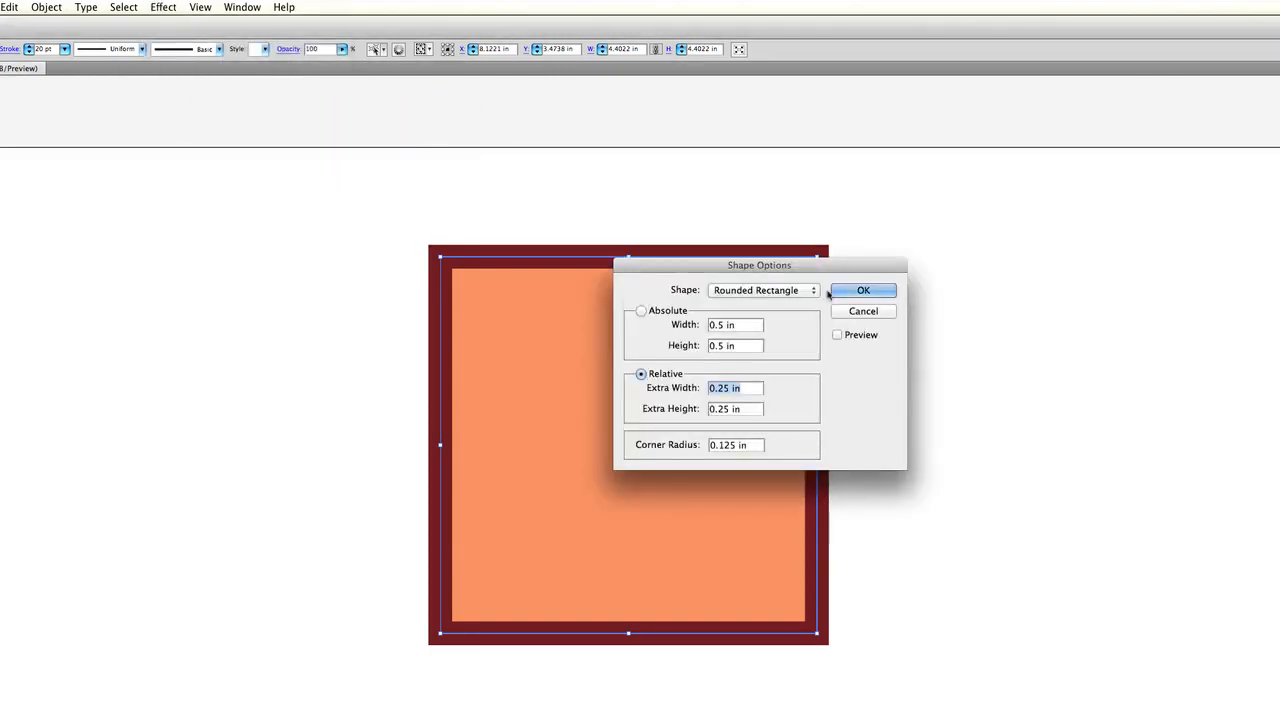
{"action": "left_click", "coordinate": [862, 292]}
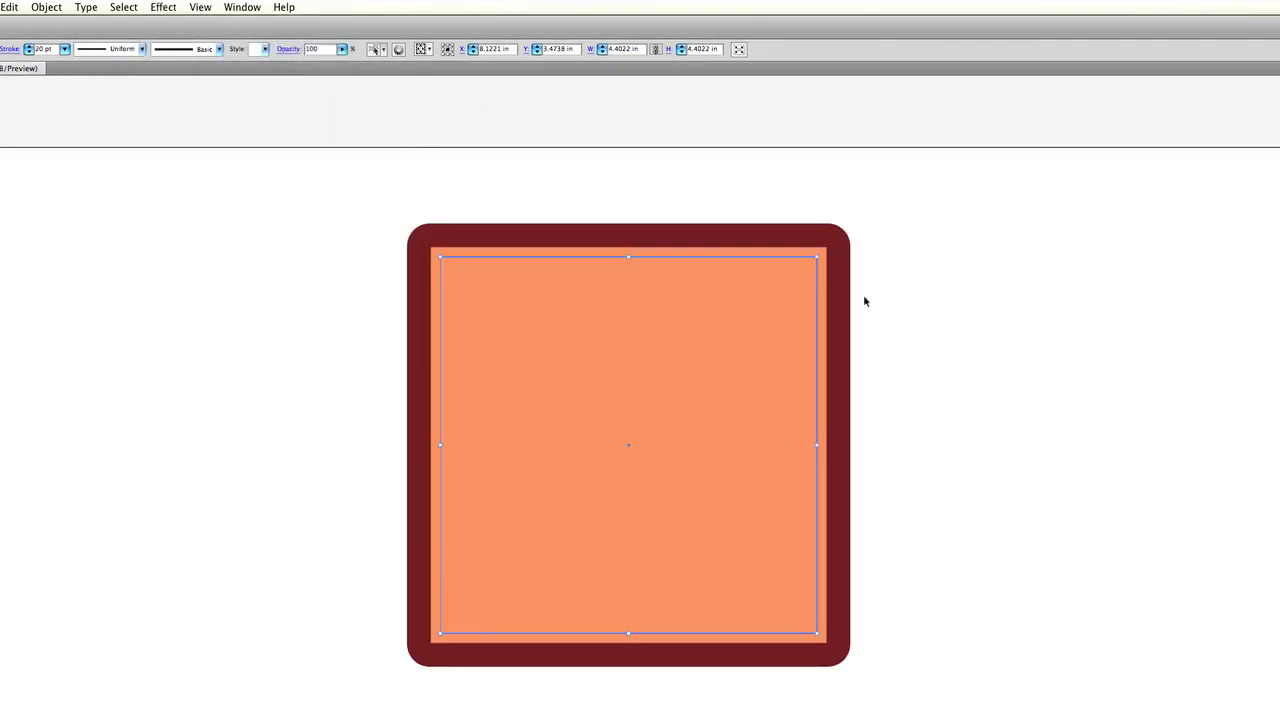
{"action": "key", "text": "ctrl+z"}
- Apply a Free Distort effect to the square, pulling its lower-left corner outward and its upper-left corner inward
{"action": "left_click", "coordinate": [161, 6]}
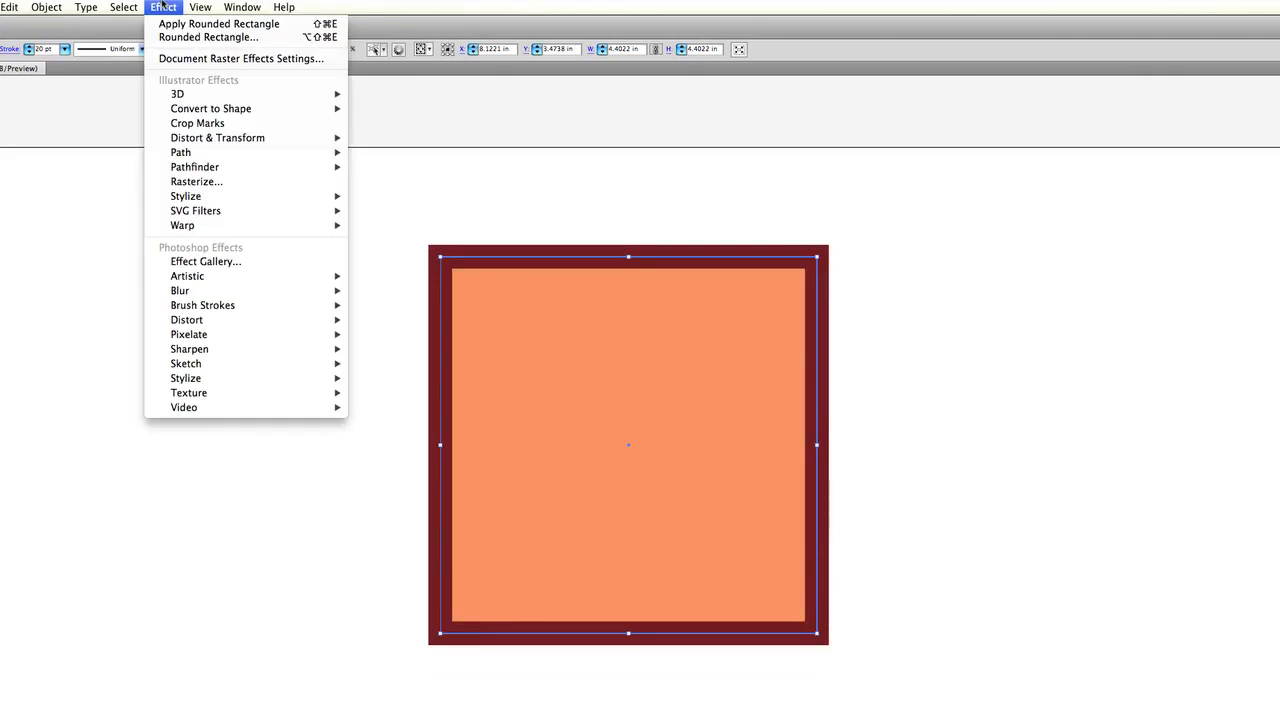
{"action": "mouse_move", "coordinate": [254, 156]}
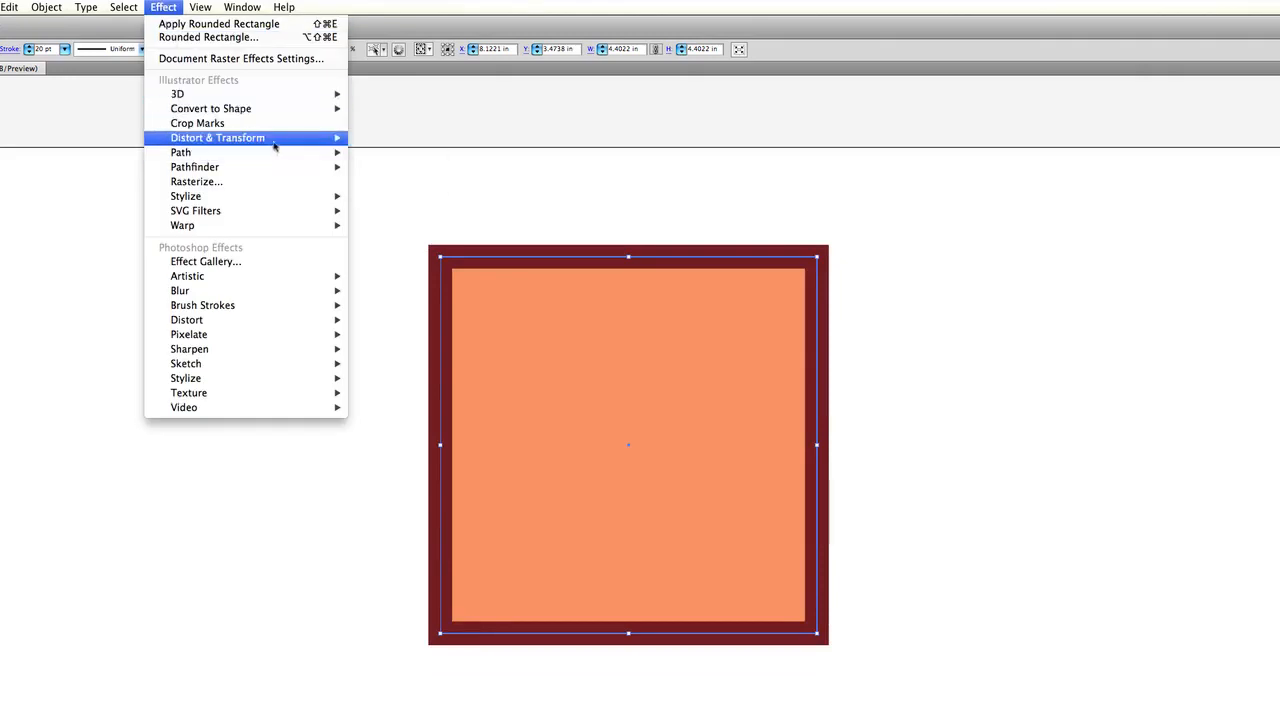
{"action": "mouse_move", "coordinate": [285, 139]}
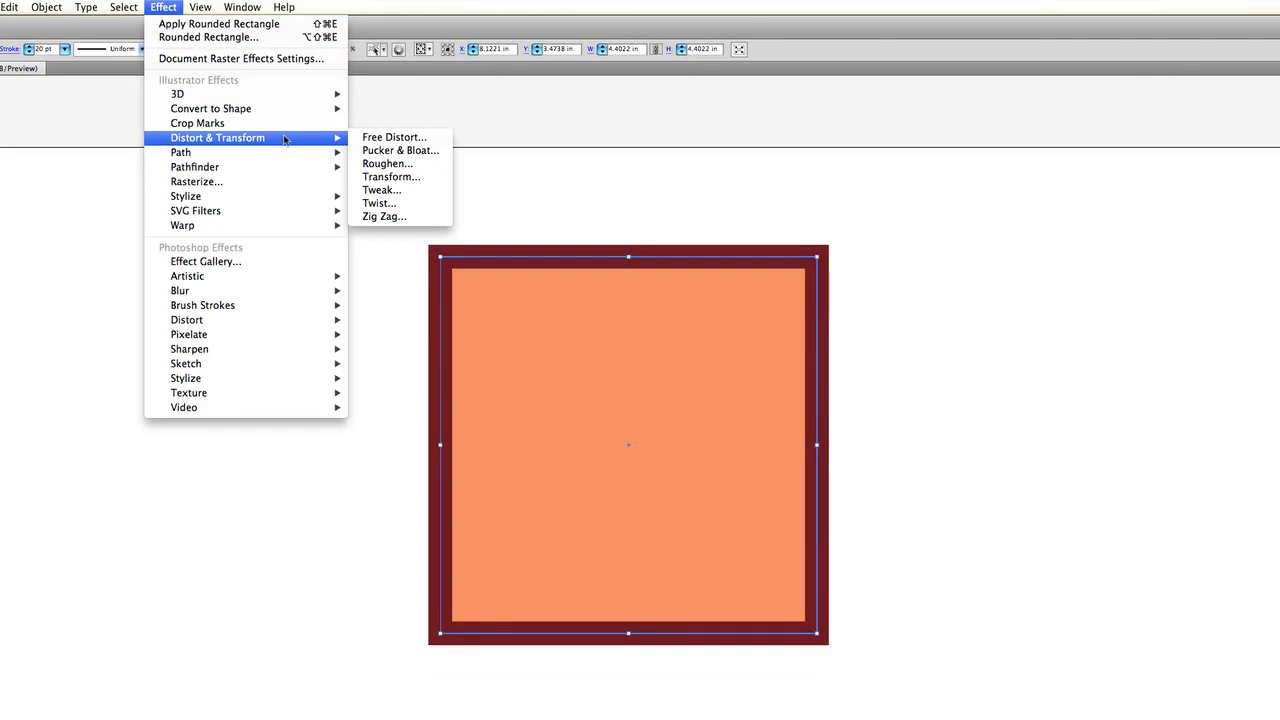
{"action": "left_click", "coordinate": [395, 138]}
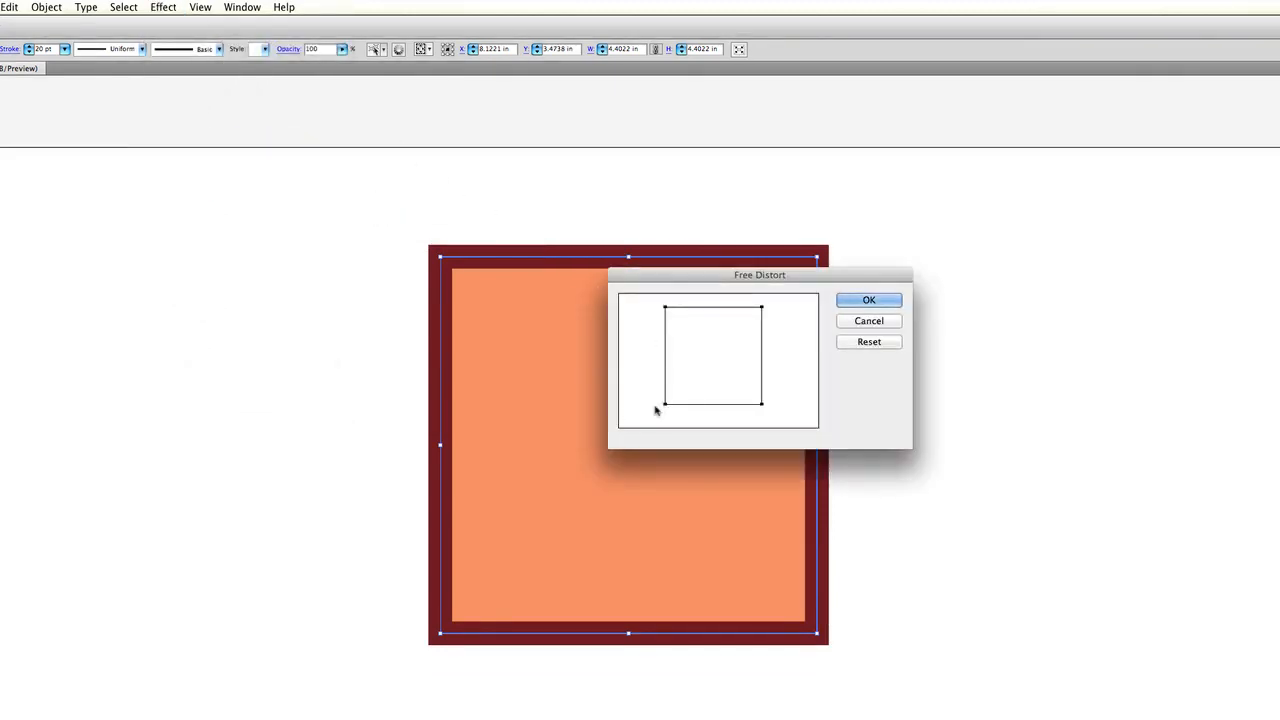
{"action": "mouse_move", "coordinate": [665, 406]}
{"action": "left_mouse_down"}
{"action": "mouse_move", "coordinate": [620, 424]}
{"action": "mouse_move", "coordinate": [645, 421]}
{"action": "left_mouse_up"}
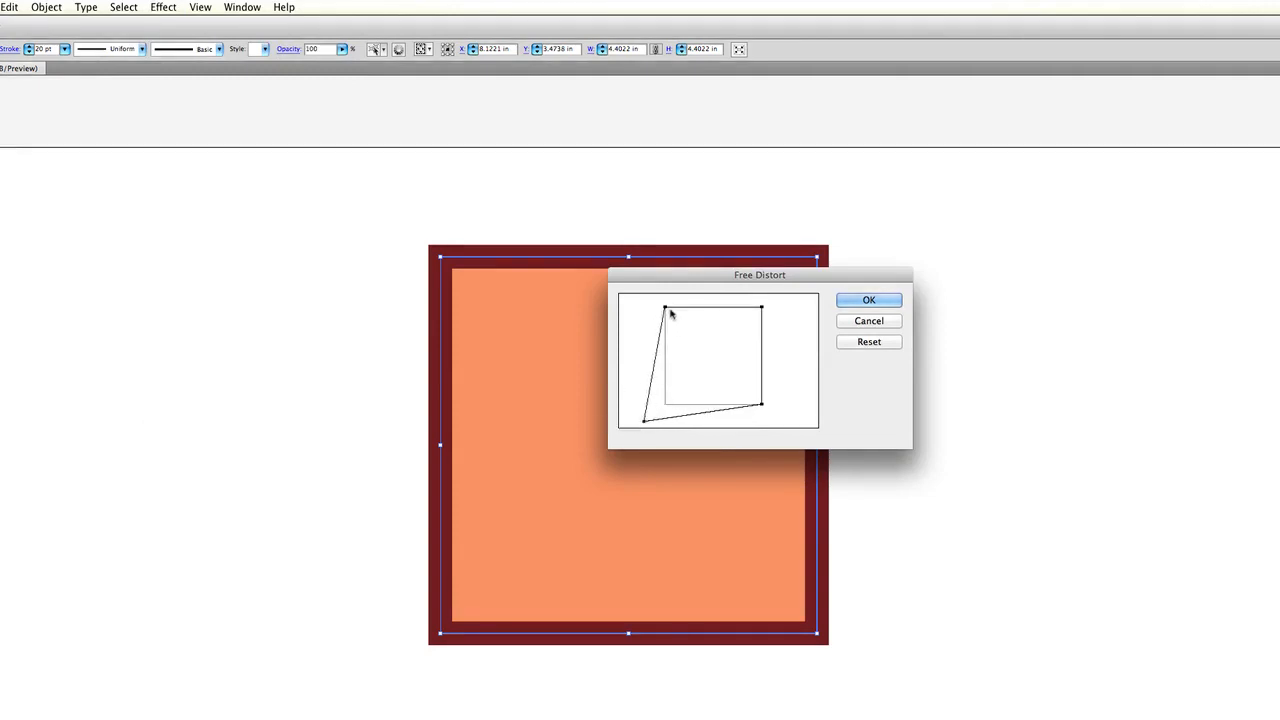
{"action": "left_click_drag", "start_coordinate": [665, 308], "coordinate": [699, 344]}
{"action": "left_click", "coordinate": [869, 300]}
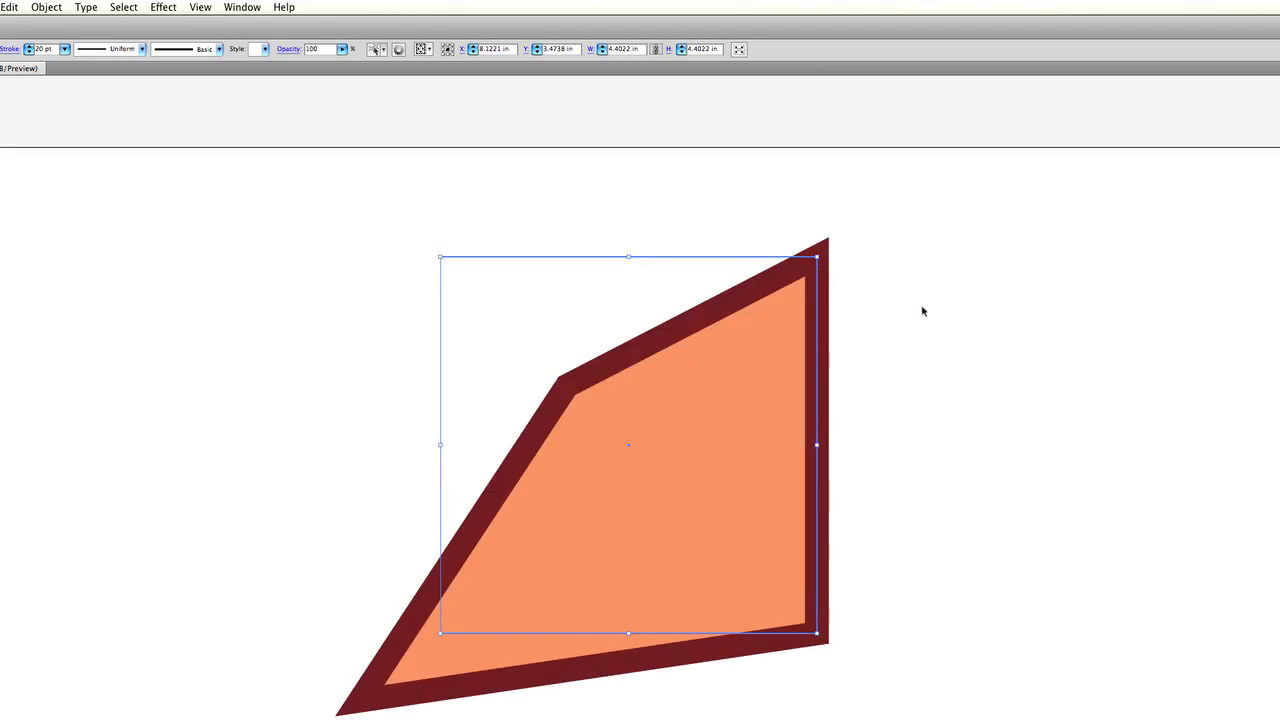
- Reselect the distorted square by its original path and float the Appearance panel beside the artwork
{"action": "left_click", "coordinate": [926, 441]}
{"action": "left_click", "coordinate": [819, 431]}
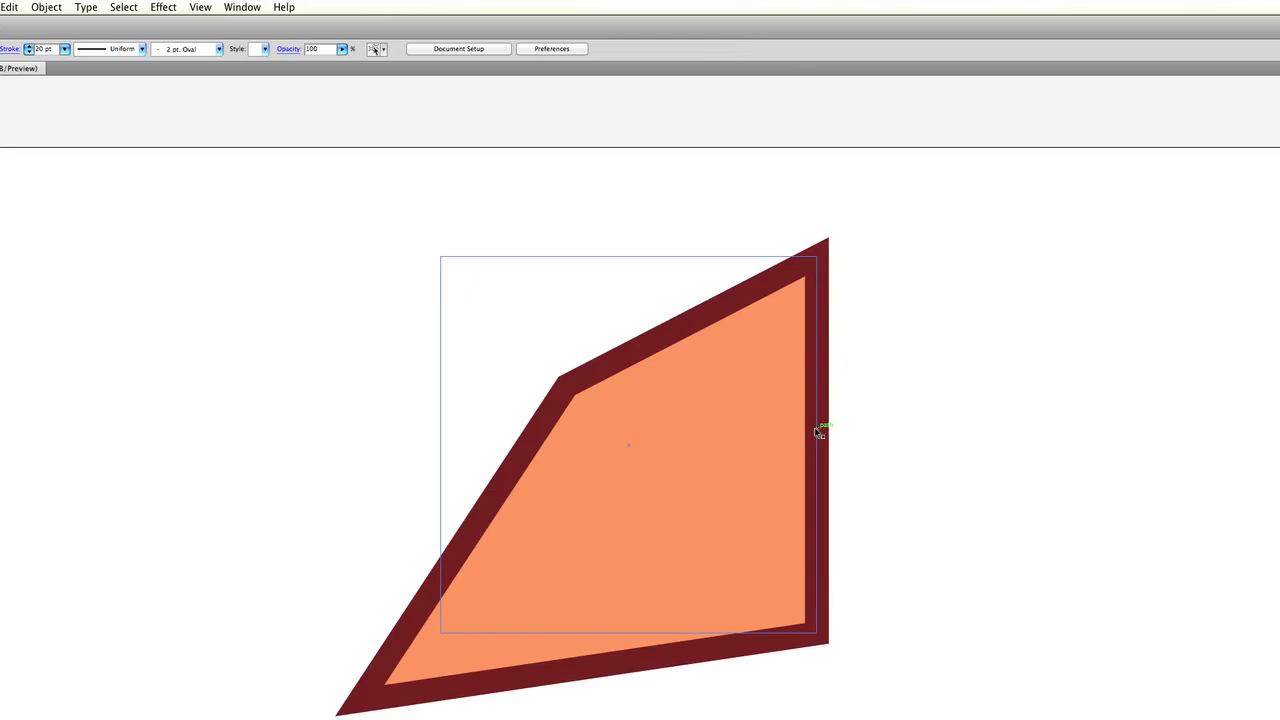
{"action": "left_click", "coordinate": [914, 537]}
{"action": "left_click_drag", "start_coordinate": [1279, 451], "coordinate": [1046, 309]}
{"action": "left_click_drag", "start_coordinate": [1150, 385], "coordinate": [1174, 501]}
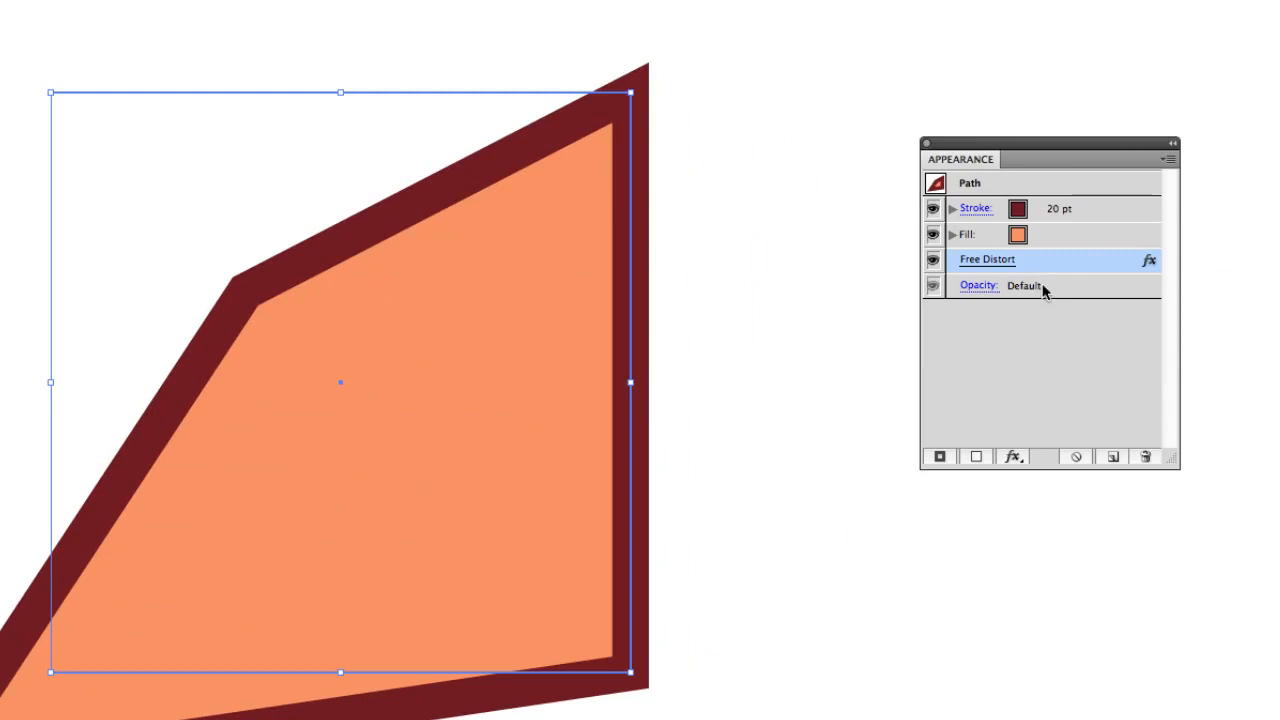
- Edit the applied Free Distort effect, moving the upper-left corner outward beyond the original square
{"action": "left_click", "coordinate": [987, 259]}
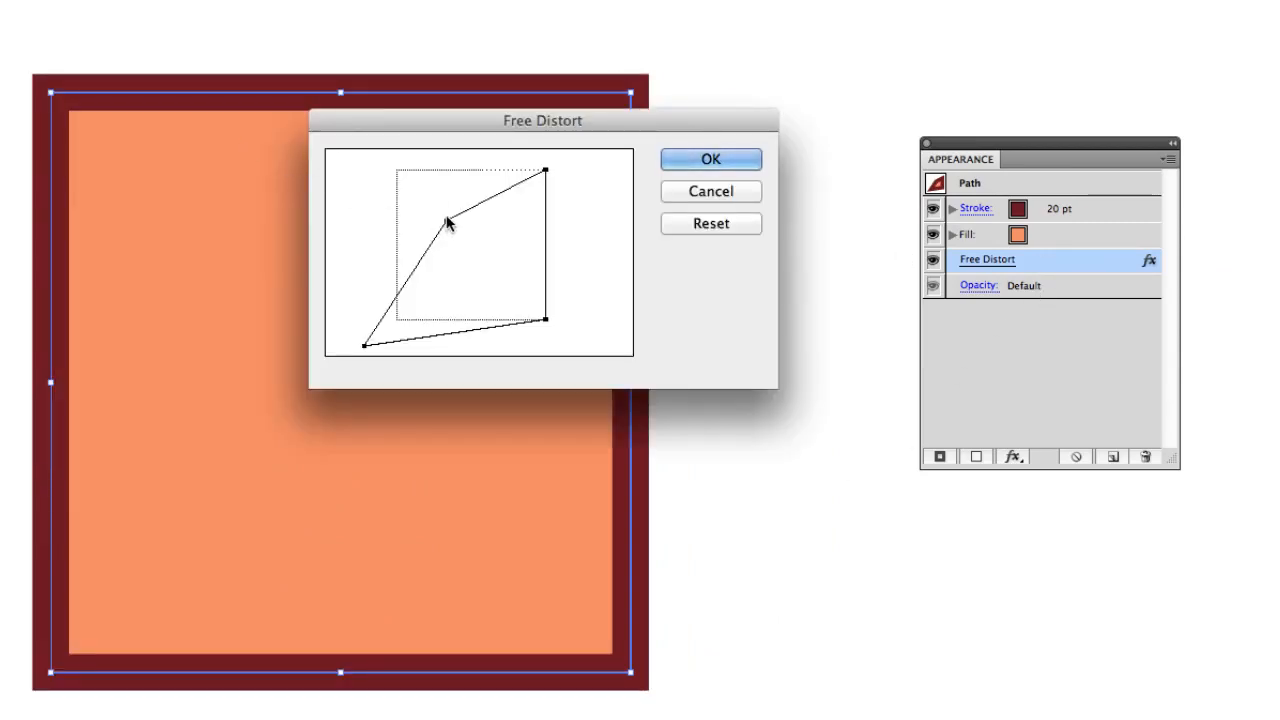
{"action": "left_click_drag", "start_coordinate": [447, 223], "coordinate": [341, 155]}
{"action": "left_click", "coordinate": [676, 159]}
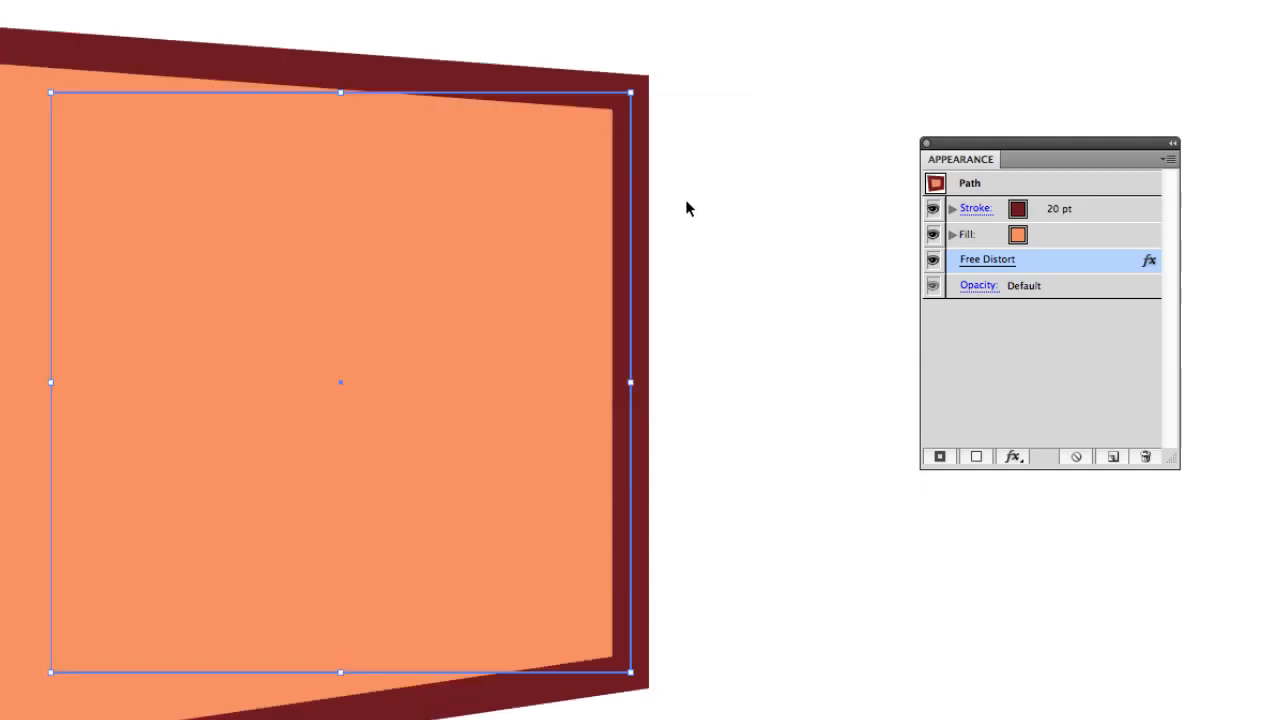
- Toggle the Free Distort effect's visibility off and on to compare the original and distorted square
{"action": "left_click", "coordinate": [932, 261]}
{"action": "left_click", "coordinate": [932, 261]}
{"action": "left_click", "coordinate": [932, 261]}
{"action": "left_click", "coordinate": [932, 261]}
{"action": "left_click", "coordinate": [932, 261]}
{"action": "left_click", "coordinate": [932, 261]}
{"action": "left_click", "coordinate": [932, 261]}
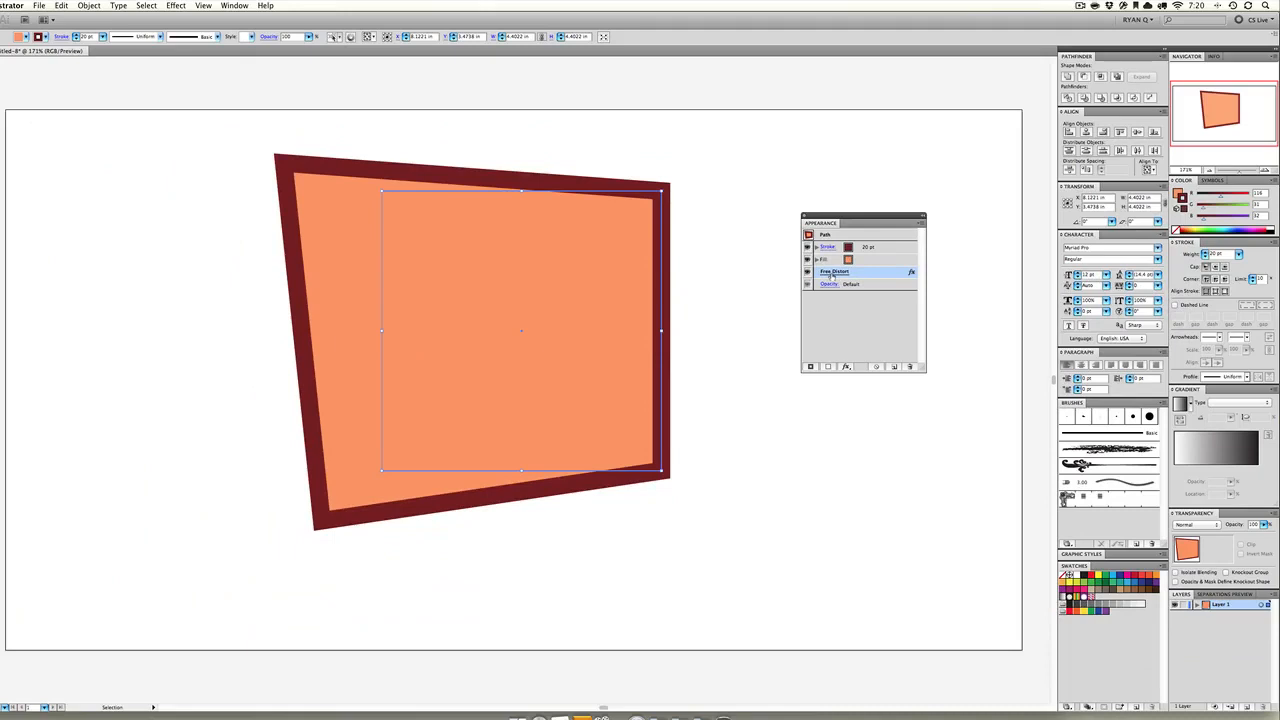
- Reset the Free Distort corners and delete the effect from the square
{"action": "left_click", "coordinate": [963, 260]}
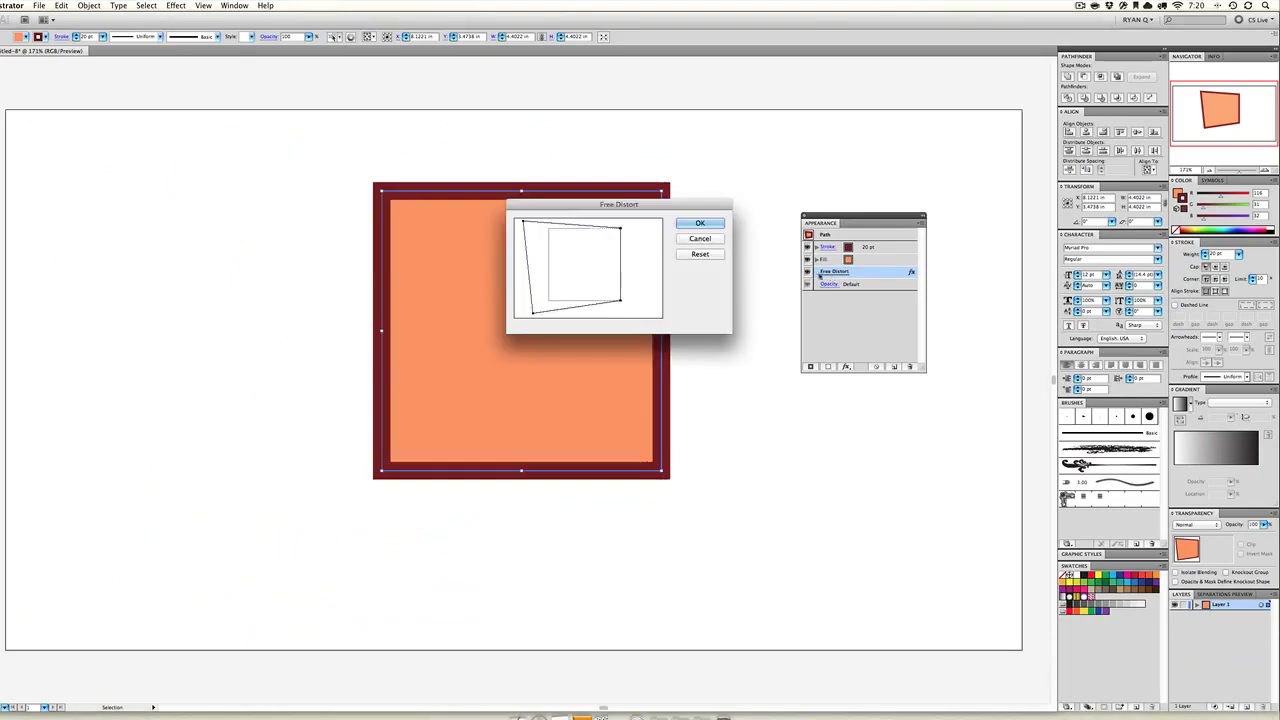
{"action": "left_click", "coordinate": [715, 254]}
{"action": "key", "text": "Return"}
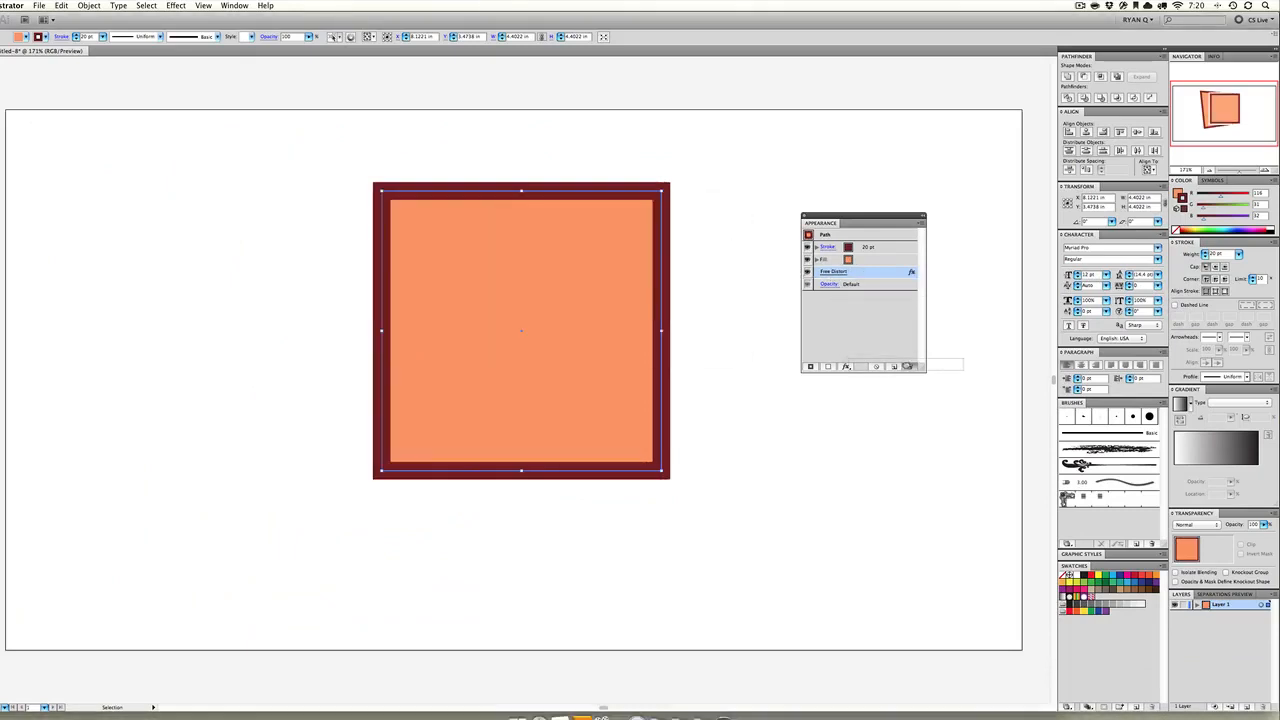
{"action": "left_click", "coordinate": [907, 366]}
- Try a slight bloat on the square with the Pucker & Bloat effect previewed, and cancel it
{"action": "left_click", "coordinate": [176, 6]}
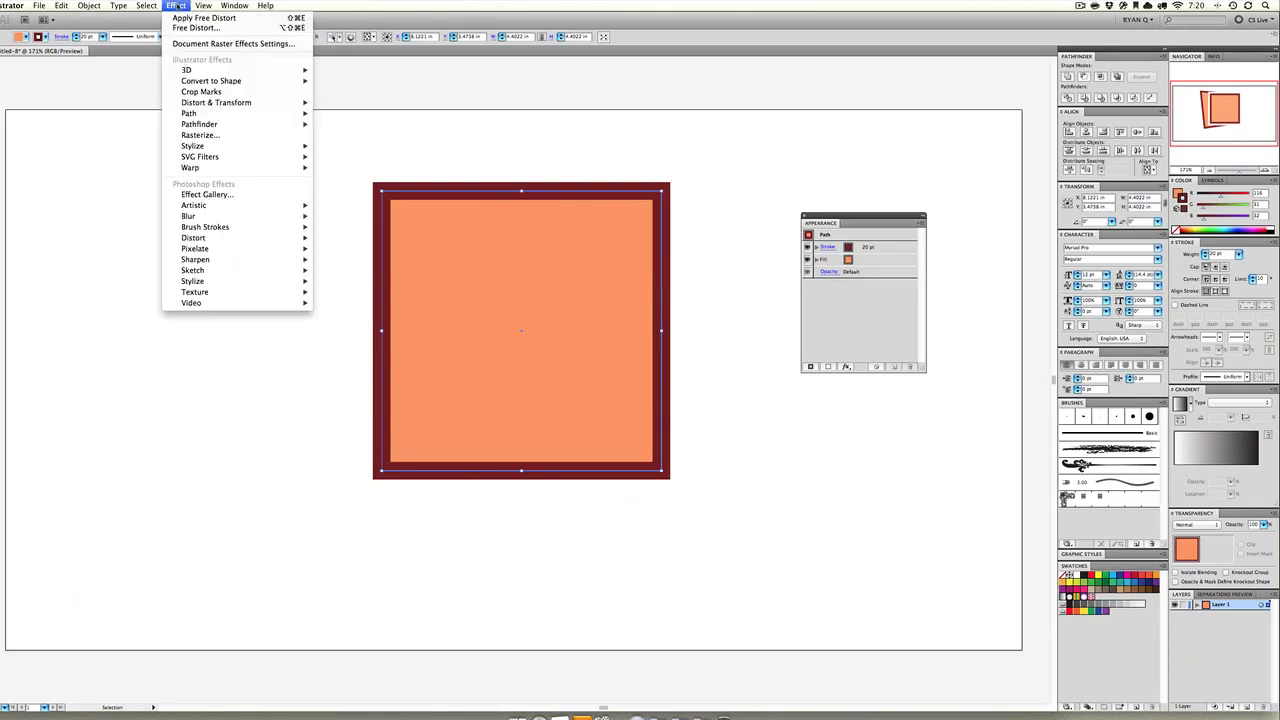
{"action": "mouse_move", "coordinate": [240, 104]}
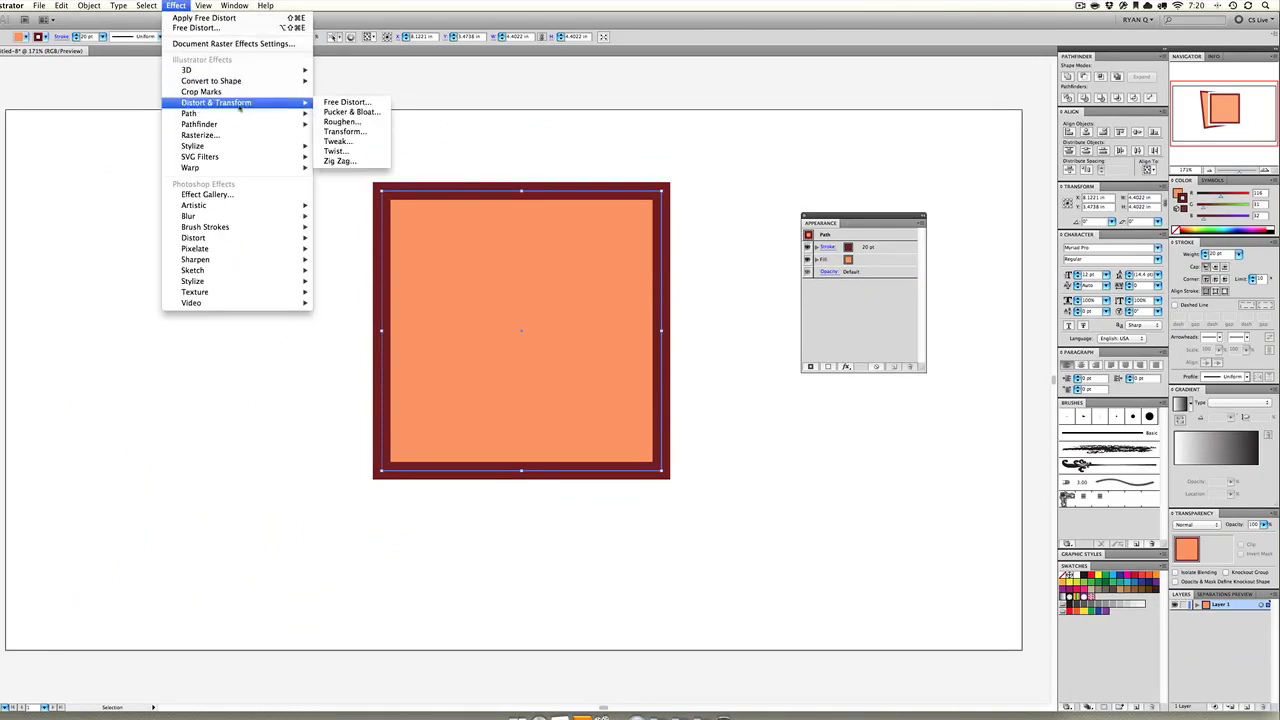
{"action": "left_click", "coordinate": [370, 114]}
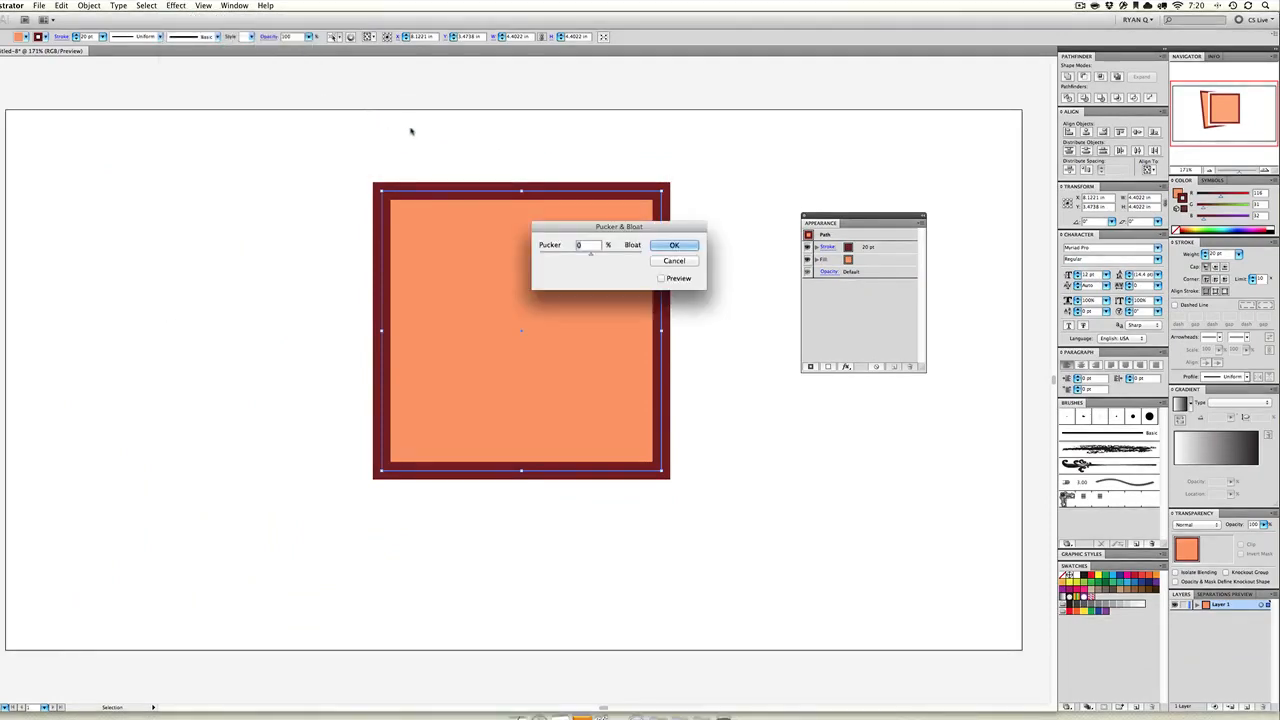
{"action": "left_click", "coordinate": [661, 278]}
{"action": "mouse_move", "coordinate": [600, 256]}
{"action": "left_mouse_down"}
{"action": "mouse_move", "coordinate": [630, 256]}
{"action": "mouse_move", "coordinate": [569, 256]}
{"action": "mouse_move", "coordinate": [610, 255]}
{"action": "left_mouse_up"}
{"action": "left_click", "coordinate": [665, 260]}
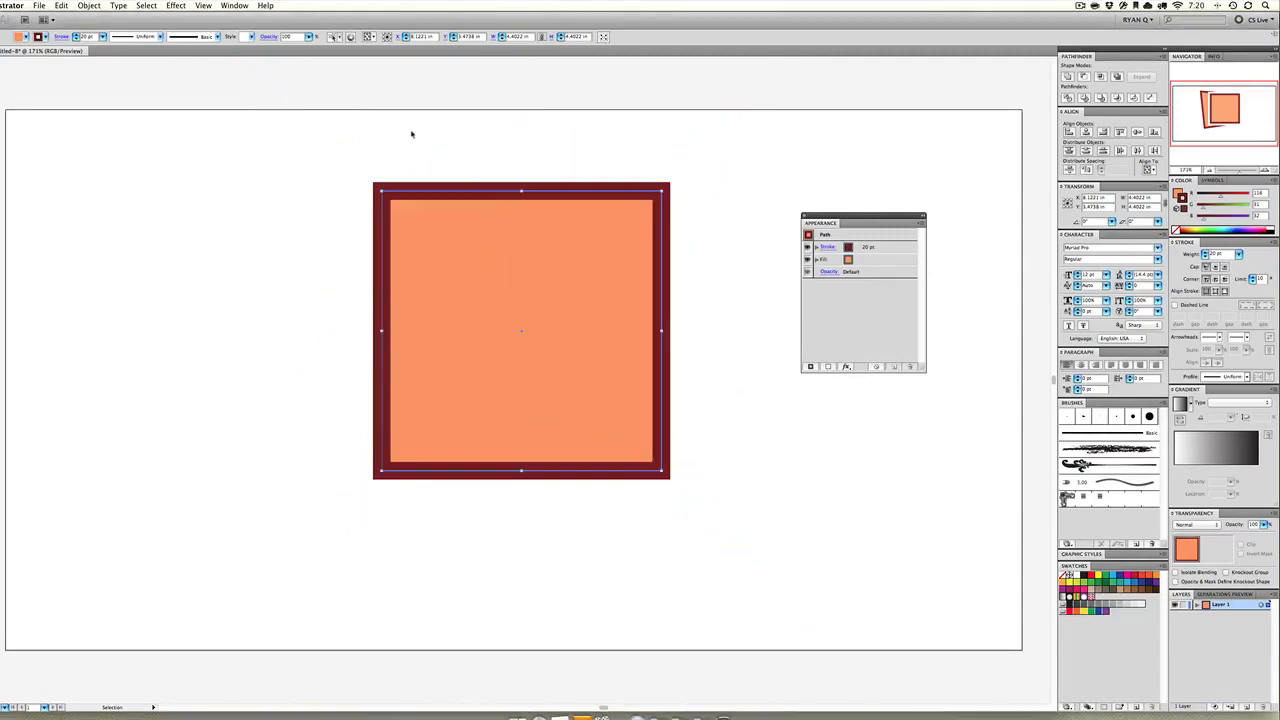
- Try a previewed Roughen effect on the square with absolute size 0.07 in and detail 51, and cancel it
{"action": "left_click", "coordinate": [176, 5]}
{"action": "mouse_move", "coordinate": [215, 102]}
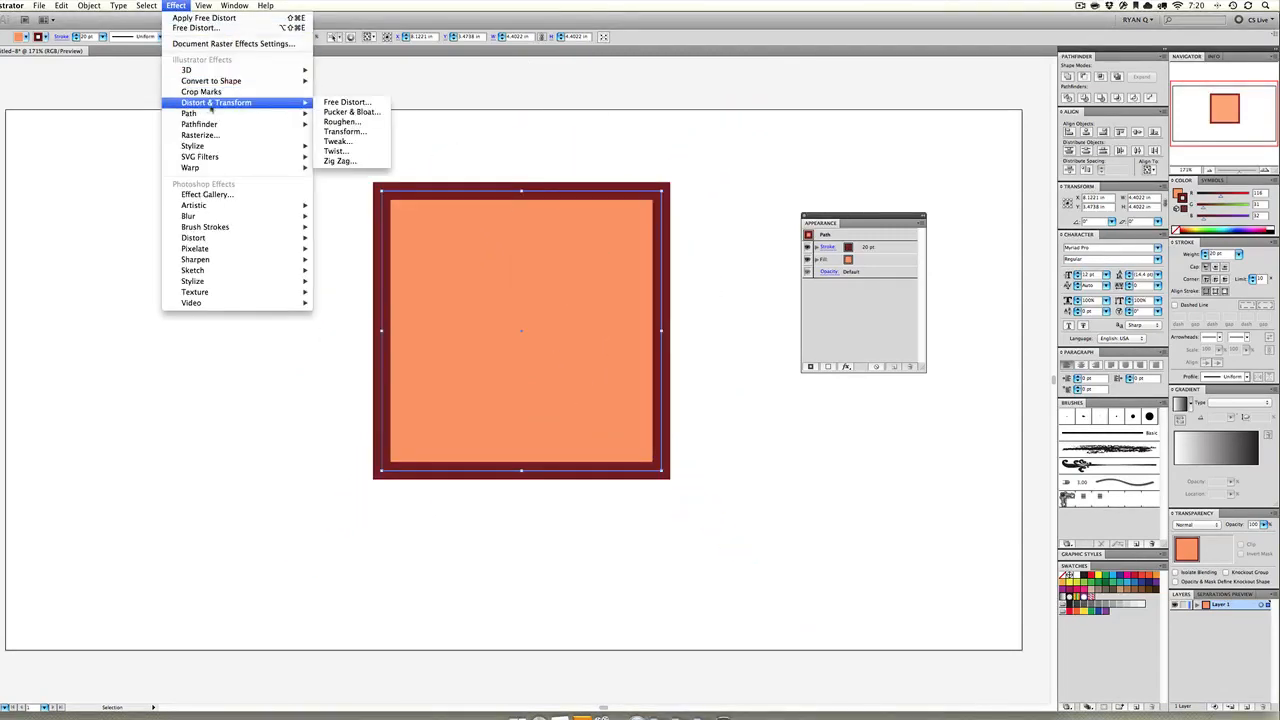
{"action": "left_click", "coordinate": [340, 121]}
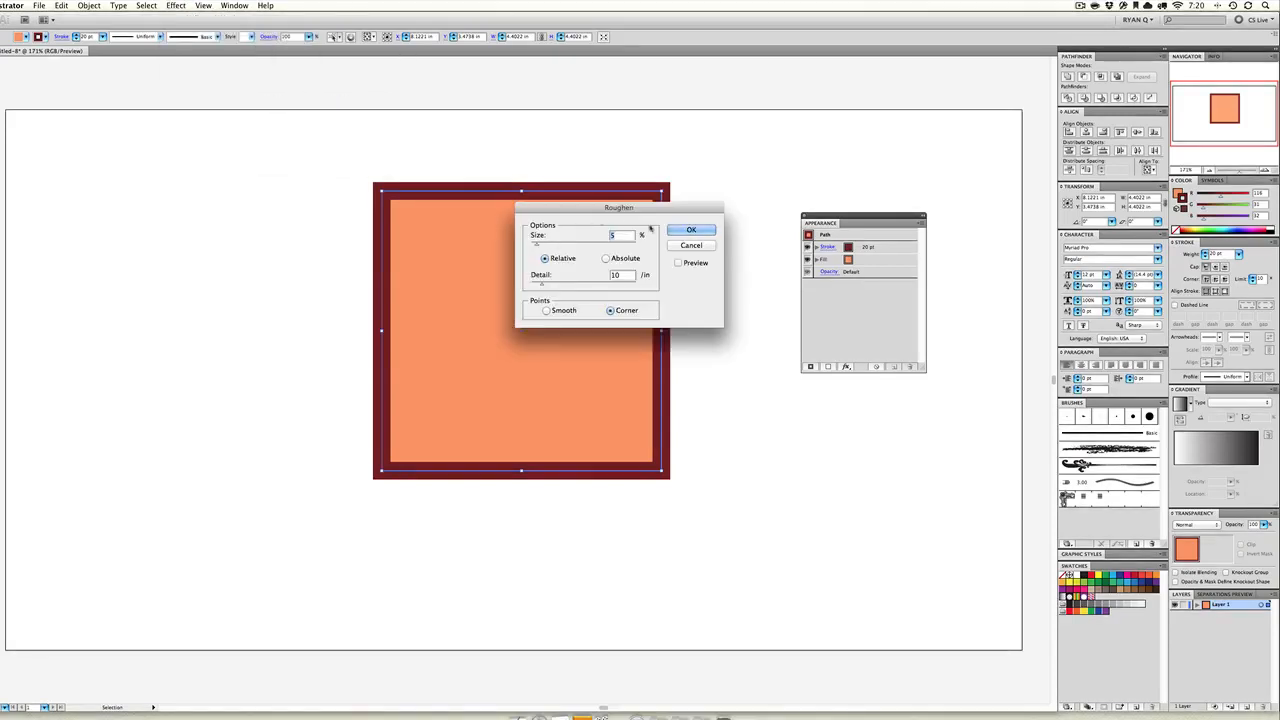
{"action": "left_click", "coordinate": [678, 262]}
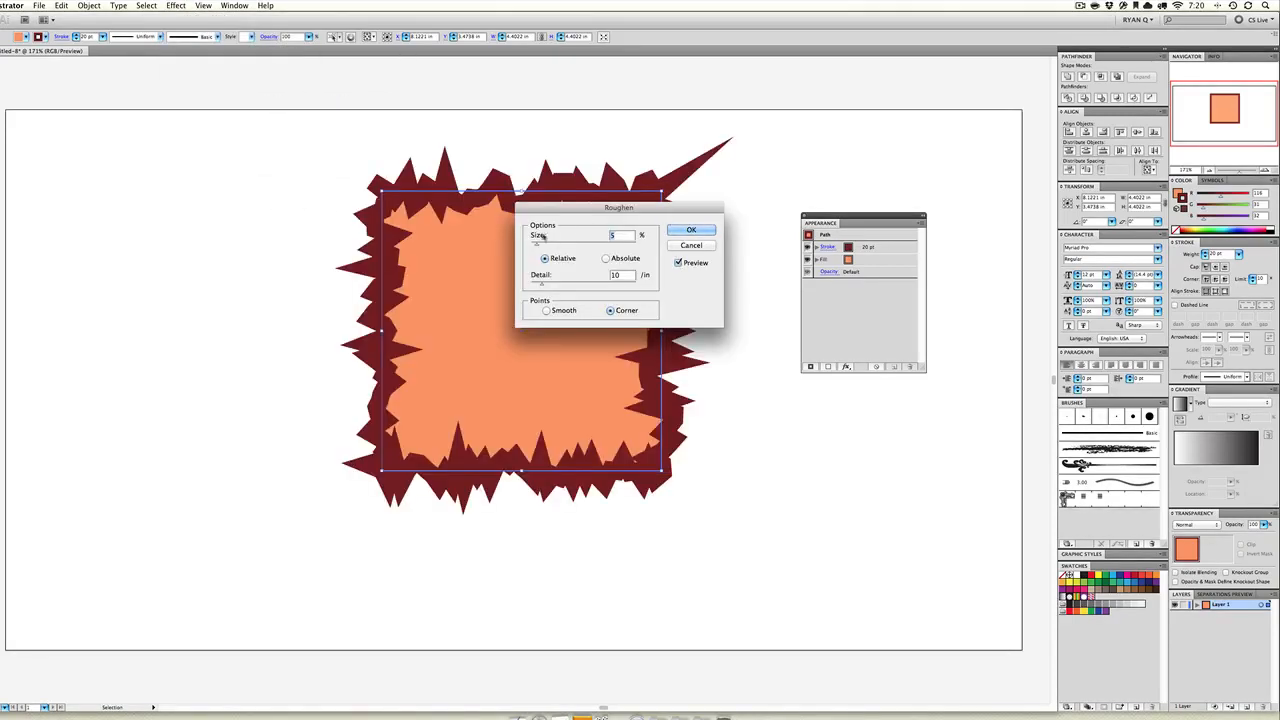
{"action": "left_click_drag", "start_coordinate": [588, 210], "coordinate": [52, 241]}
{"action": "left_click", "coordinate": [124, 254]}
{"action": "left_click", "coordinate": [56, 240]}
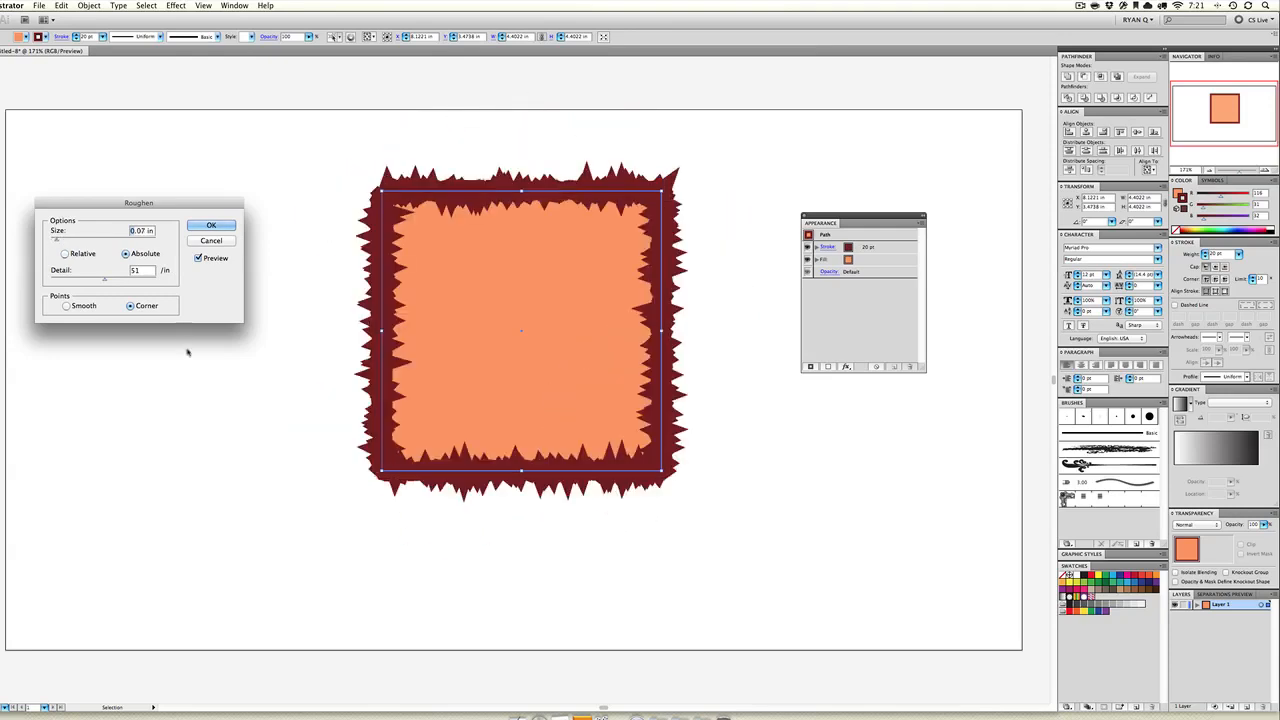
{"action": "left_click", "coordinate": [208, 242]}
{"action": "left_click", "coordinate": [176, 5]}
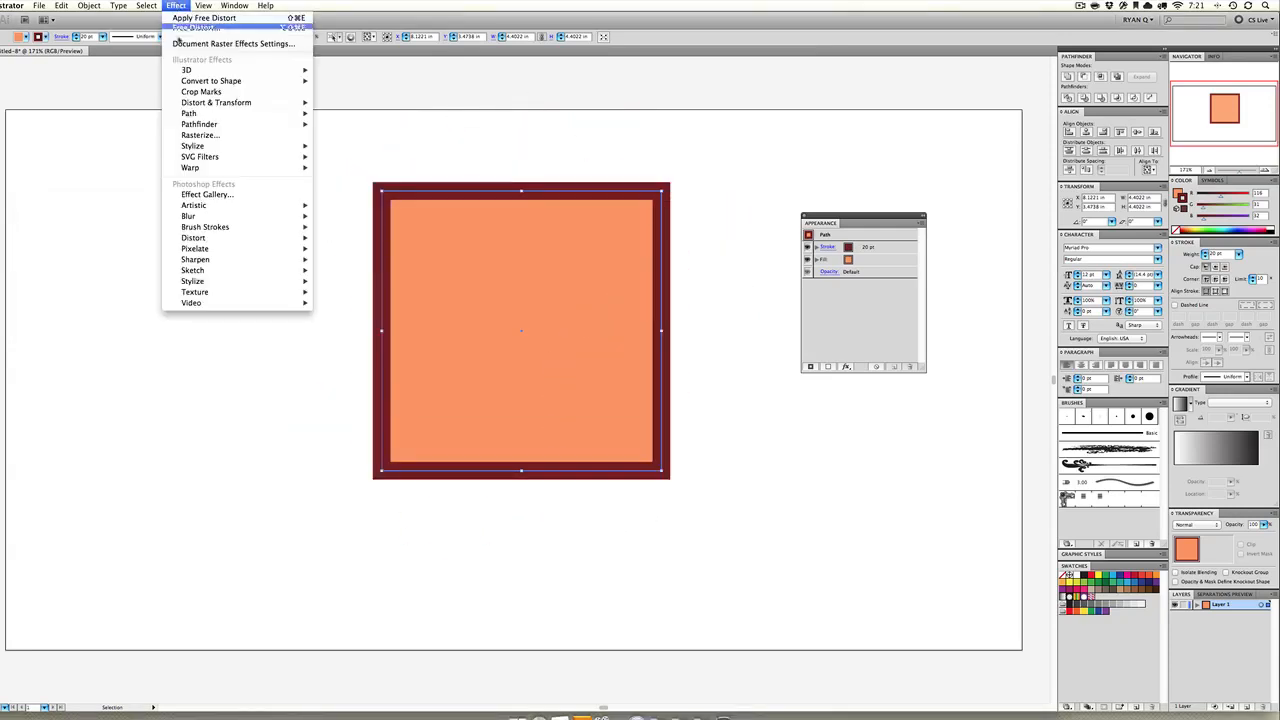
{"action": "mouse_move", "coordinate": [240, 102]}
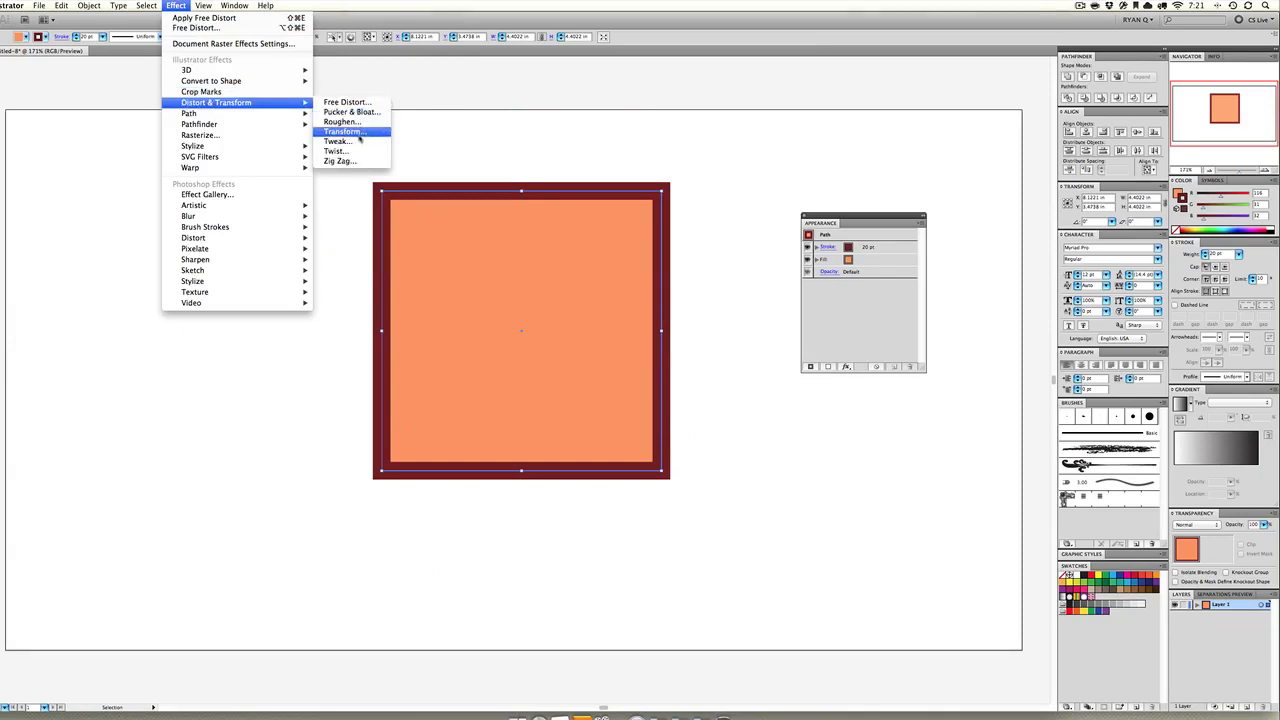
{"action": "left_click", "coordinate": [357, 132]}
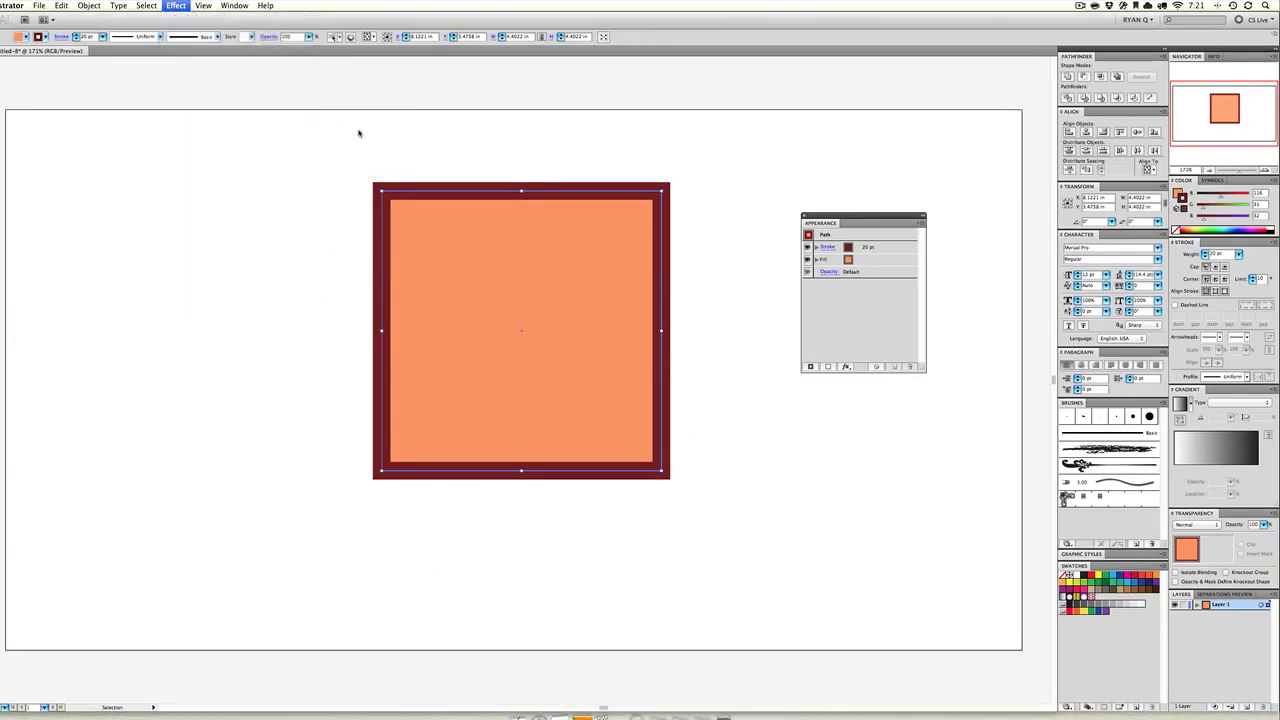
{"action": "left_click", "coordinate": [706, 229]}
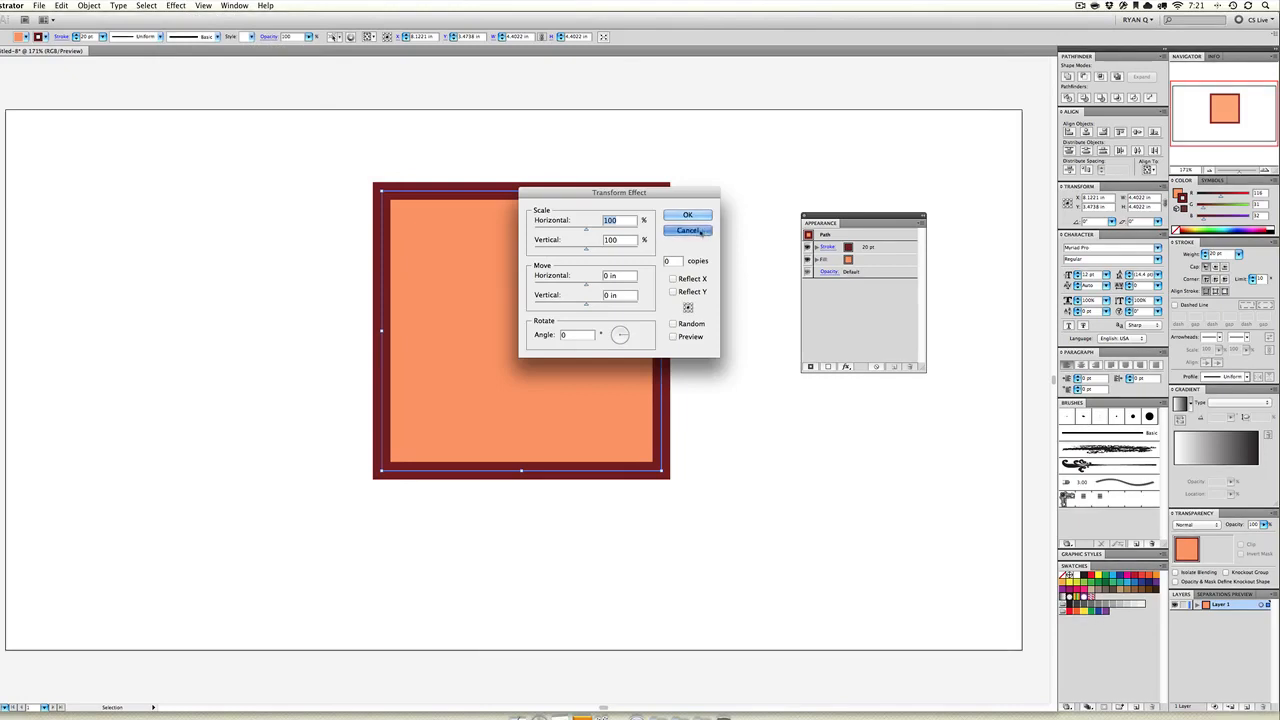
- Shrink the square proportionally to about 0.8 in wide and start a Transform effect on it with preview enabled
{"action": "left_click_drag", "start_coordinate": [659, 472], "coordinate": [433, 243]}
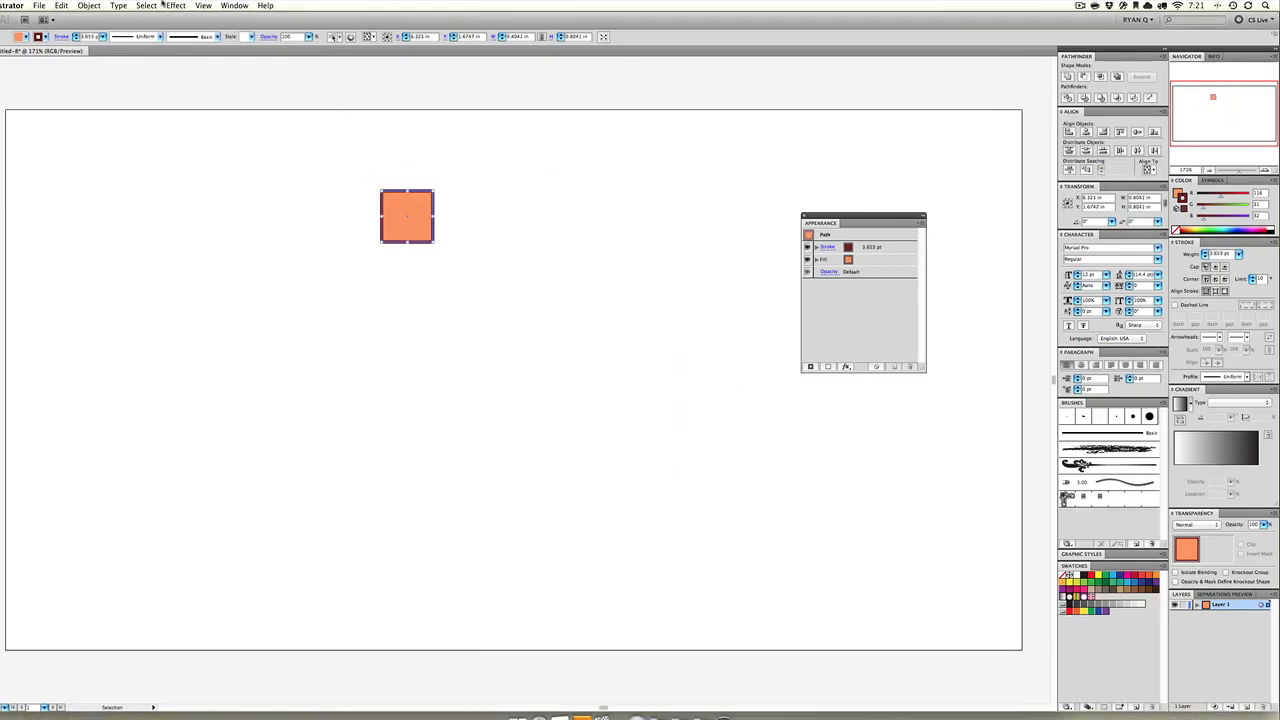
{"action": "left_click", "coordinate": [174, 5]}
{"action": "mouse_move", "coordinate": [240, 102]}
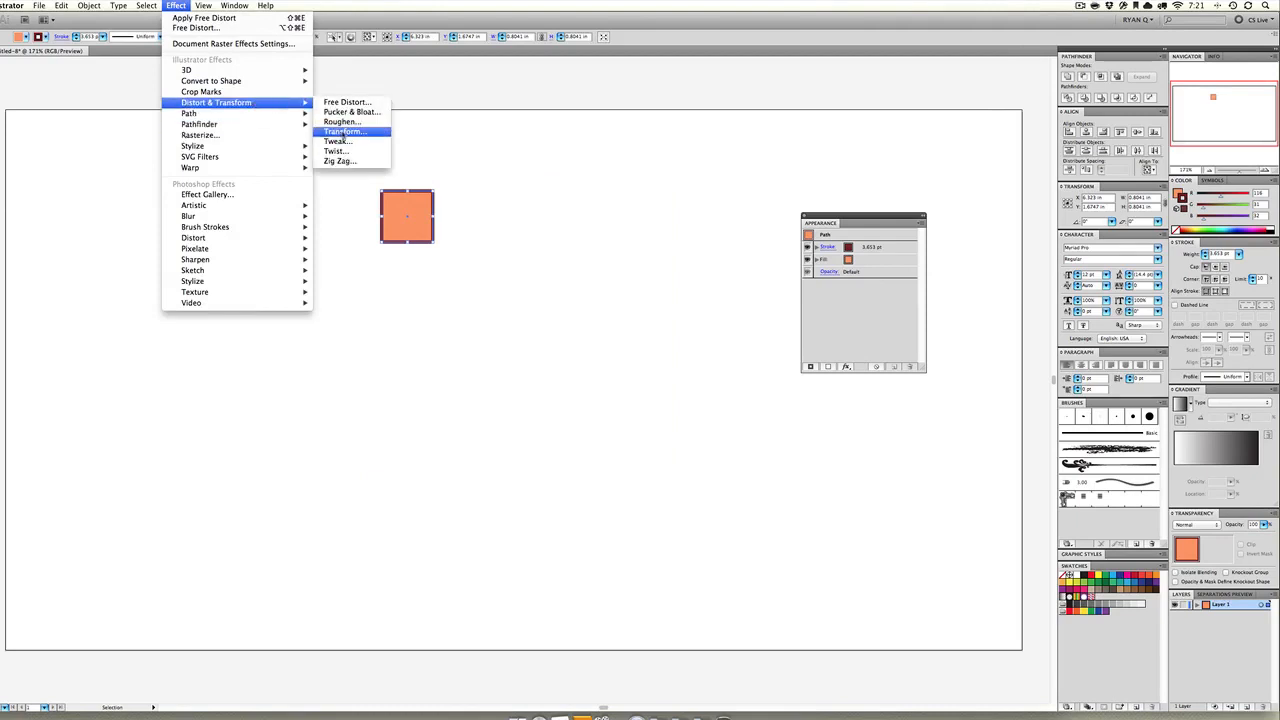
{"action": "left_click", "coordinate": [343, 132]}
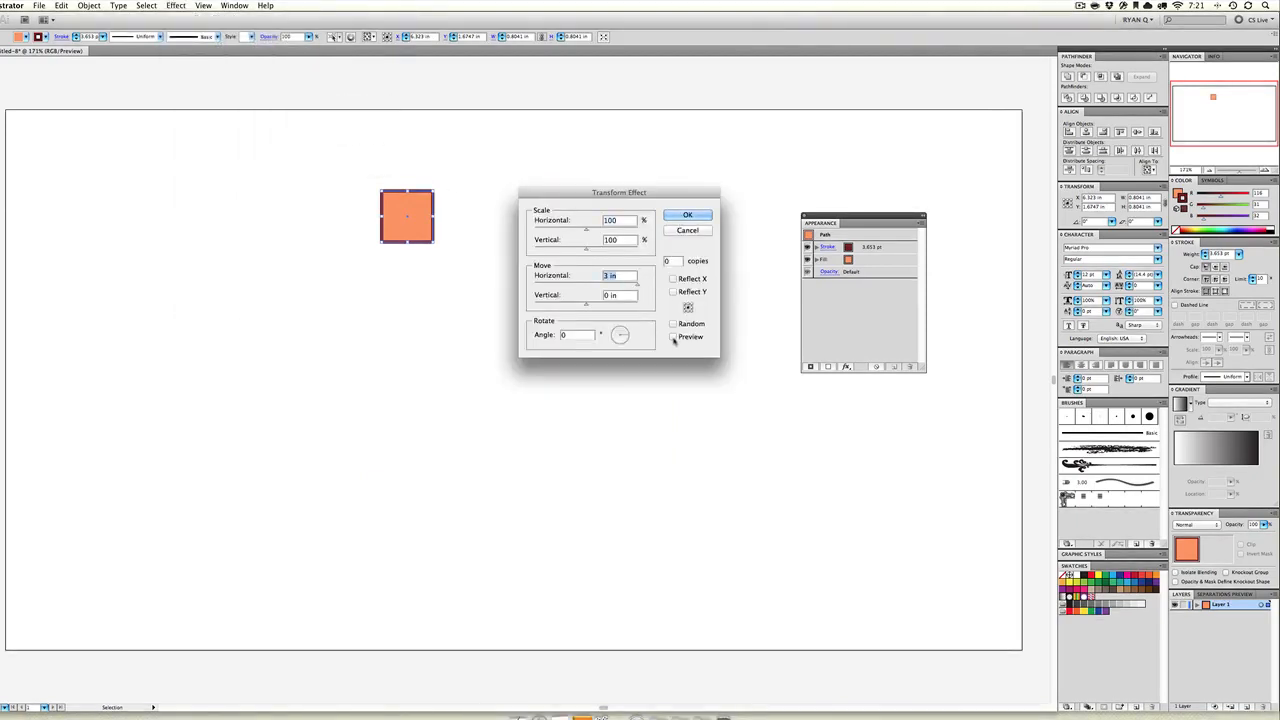
{"action": "left_click", "coordinate": [674, 337]}
- Set the Transform effect's horizontal move to 1.25 in
{"action": "key", "text": "Down"}
{"action": "key", "text": "Down"}
{"action": "key", "text": "shift+Down"}
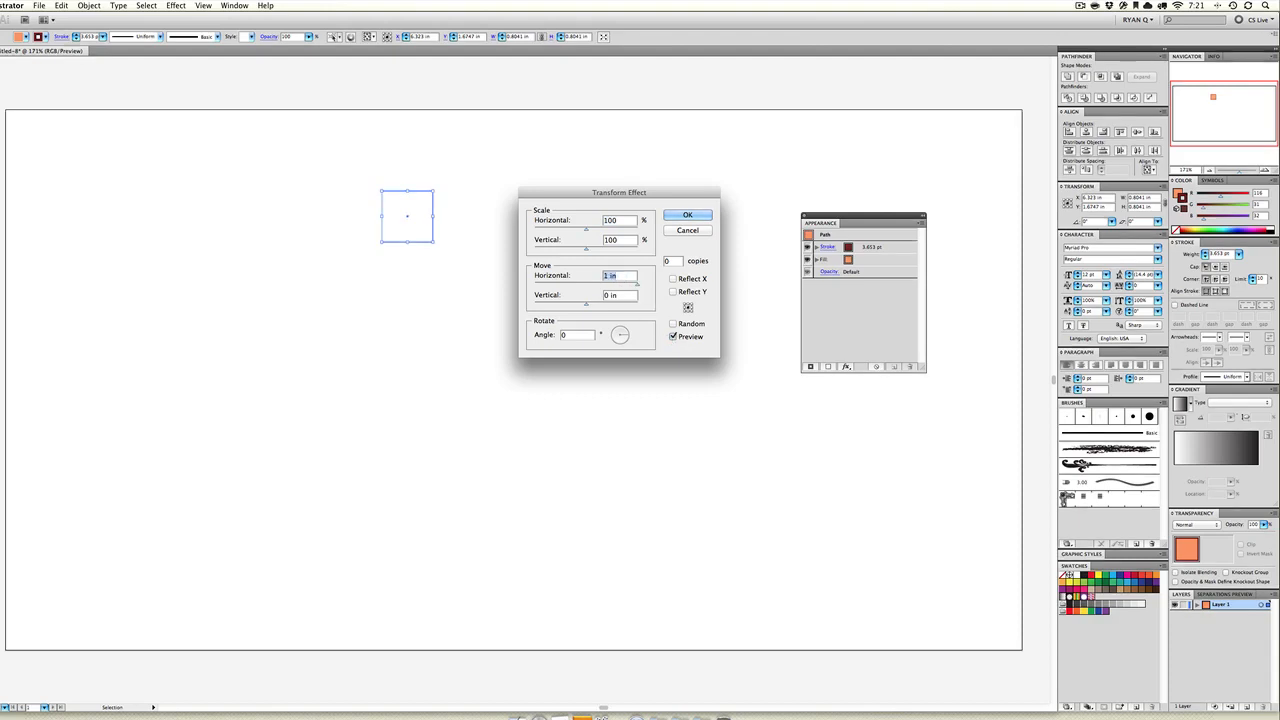
{"action": "key", "text": "shift+Down"}
{"action": "key", "text": "Up"}
{"action": "key", "text": "Up"}
{"action": "key", "text": "Up"}
{"action": "key", "text": "Up"}
{"action": "key", "text": "Up"}
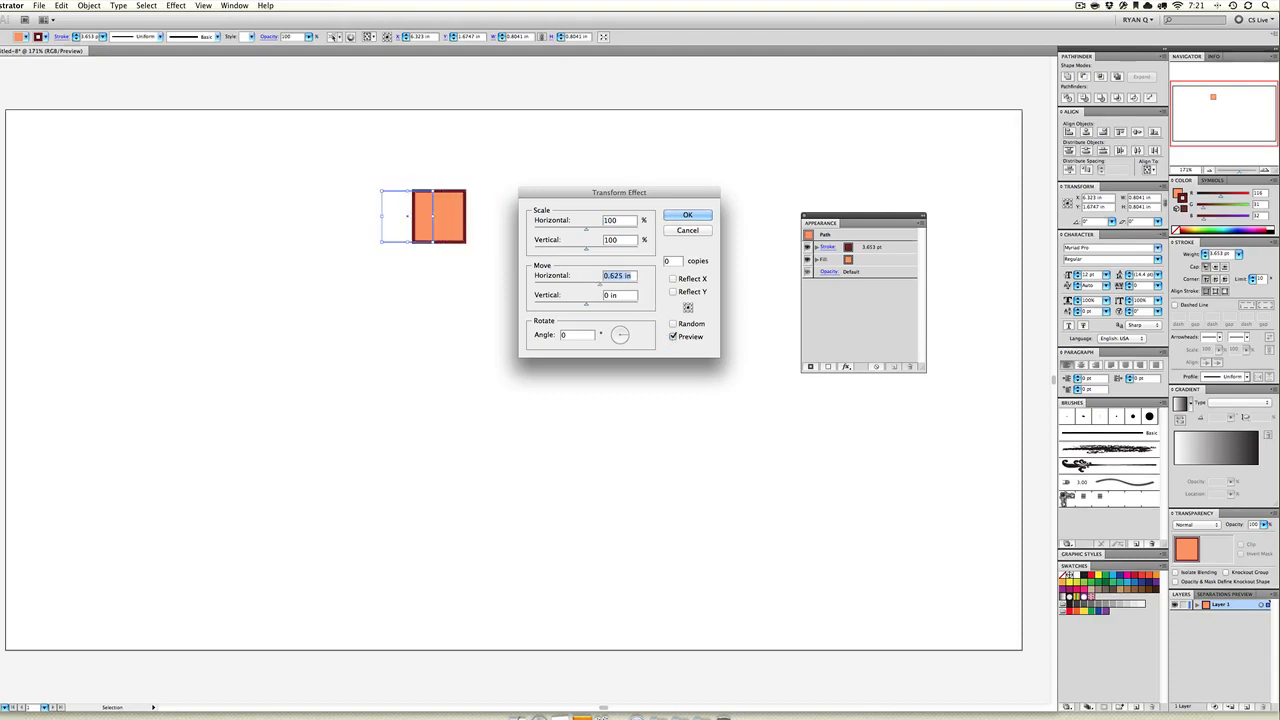
{"action": "key", "text": "Up"}
{"action": "key", "text": "Up"}
{"action": "key", "text": "Up"}
{"action": "key", "text": "Up"}
{"action": "key", "text": "Up"}
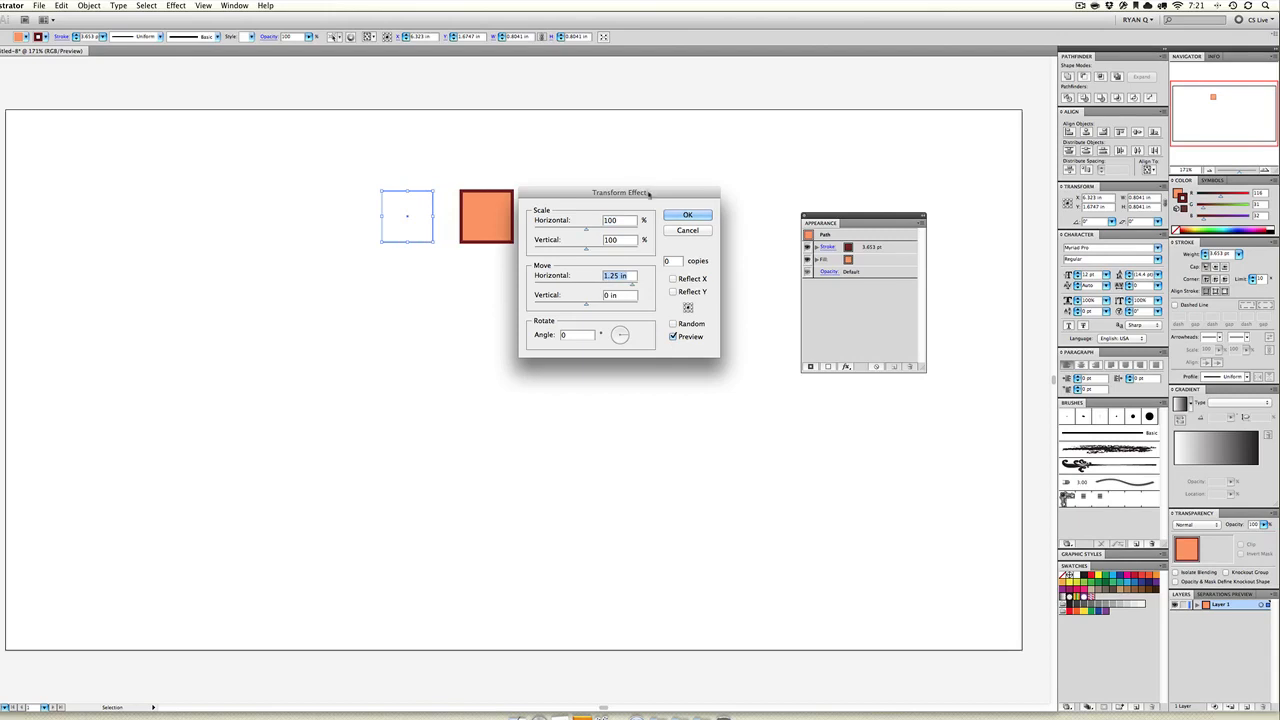
- Increase the Transform effect's copies to 8 to build a horizontal row of squares
{"action": "left_click_drag", "start_coordinate": [649, 193], "coordinate": [398, 333]}
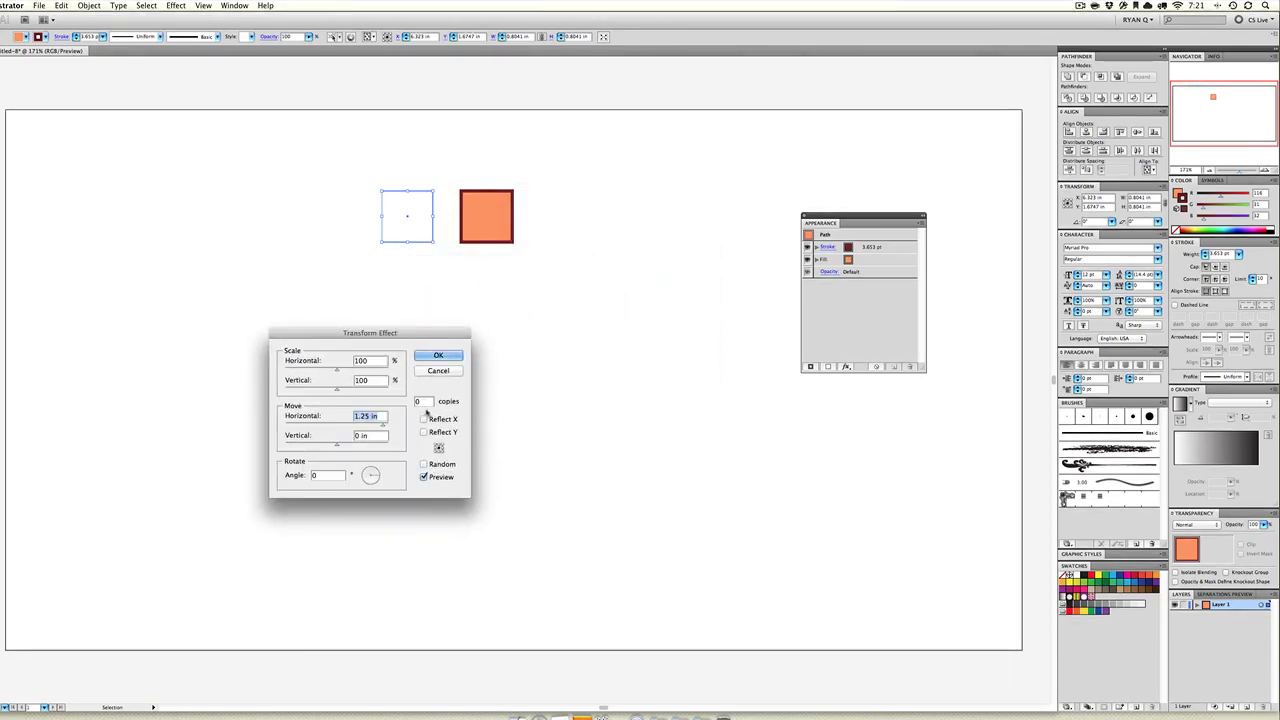
{"action": "left_click", "coordinate": [426, 403]}
{"action": "key", "text": "Up"}
{"action": "key", "text": "Up"}
{"action": "key", "text": "Up"}
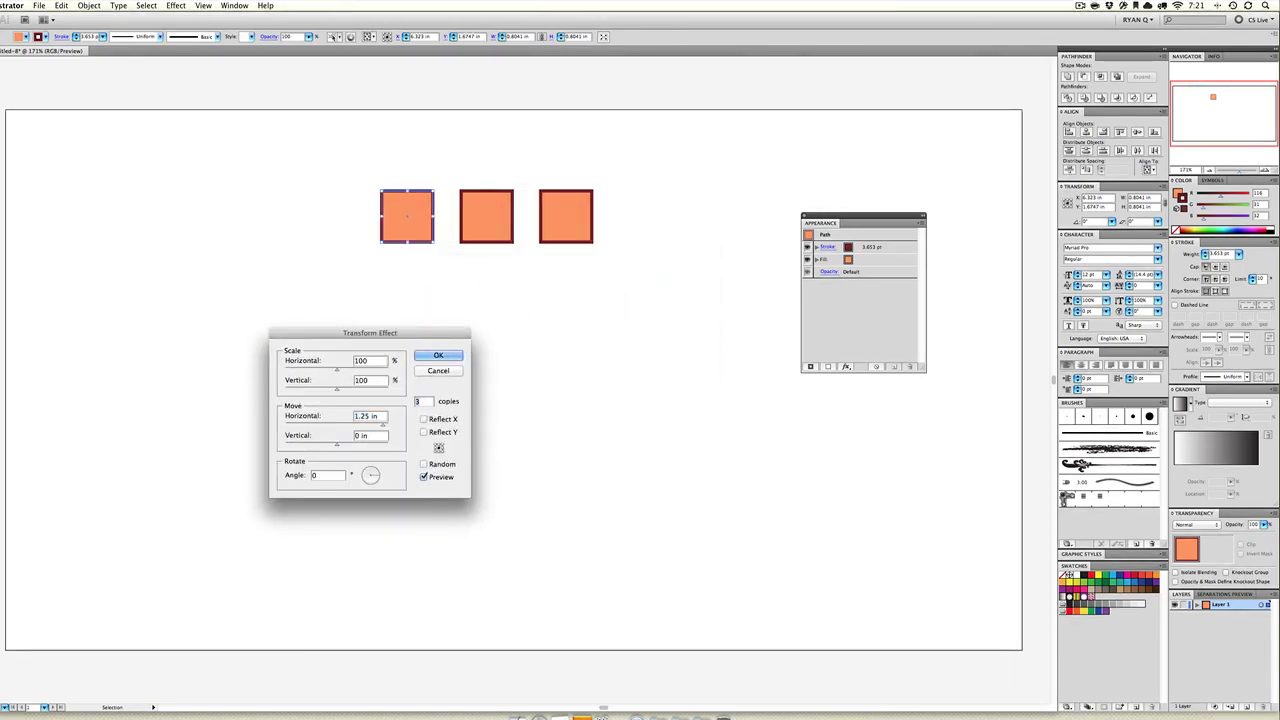
{"action": "key", "text": "Up"}
{"action": "key", "text": "Up"}
{"action": "key", "text": "Up"}
{"action": "key", "text": "Up"}
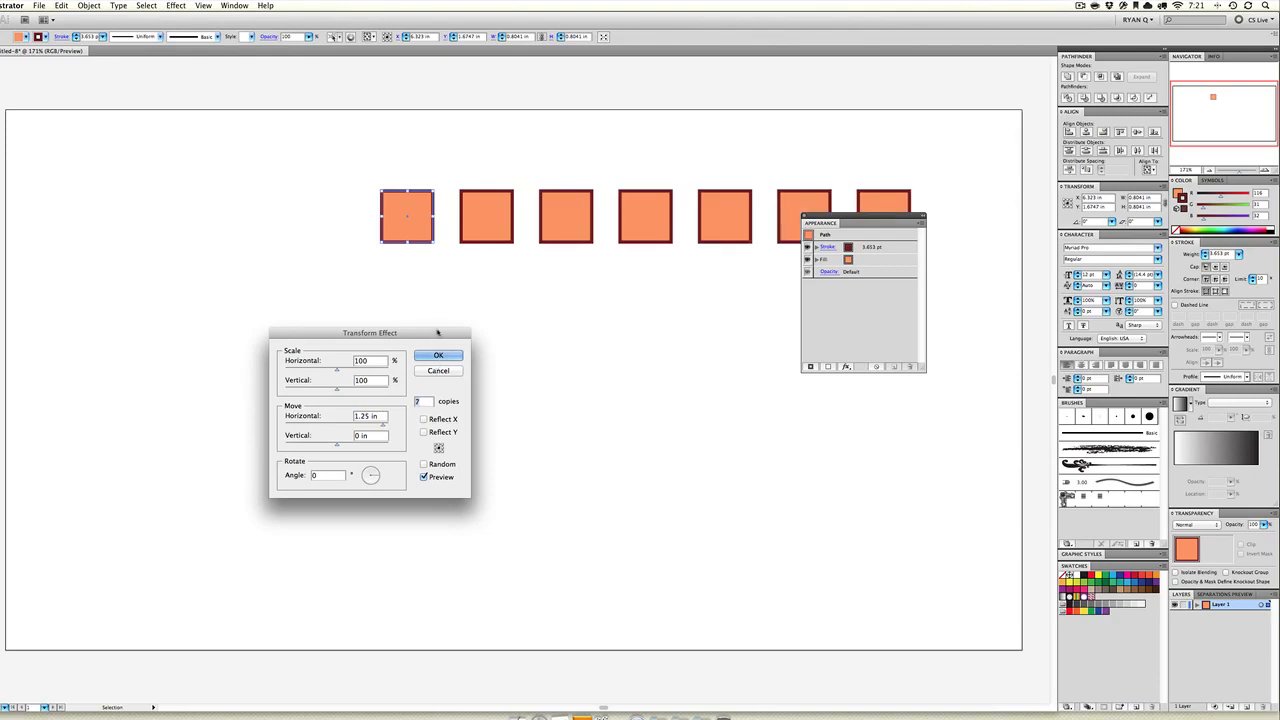
{"action": "key", "text": "Up"}
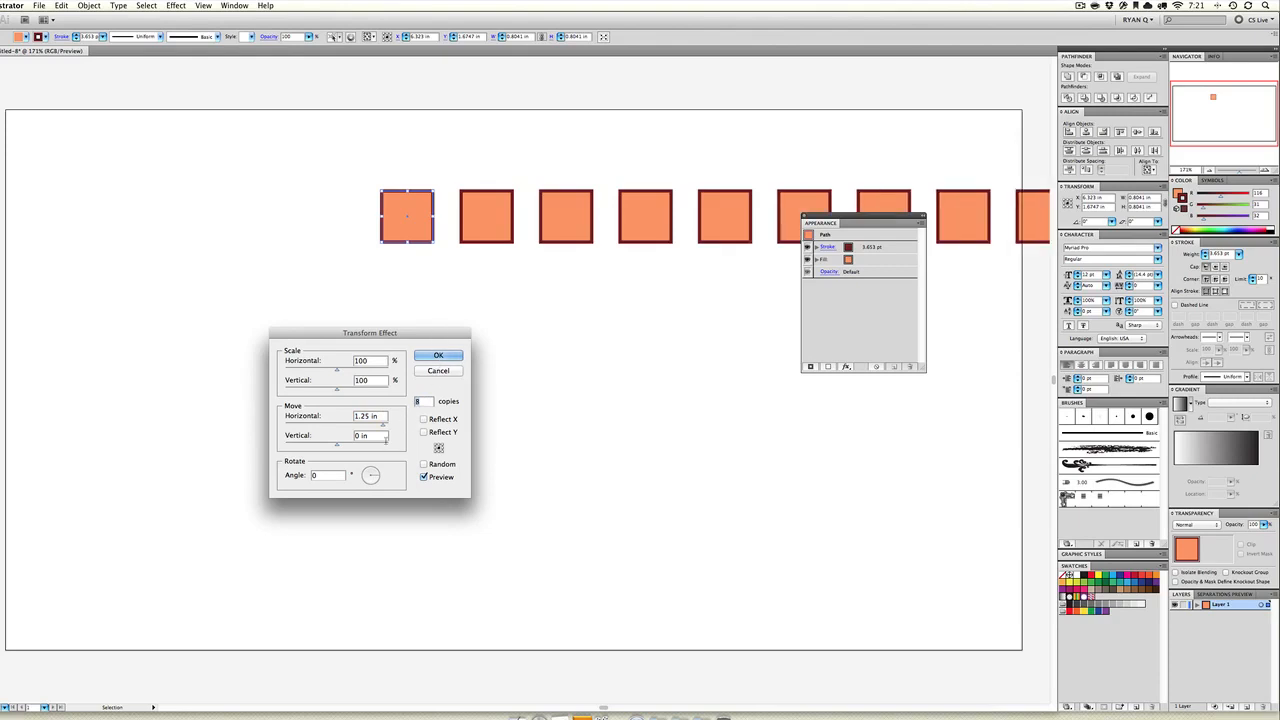
- Try a vertical move of -0.375 in on the copies and return it to 0 in
{"action": "key", "text": "Up"}
{"action": "key", "text": "Down"}
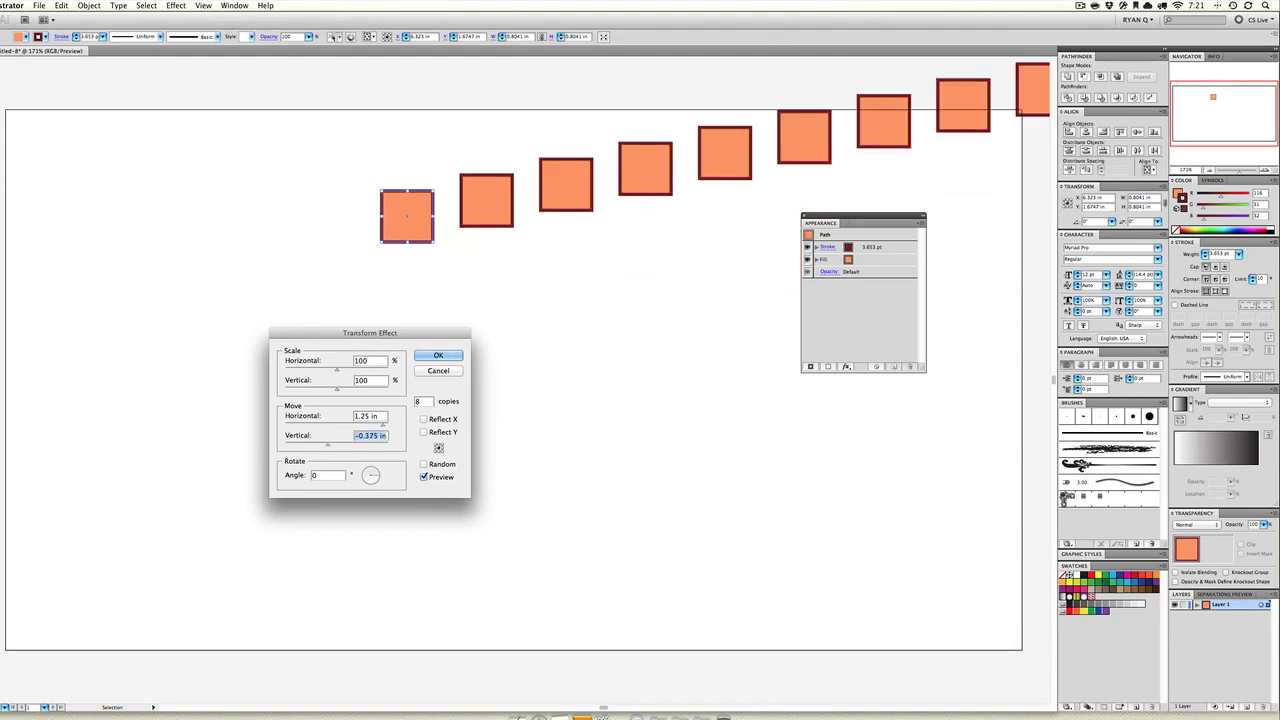
{"action": "key", "text": "Up"}
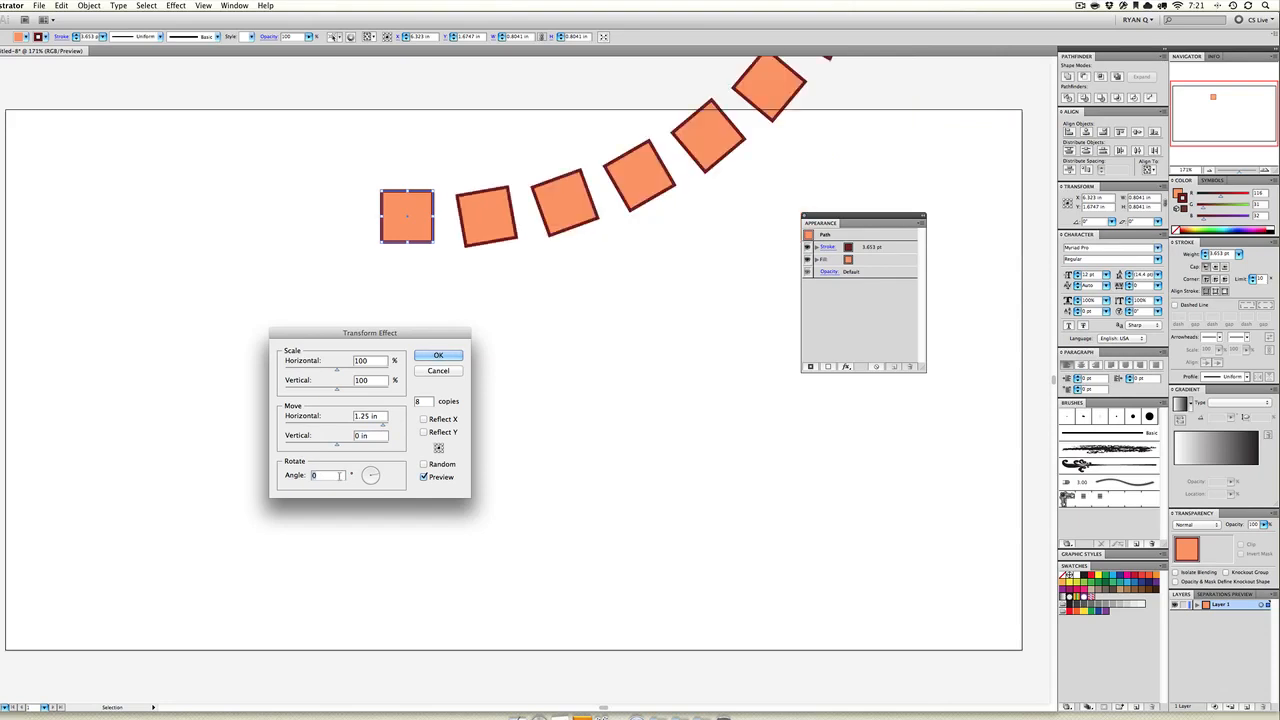
- Set the Transform effect's rotation angle to -23° so the copies curve clockwise into an arc
{"action": "key", "text": "shift+Down"}
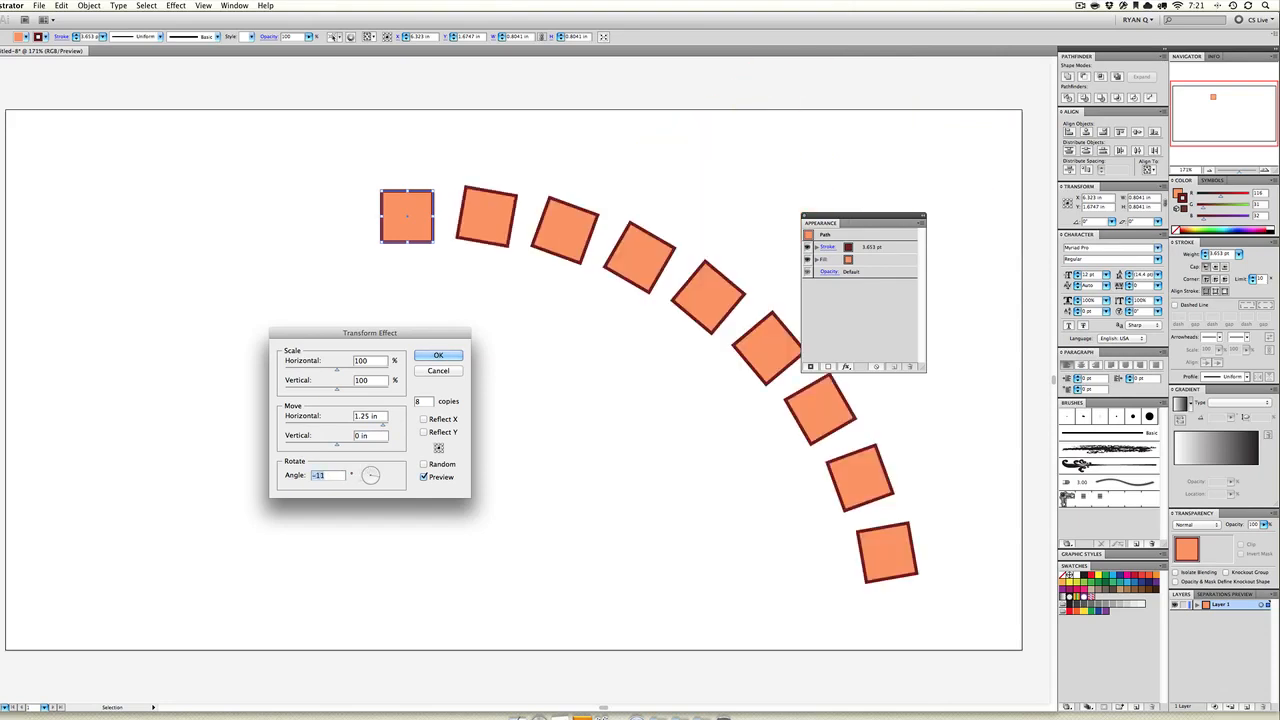
{"action": "key", "text": "Down"}
{"action": "key", "text": "Down"}
{"action": "key", "text": "Down"}
{"action": "key", "text": "Down"}
{"action": "key", "text": "Down"}
{"action": "key", "text": "Down"}
{"action": "key", "text": "Down"}
{"action": "key", "text": "Down"}
{"action": "key", "text": "Down"}
{"action": "key", "text": "Down"}
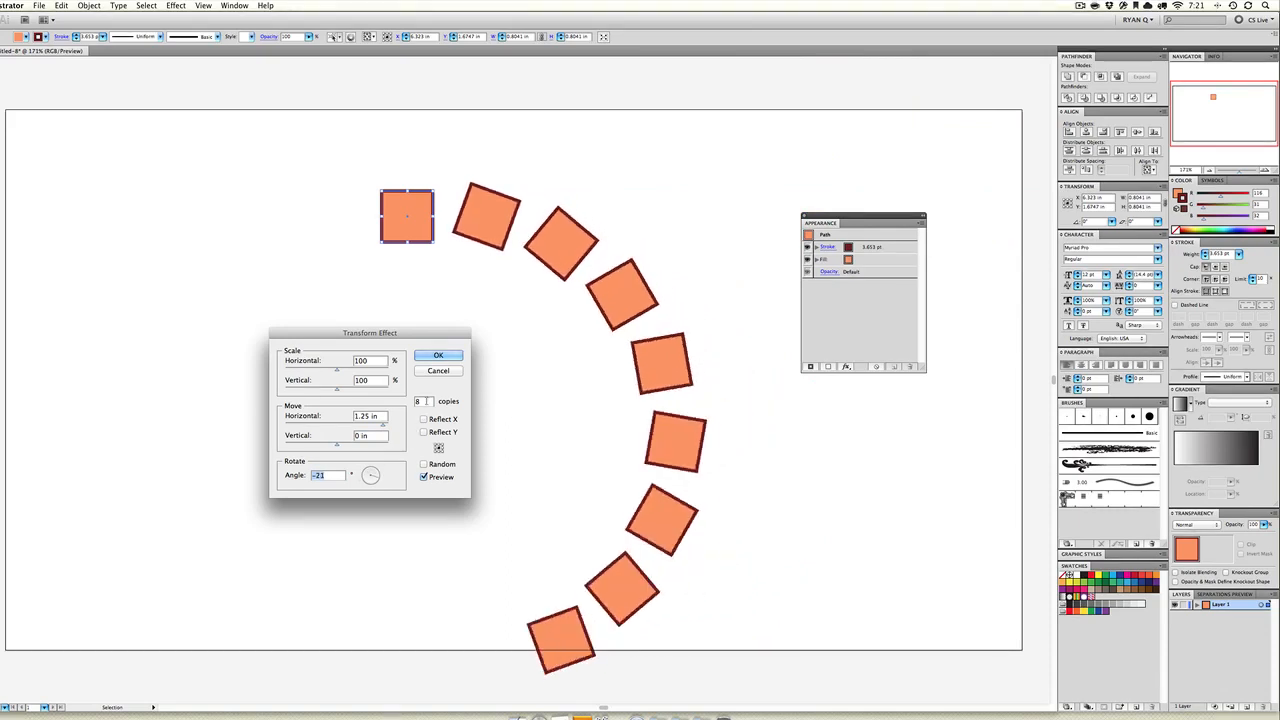
{"action": "key", "text": "Down"}
{"action": "key", "text": "Down"}
{"action": "key", "text": "Down"}
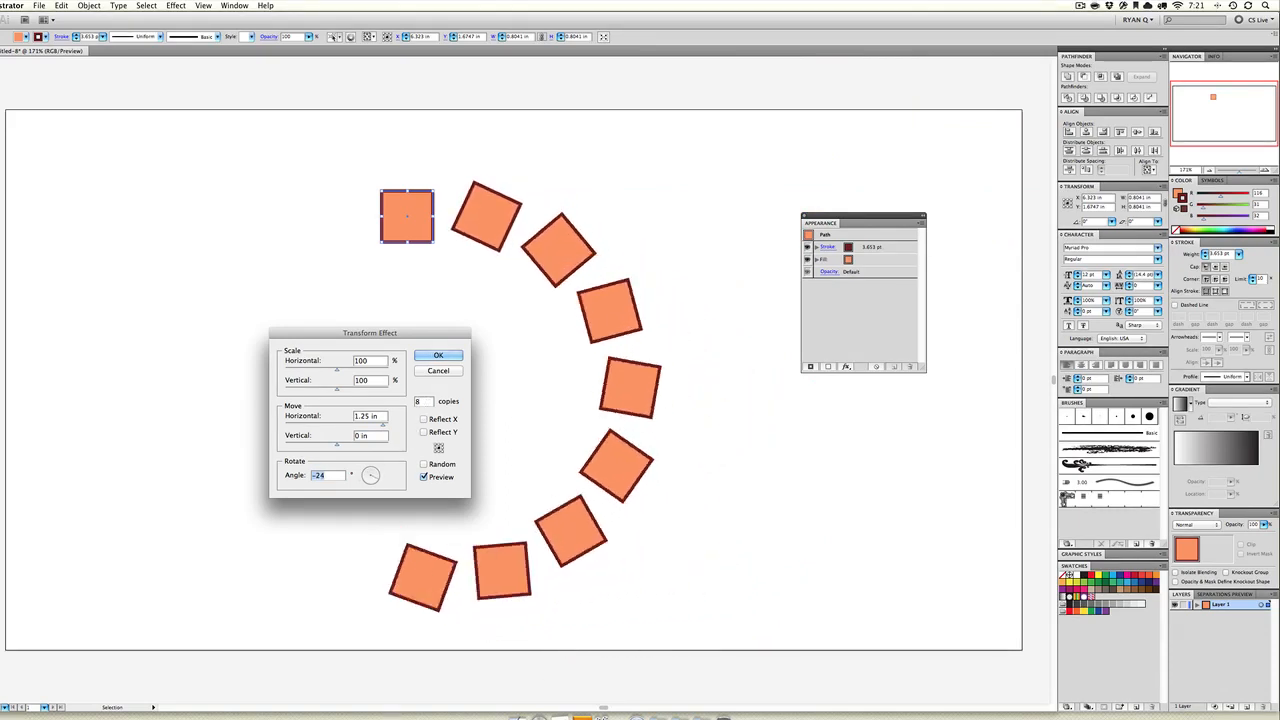
{"action": "key", "text": "Up"}
- Set the number of copies in the Transform effect to 12
{"action": "left_click", "coordinate": [419, 401]}
{"action": "key", "text": "Up"}
{"action": "key", "text": "Up"}
{"action": "key", "text": "Up"}
{"action": "key", "text": "Up"}
{"action": "key", "text": "Up"}
{"action": "key", "text": "Up"}
{"action": "key", "text": "Up"}
{"action": "key", "text": "Up"}
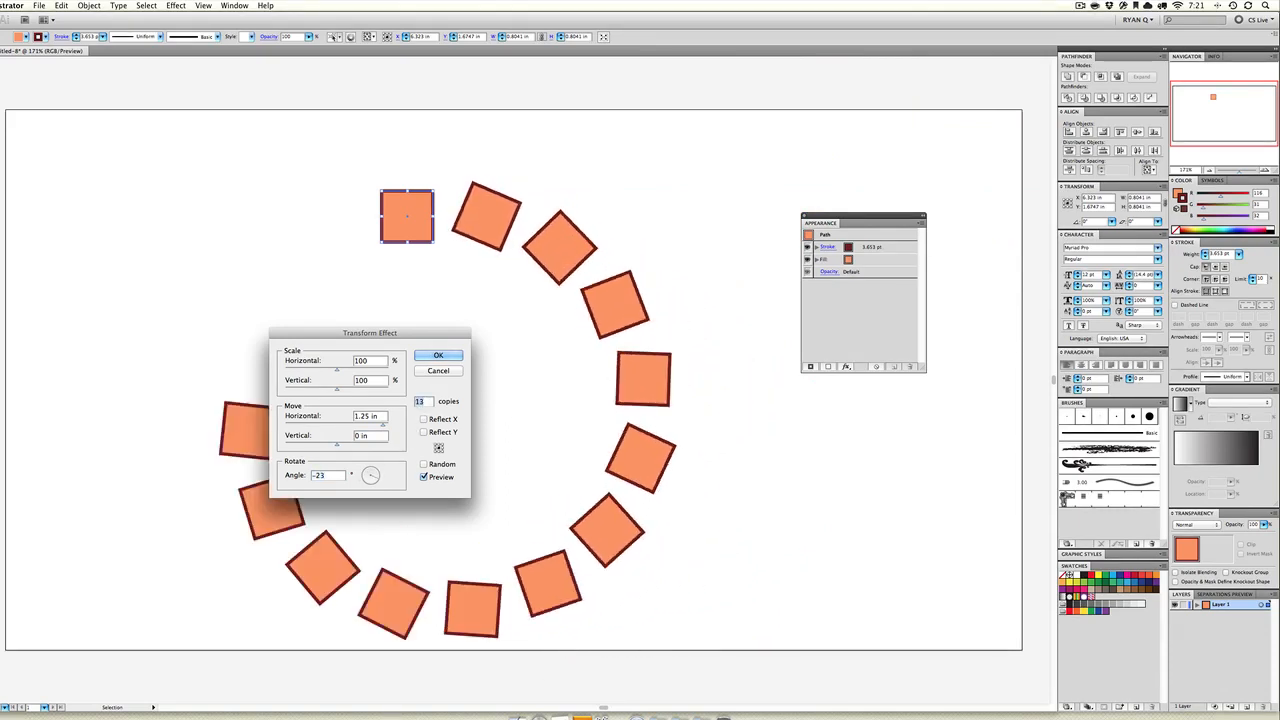
{"action": "key", "text": "Down"}
{"action": "key", "text": "Down"}
{"action": "key", "text": "Down"}
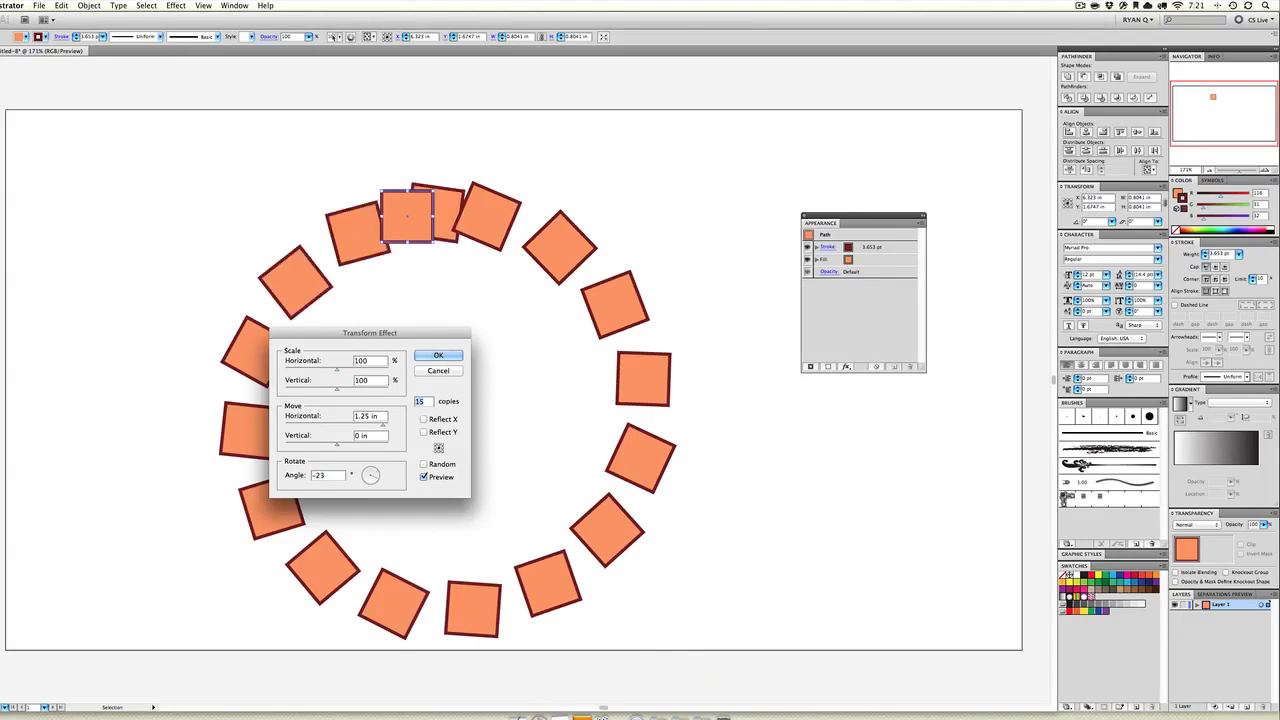
{"action": "key", "text": "Down"}
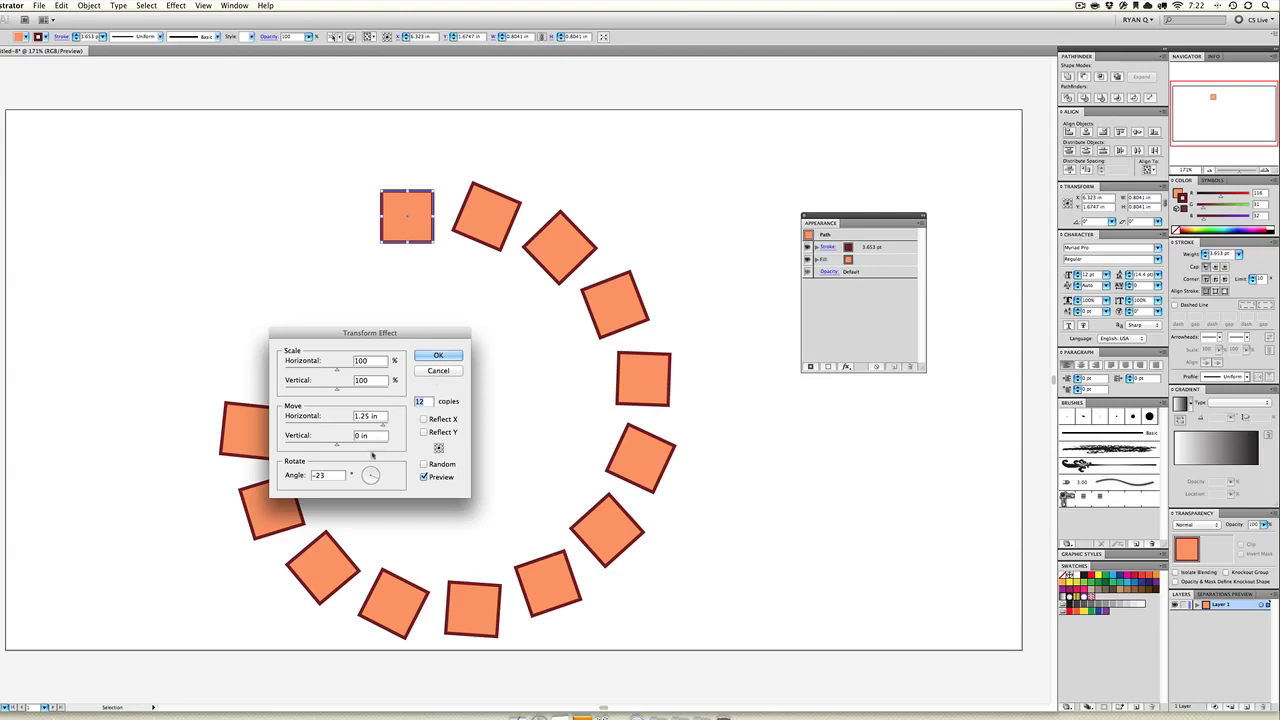
- Reset the rotation angle to 0° and apply the Transform effect as a straight row
{"action": "type", "text": "0"}
{"action": "left_click", "coordinate": [377, 436]}
{"action": "left_click", "coordinate": [438, 355]}
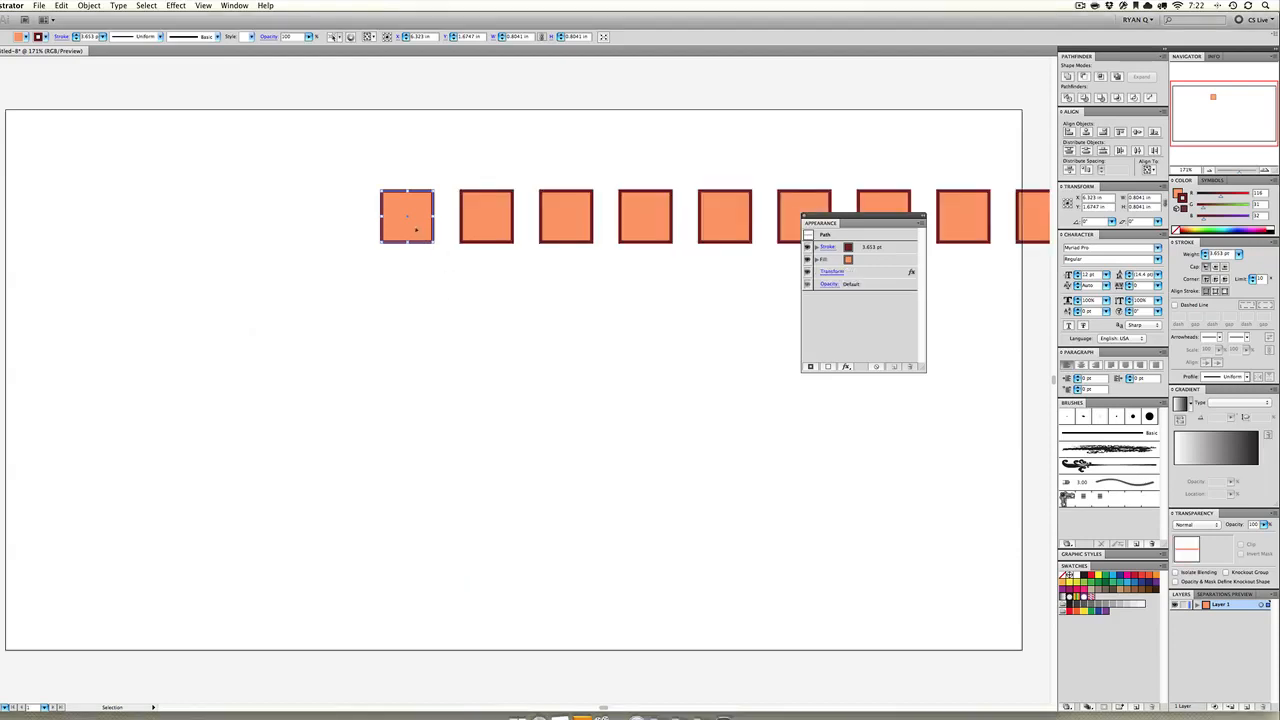
- Move the original square to the artboard's upper-left corner and nudge it so the row of copies fits the artboard's width
{"action": "left_click_drag", "start_coordinate": [414, 229], "coordinate": [49, 163]}
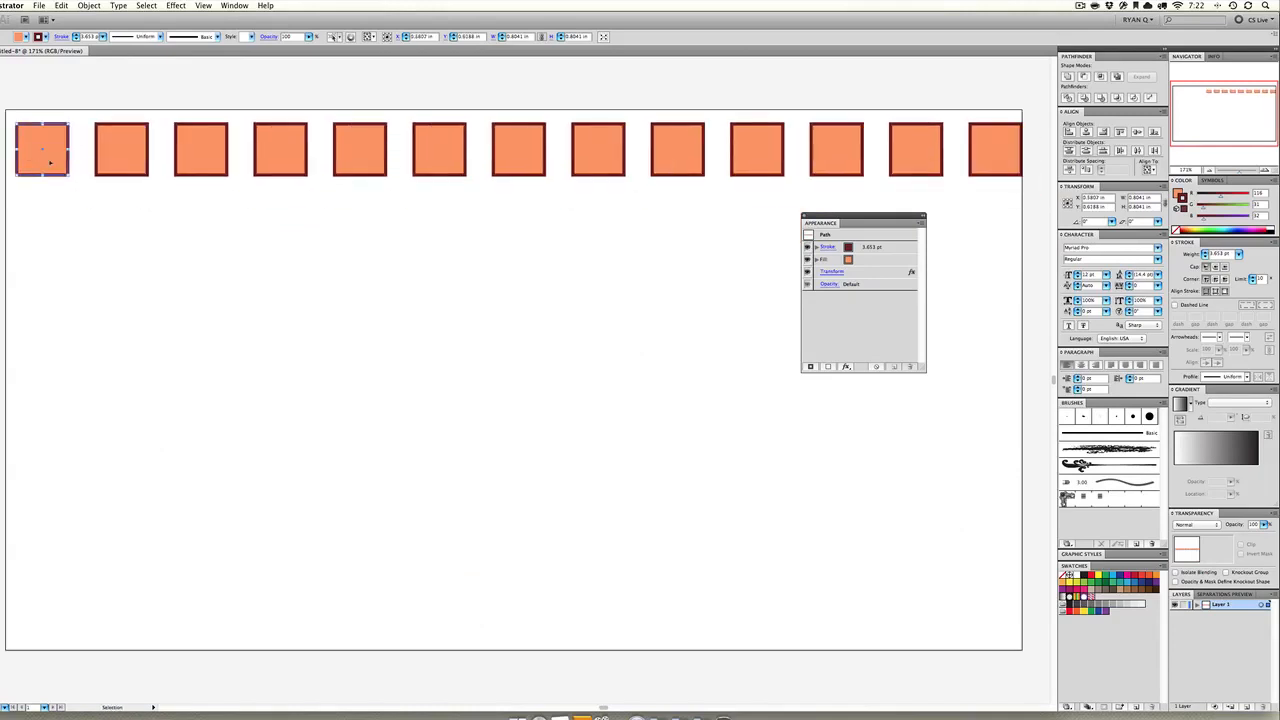
{"action": "key", "text": "Left"}
{"action": "key", "text": "Left"}
{"action": "key", "text": "Left"}
{"action": "key", "text": "Left"}
{"action": "key", "text": "Left"}
{"action": "key", "text": "Up"}
{"action": "key", "text": "Up"}
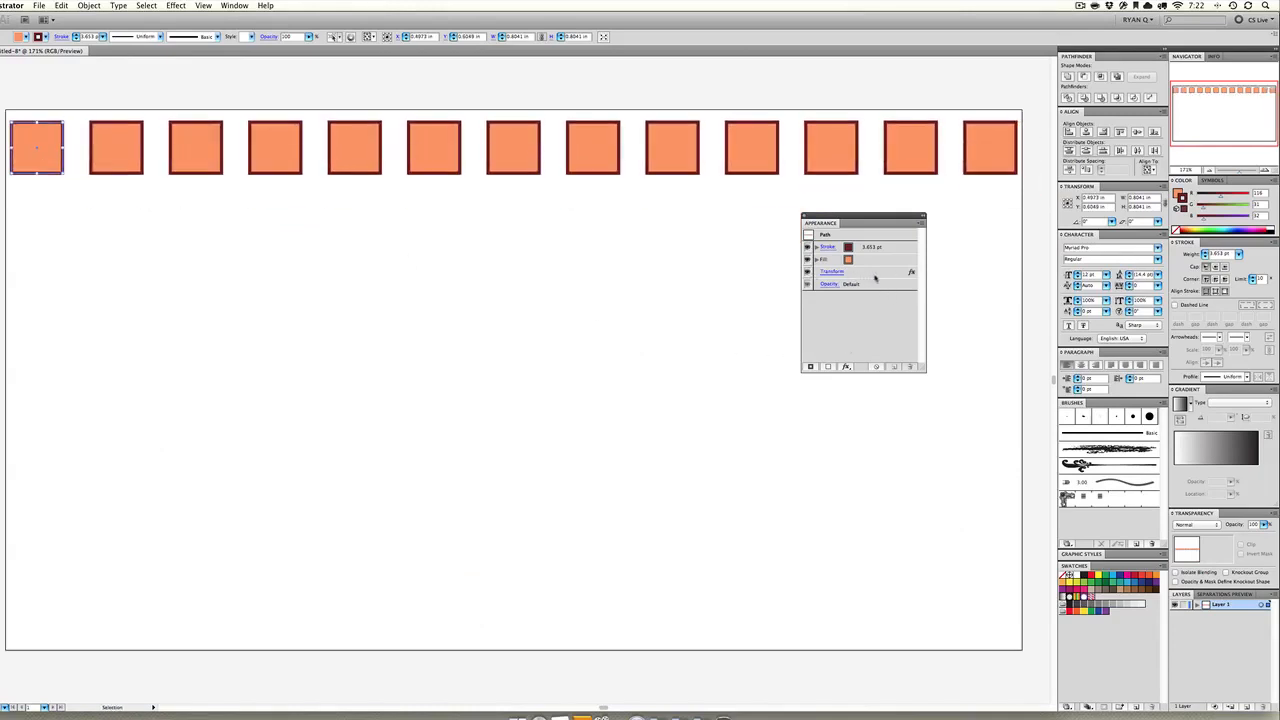
{"action": "key", "text": "Up"}
{"action": "key", "text": "Up"}
{"action": "key", "text": "Up"}
{"action": "key", "text": "Up"}
- Add a second Transform effect to the square with 6 copies and a vertical move of 0.375 in, previewed
{"action": "left_click", "coordinate": [174, 5]}
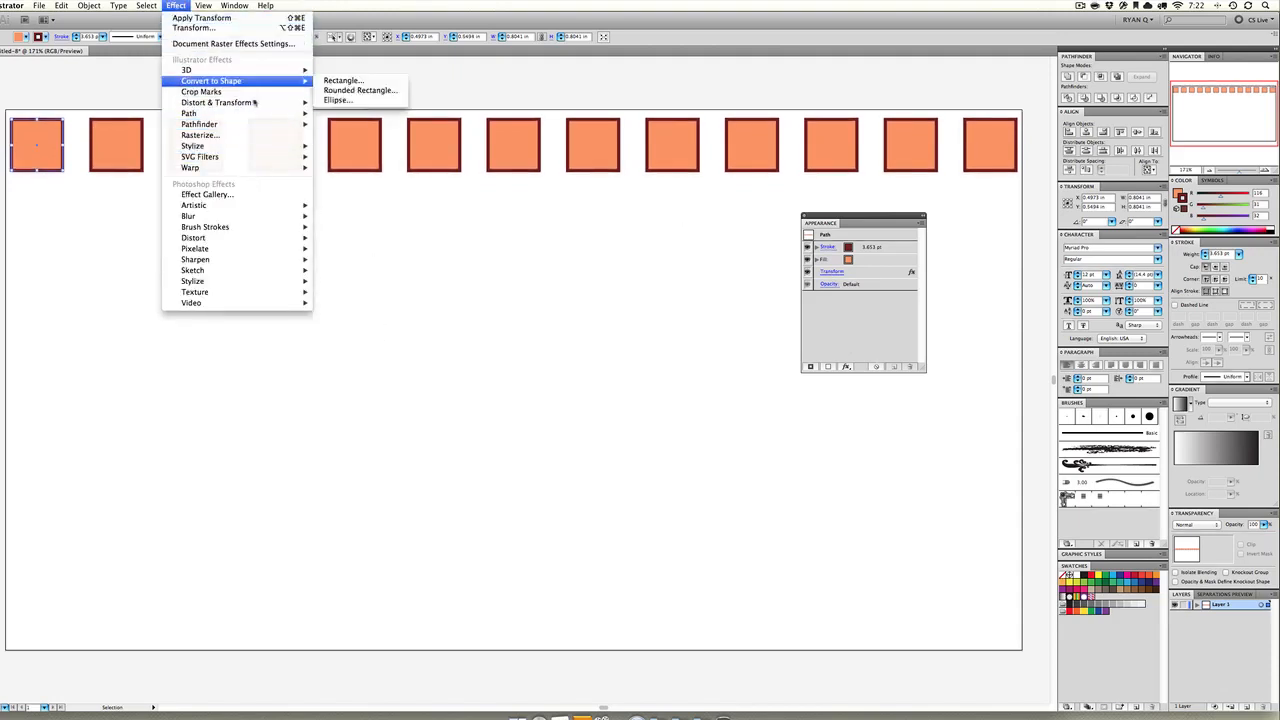
{"action": "mouse_move", "coordinate": [257, 105]}
{"action": "left_click", "coordinate": [345, 131]}
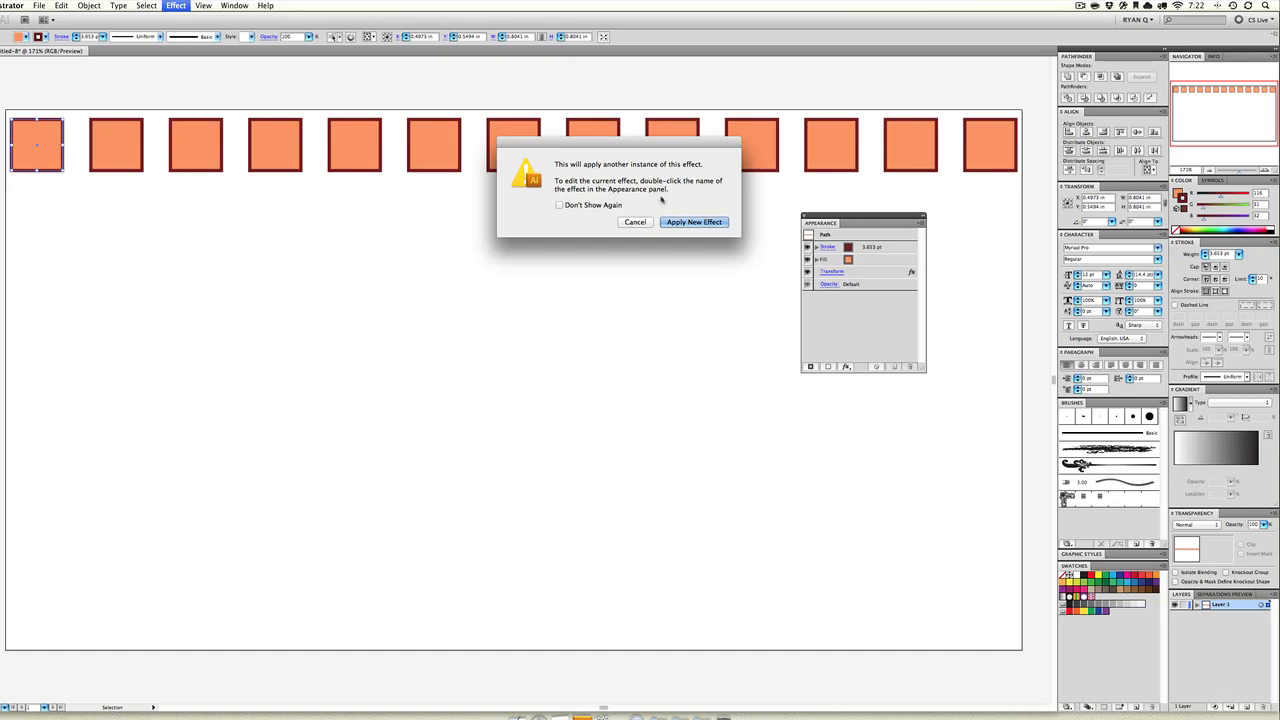
{"action": "left_click", "coordinate": [677, 222]}
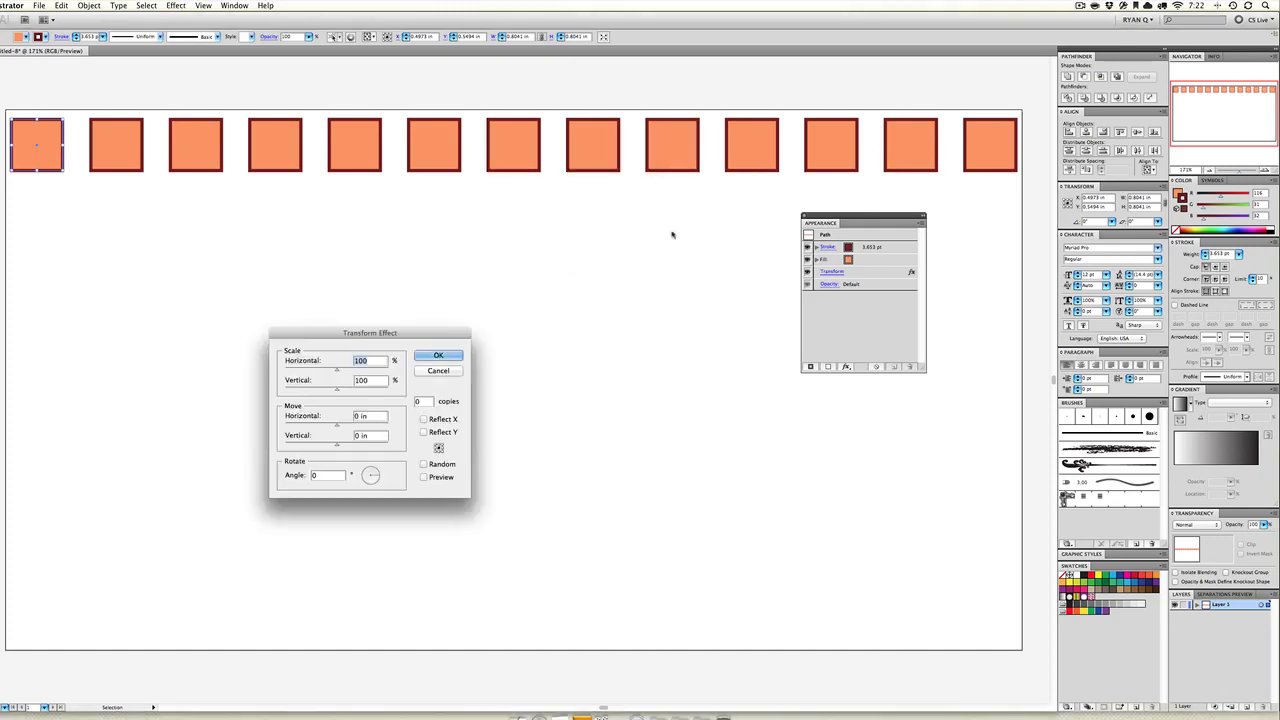
{"action": "type", "text": "6"}
{"action": "key", "text": "Down"}
{"action": "key", "text": "Up"}
{"action": "key", "text": "Up"}
{"action": "key", "text": "Up"}
{"action": "key", "text": "Up"}
{"action": "left_click", "coordinate": [424, 477]}
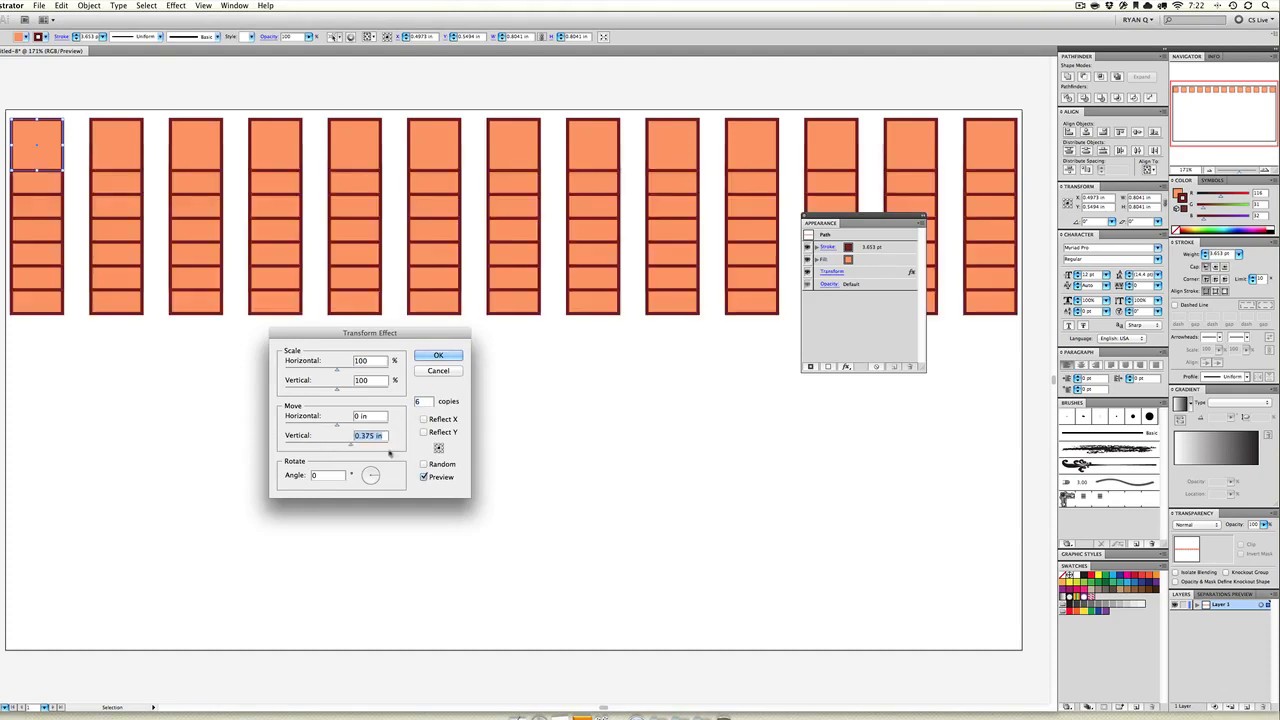
- Increase the second Transform effect's vertical move until the row spacing matches the 1.25 in column spacing, and apply it
{"action": "key", "text": "Up"}
{"action": "key", "text": "Up"}
{"action": "key", "text": "Up"}
{"action": "key", "text": "Up"}
{"action": "key", "text": "Up"}
{"action": "key", "text": "Up"}
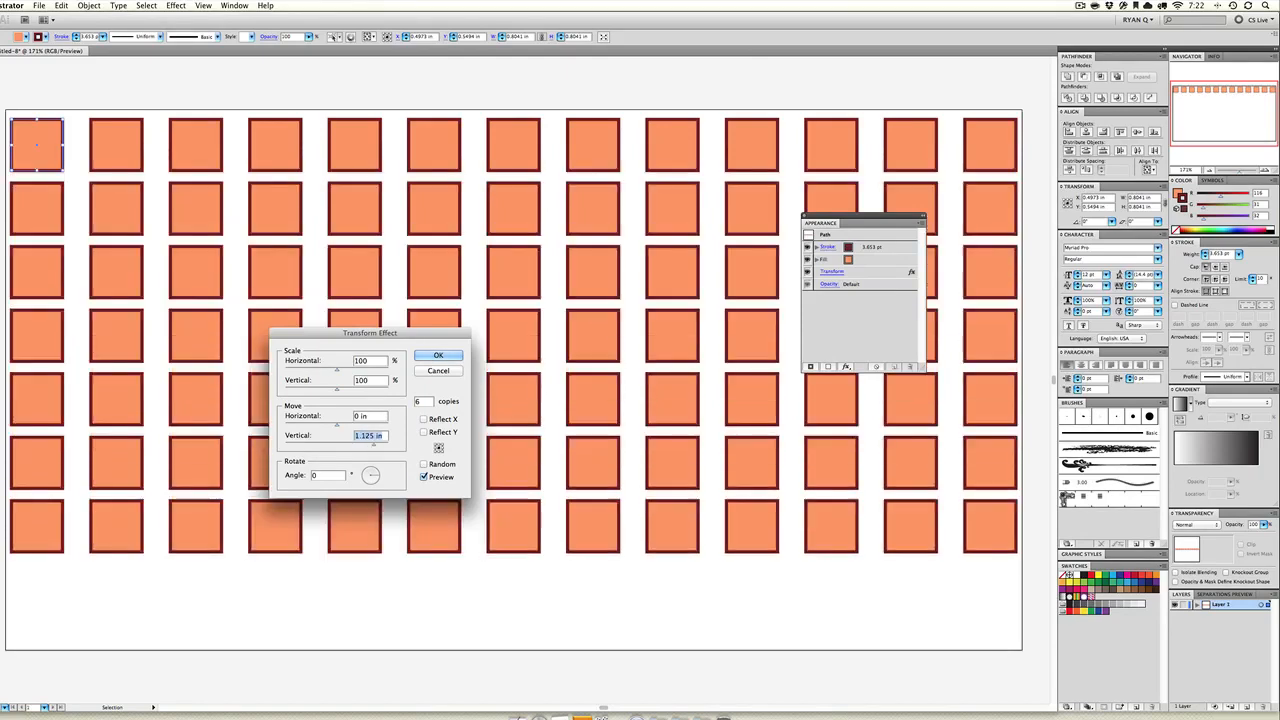
{"action": "key", "text": "Up"}
{"action": "key", "text": "Return"}
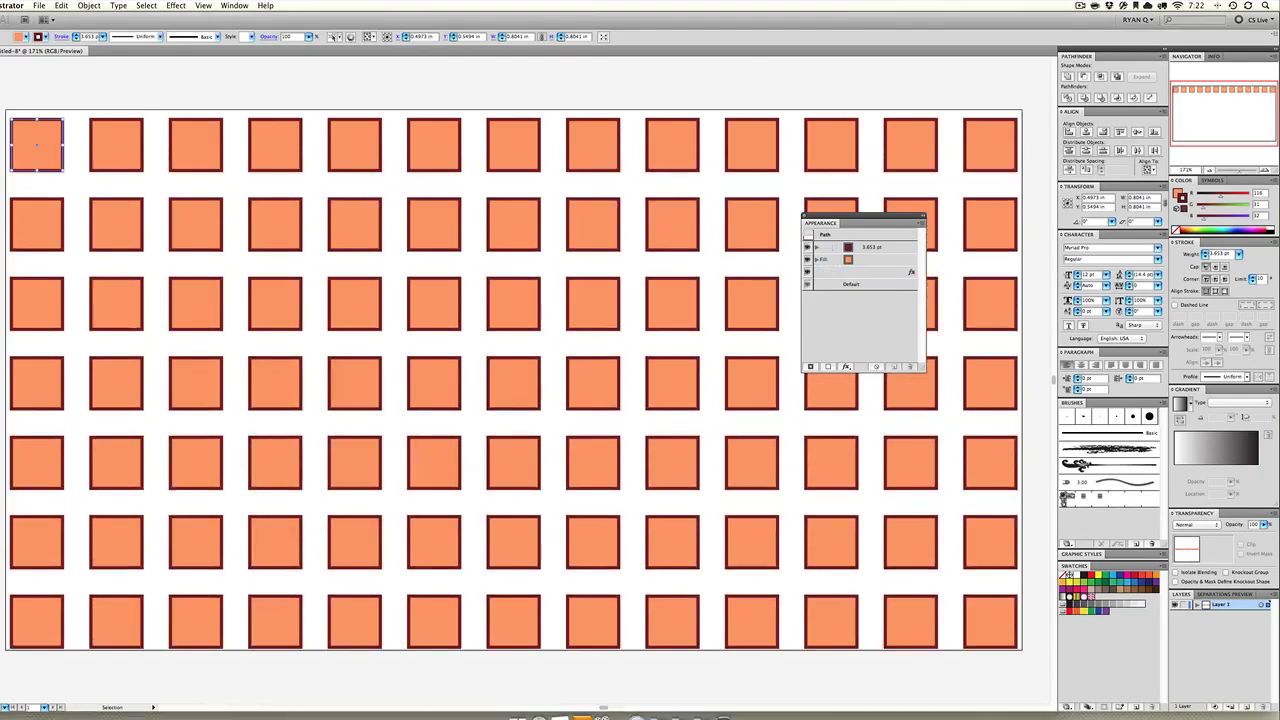
- Nudge the original square up and slightly left so the repeated grid sits evenly within the artboard
{"action": "key", "text": "Up"}
{"action": "key", "text": "Up"}
{"action": "key", "text": "Up"}
{"action": "key", "text": "Up"}
{"action": "key", "text": "Up"}
{"action": "key", "text": "Up"}
{"action": "key", "text": "Up"}
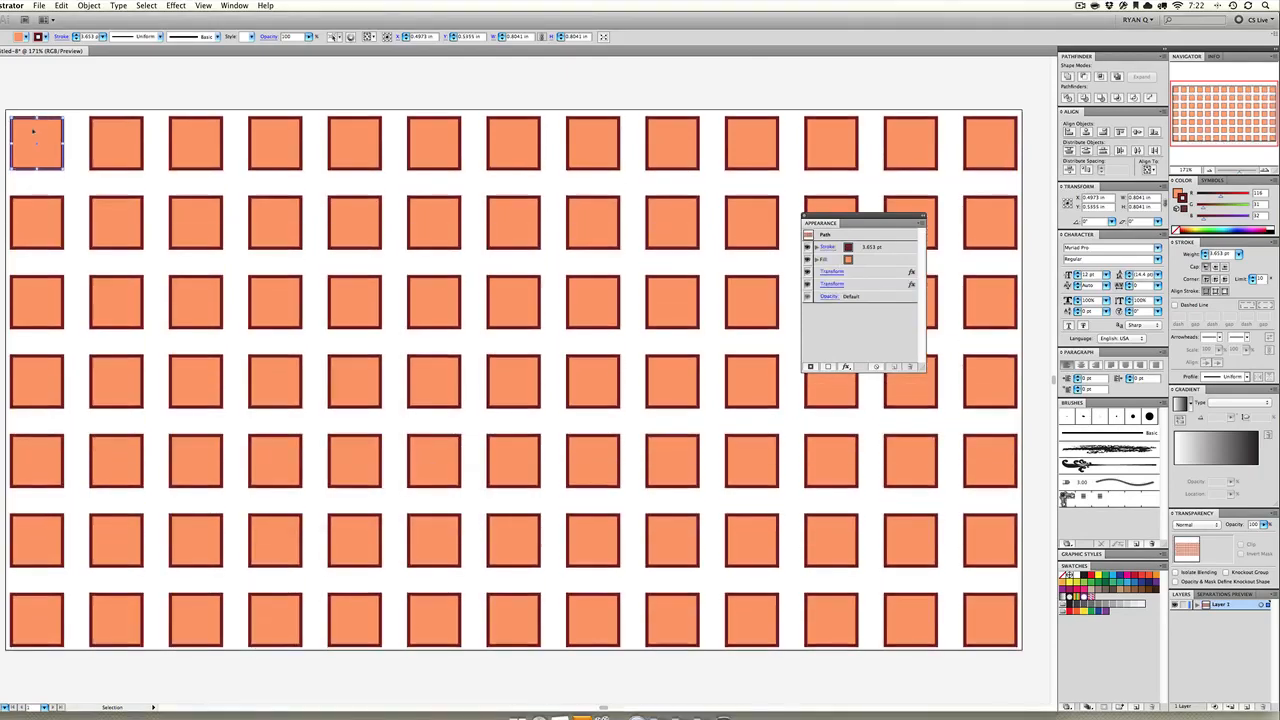
{"action": "key", "text": "Left"}
{"action": "key", "text": "Left"}
{"action": "key", "text": "Left"}
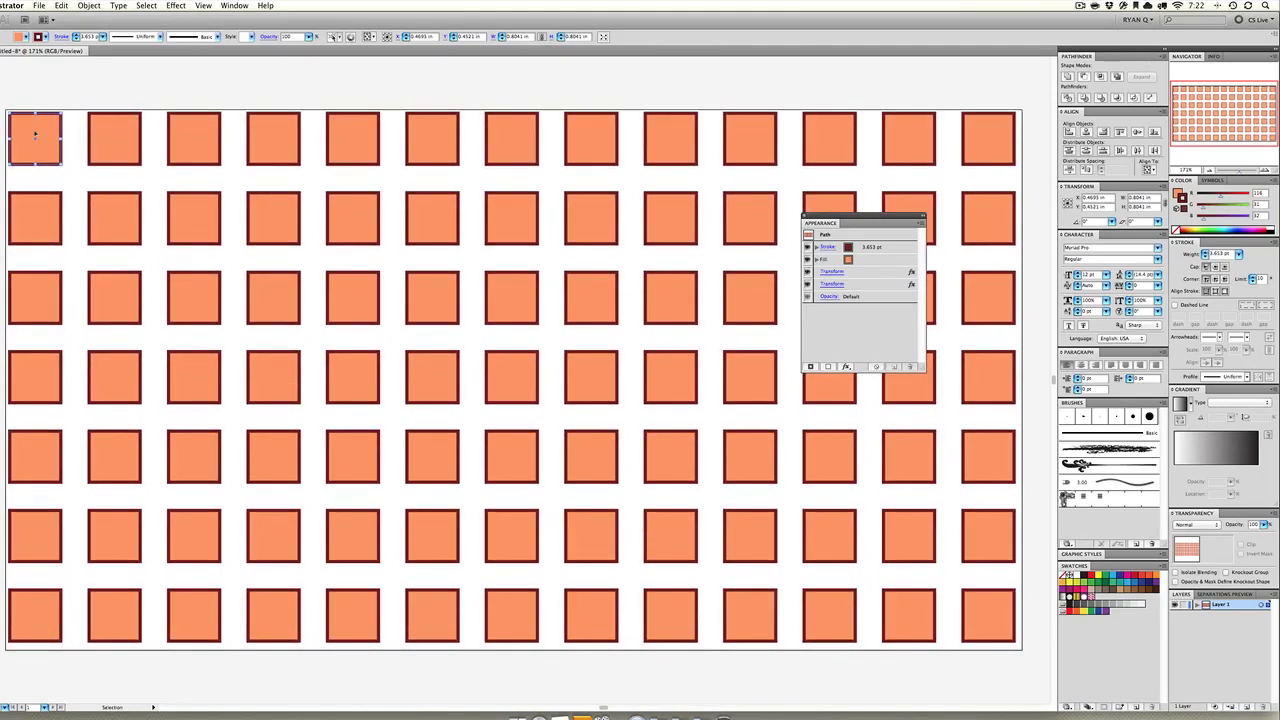
{"action": "scroll", "coordinate": [35, 134], "scroll_direction": "left", "scroll_amount": 1}
{"action": "scroll", "coordinate": [35, 133], "scroll_direction": "down", "scroll_amount": 1}
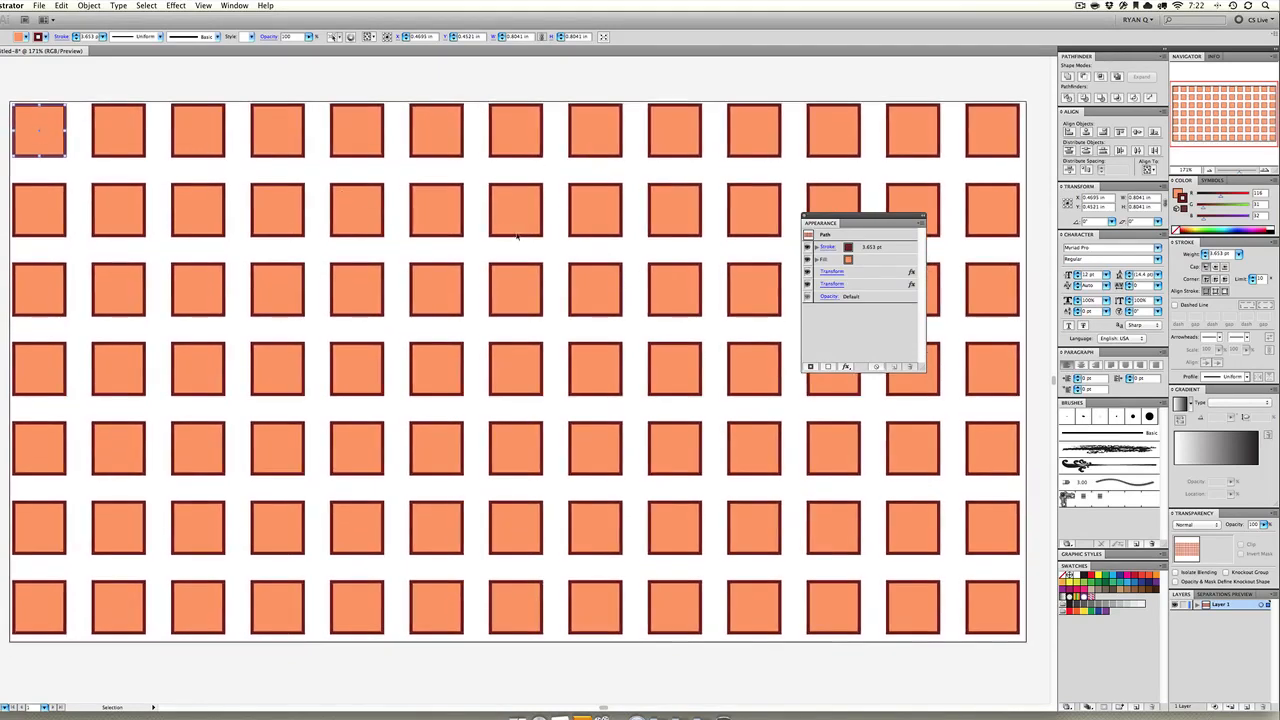
- Delete the repeated grid and draw one new square about 4.57 in wide near the middle of the artboard
{"action": "key", "text": "Delete"}
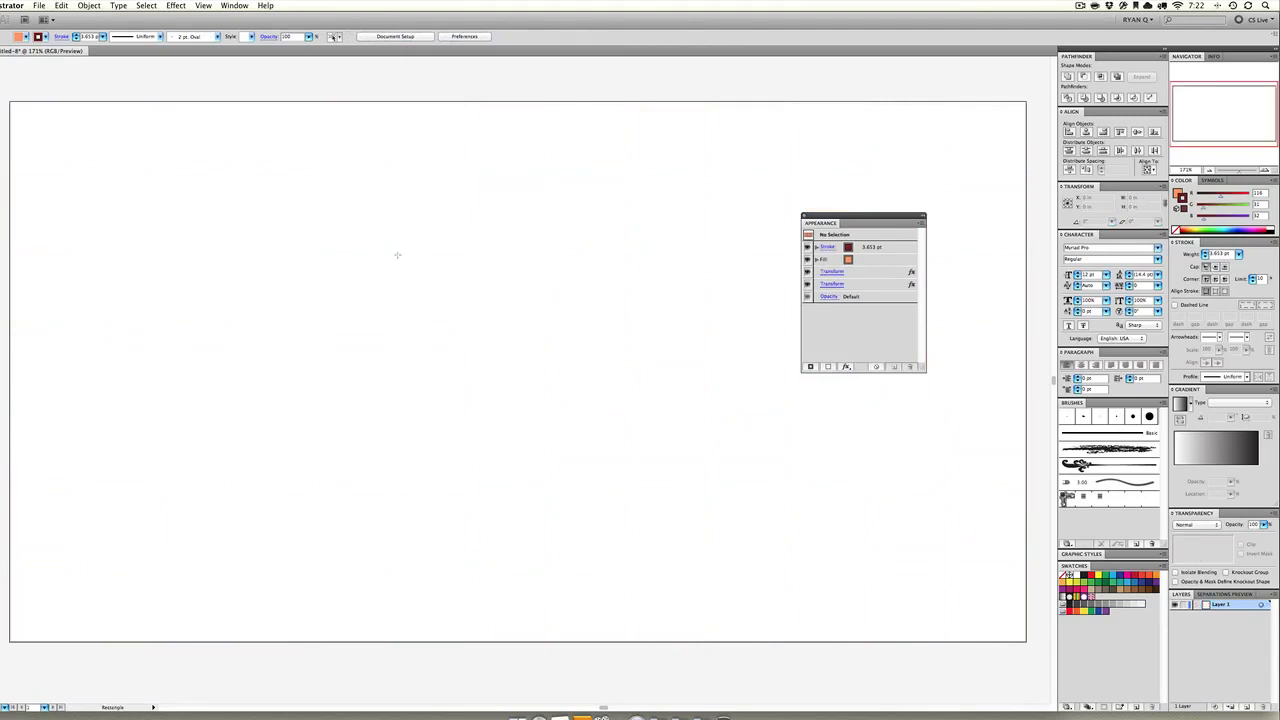
{"action": "left_click_drag", "start_coordinate": [397, 255], "coordinate": [689, 549]}
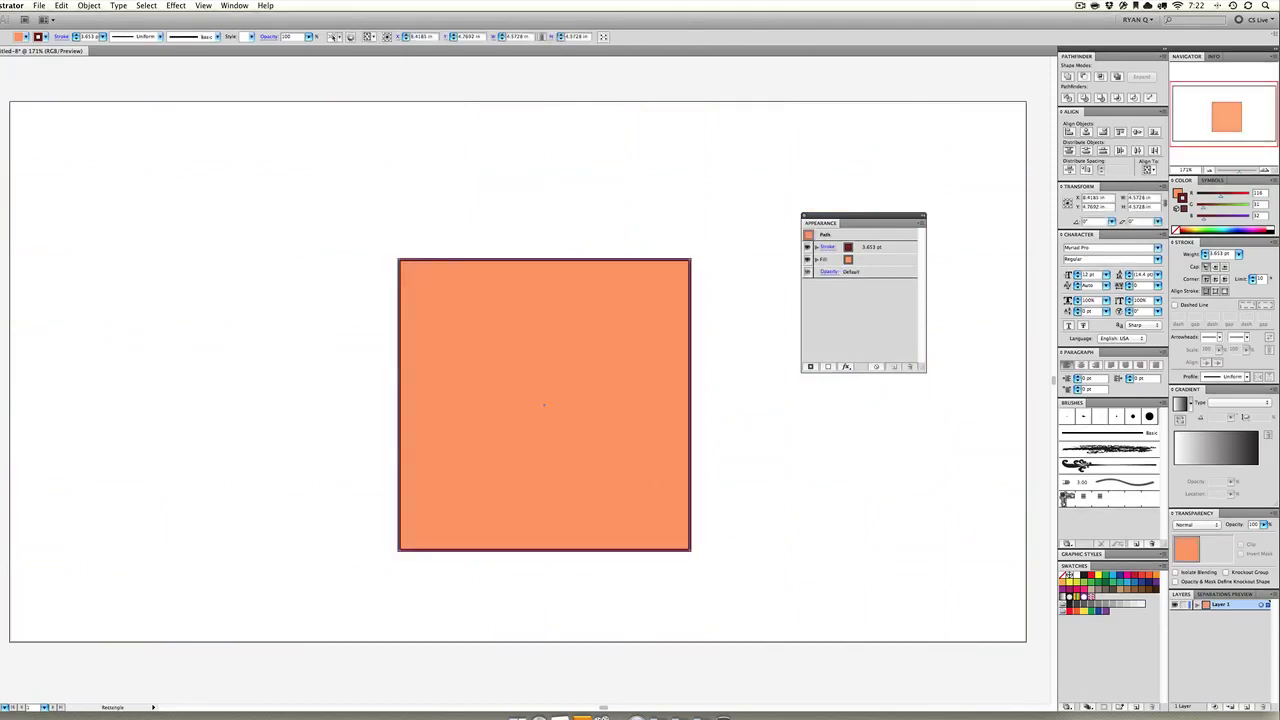
{"action": "key", "text": "v"}
- Set the new square's stroke weight to 20 pt and move the square slightly up and to the left
{"action": "left_click", "coordinate": [1238, 254]}
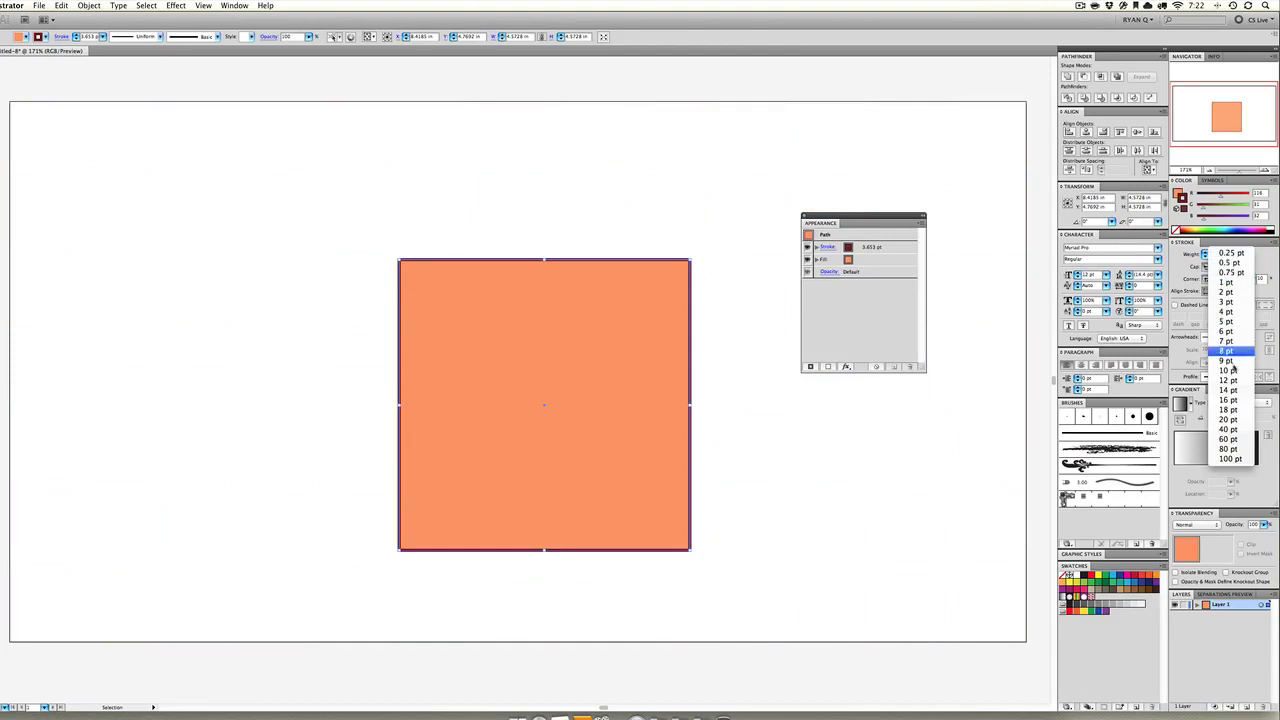
{"action": "left_click", "coordinate": [1230, 420]}
{"action": "left_click_drag", "start_coordinate": [554, 380], "coordinate": [517, 323]}
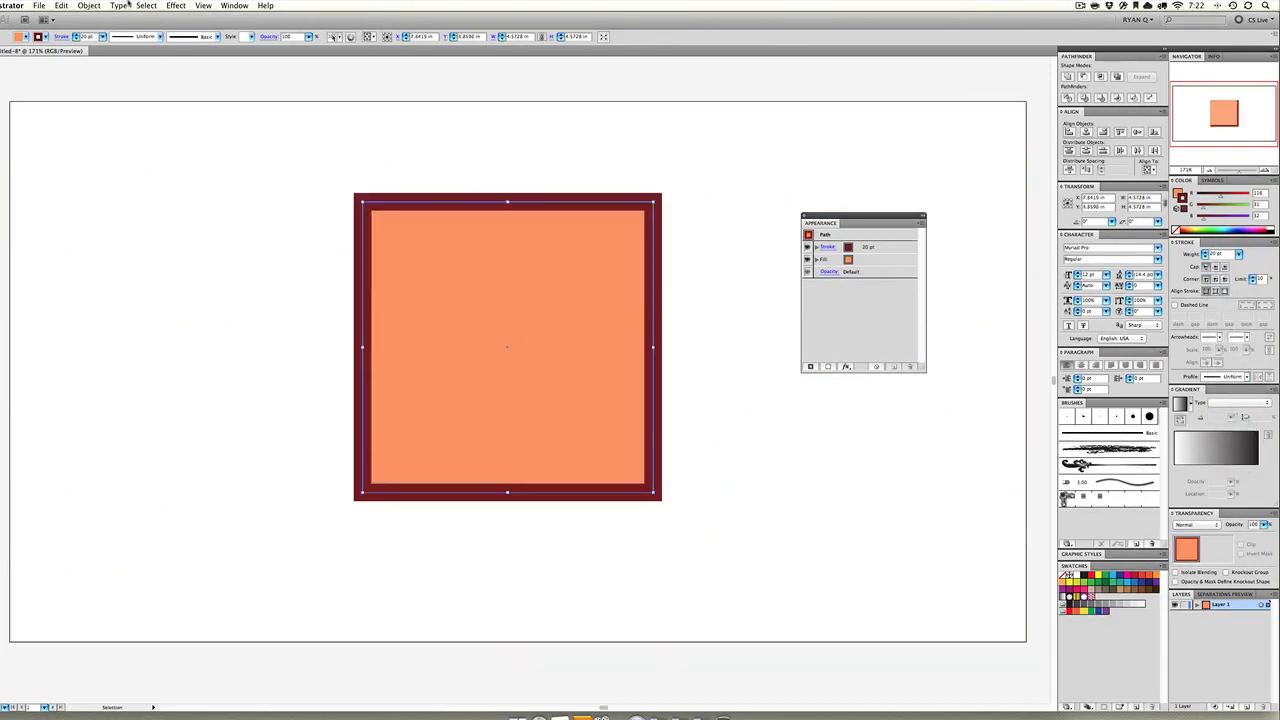
- Start a Drop Shadow effect on the square with preview on and raise its blur to 0.58 in
{"action": "left_click", "coordinate": [184, 9]}
{"action": "mouse_move", "coordinate": [231, 117]}
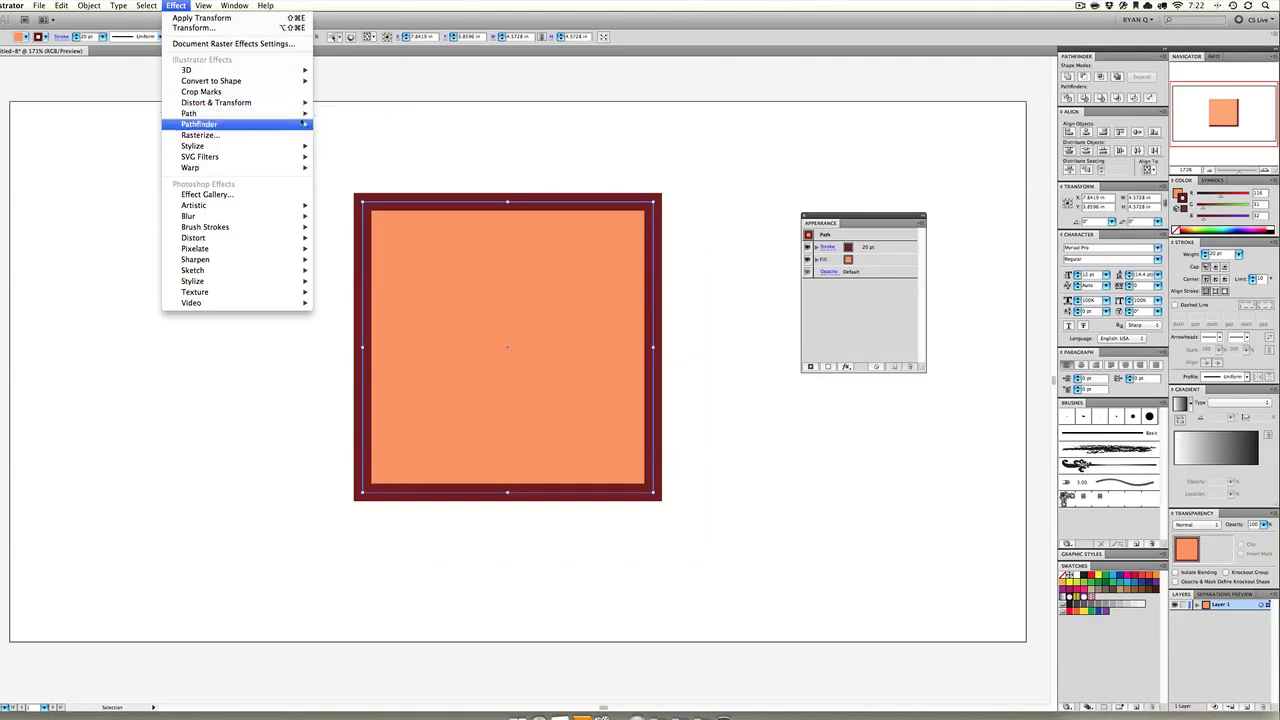
{"action": "mouse_move", "coordinate": [284, 126]}
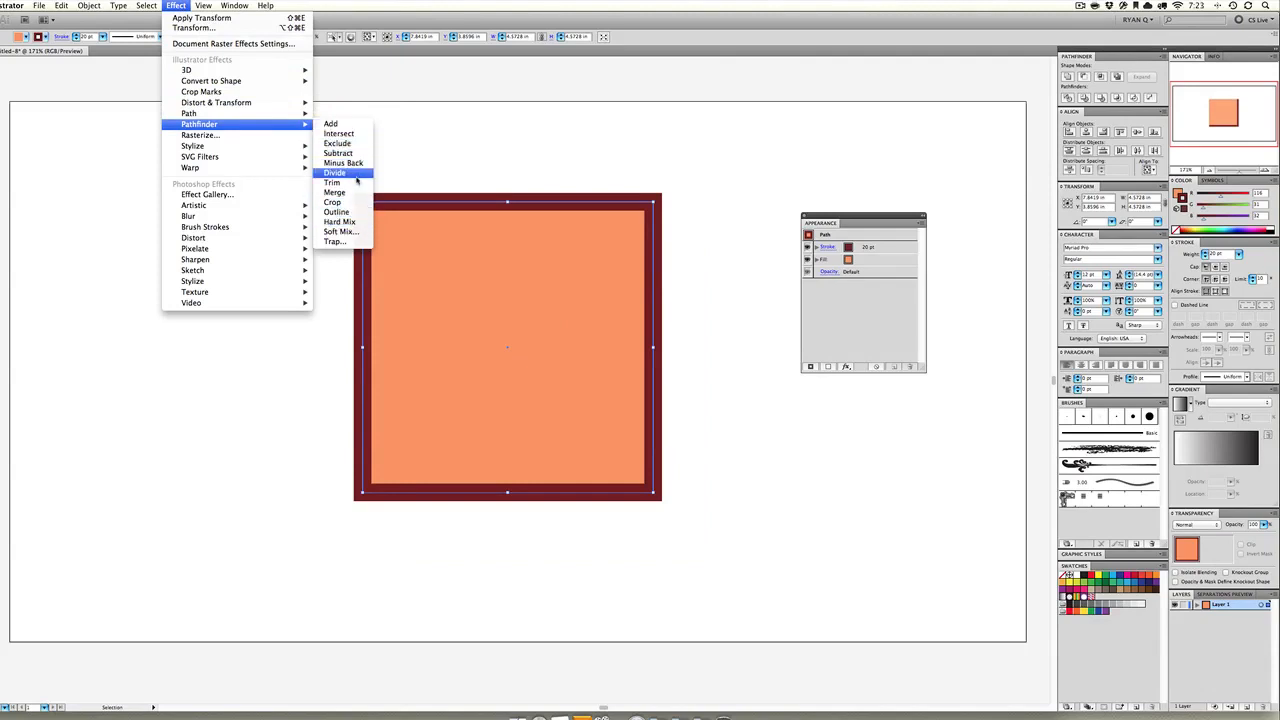
{"action": "mouse_move", "coordinate": [291, 150]}
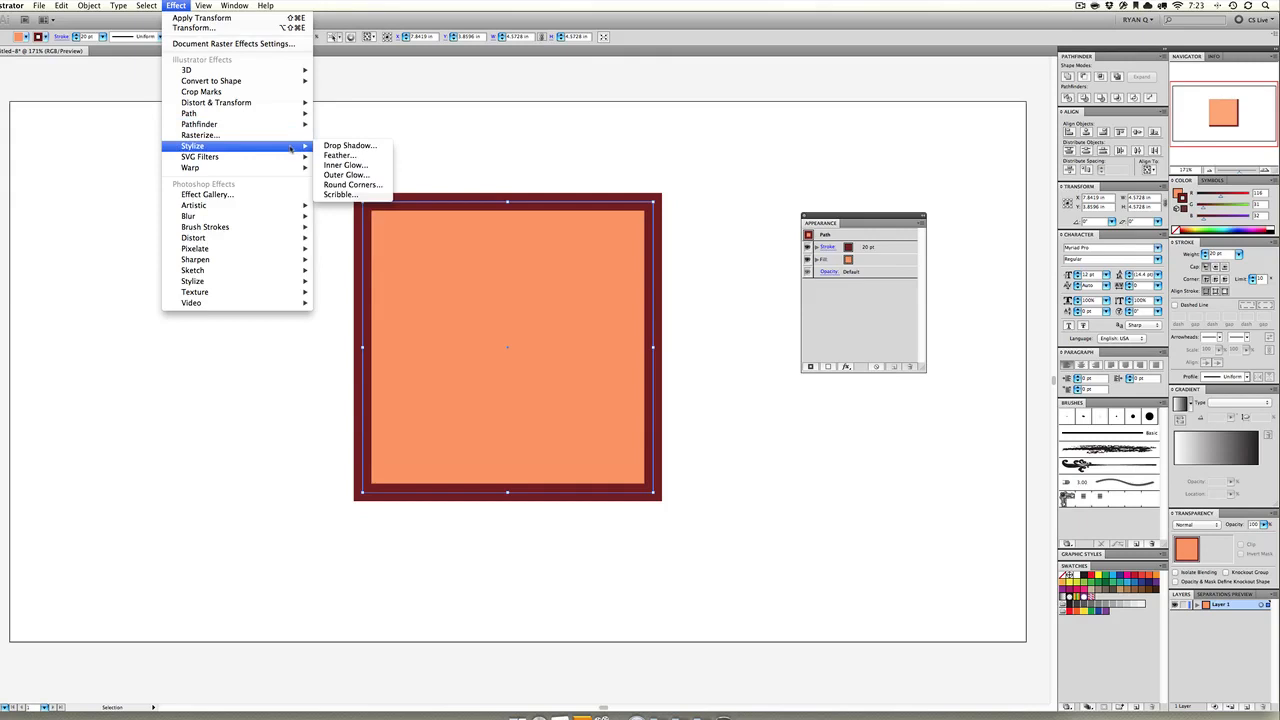
{"action": "left_click", "coordinate": [346, 146]}
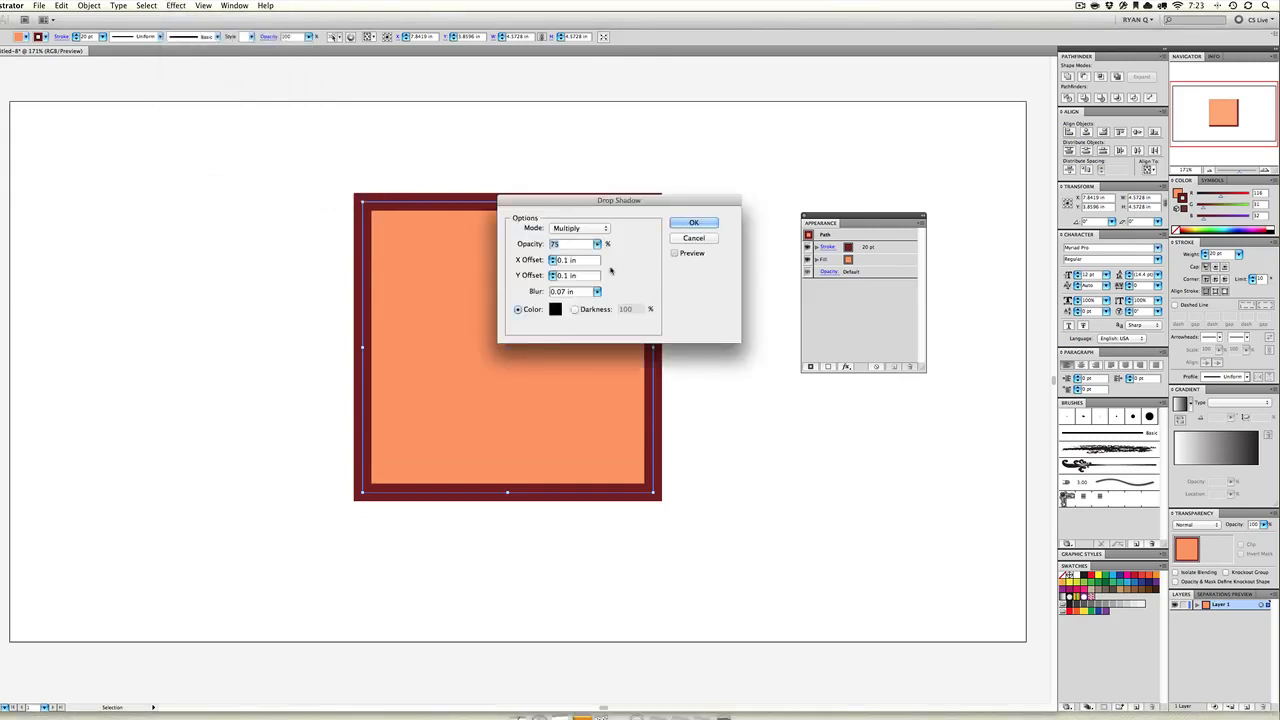
{"action": "left_click", "coordinate": [674, 253]}
{"action": "left_click_drag", "start_coordinate": [660, 203], "coordinate": [796, 77]}
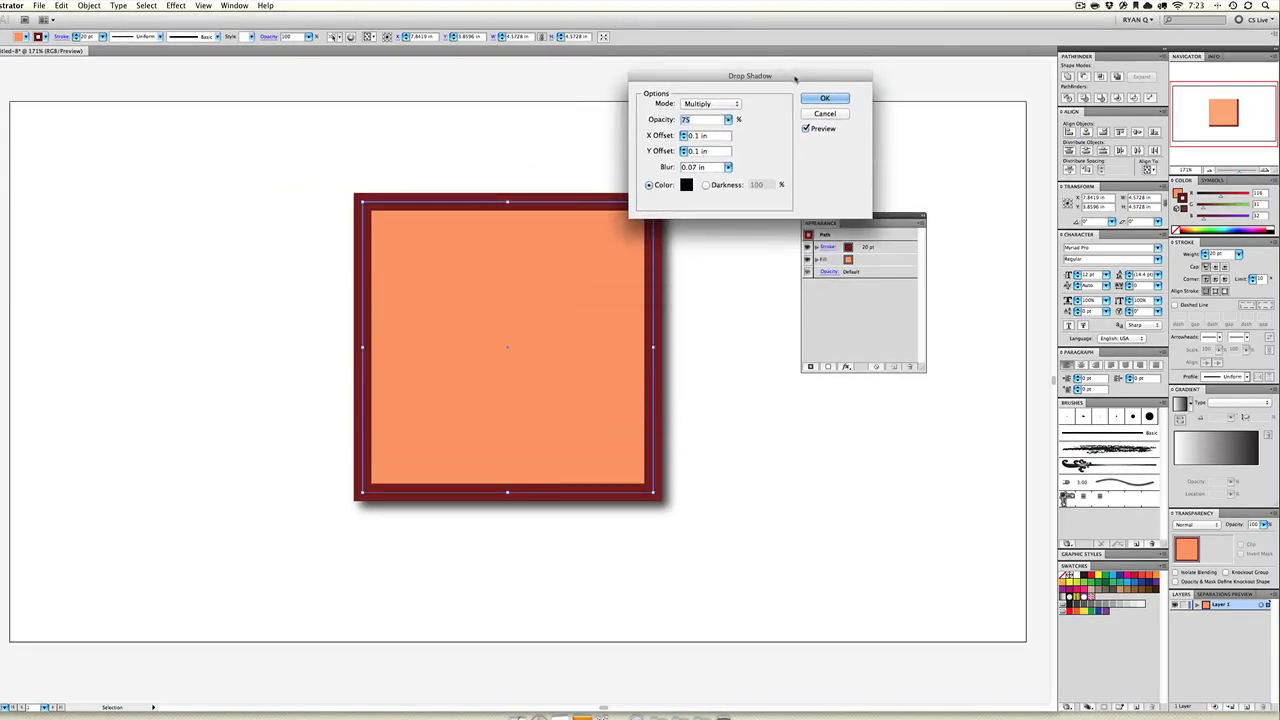
{"action": "left_click", "coordinate": [728, 167]}
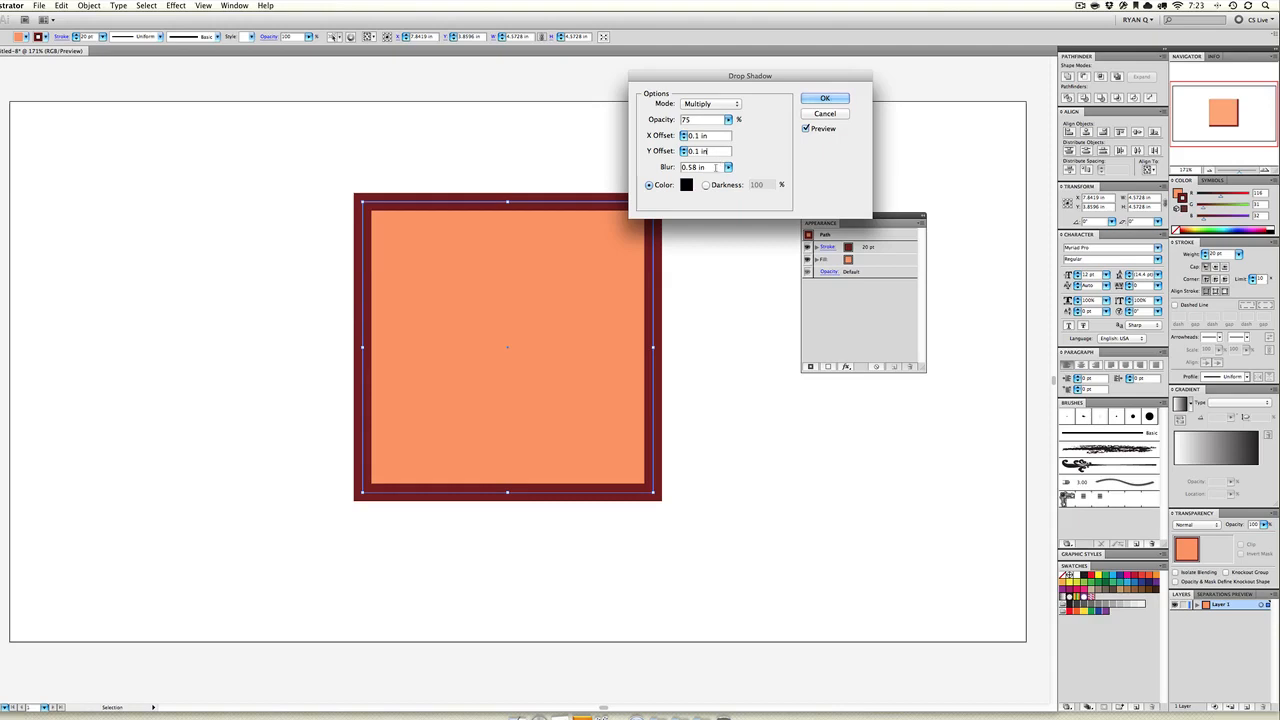
- Set the drop shadow's X offset to 0.25 in, Y offset to 0.38 in and blur to 0.25 in
{"action": "left_click", "coordinate": [713, 134]}
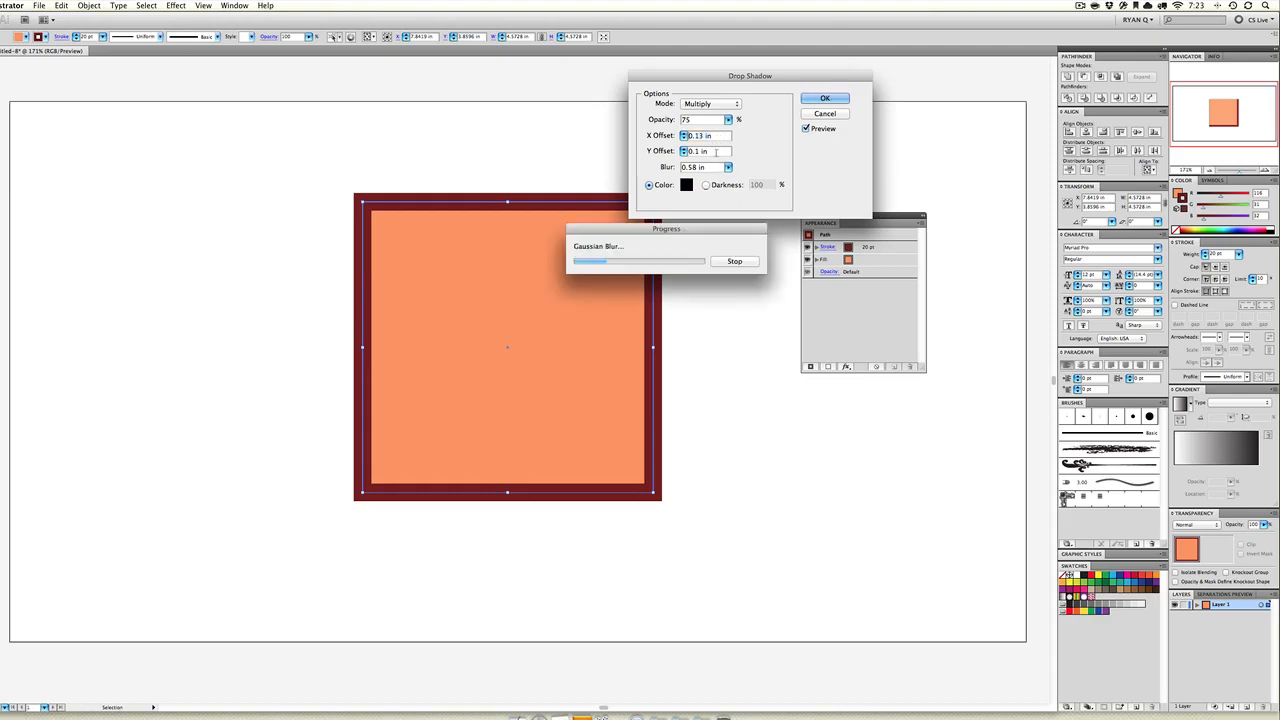
{"action": "key", "text": "Up"}
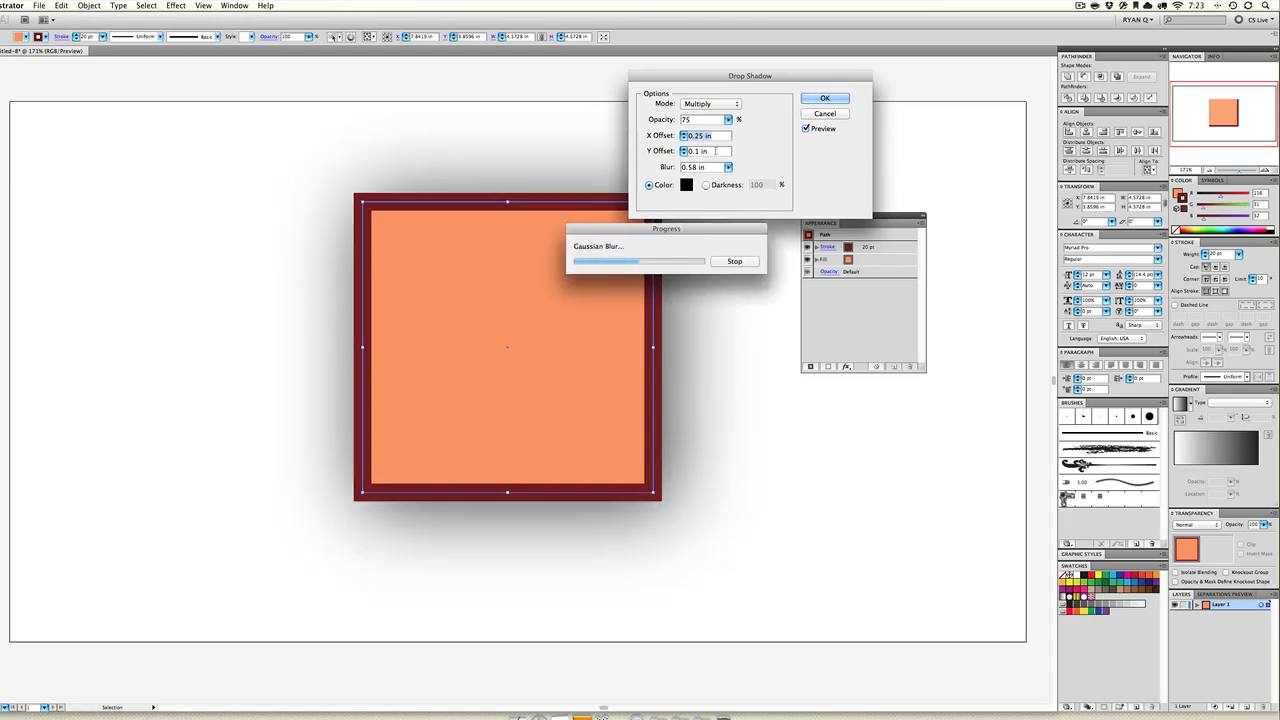
{"action": "left_click", "coordinate": [716, 151]}
{"action": "key", "text": "Up"}
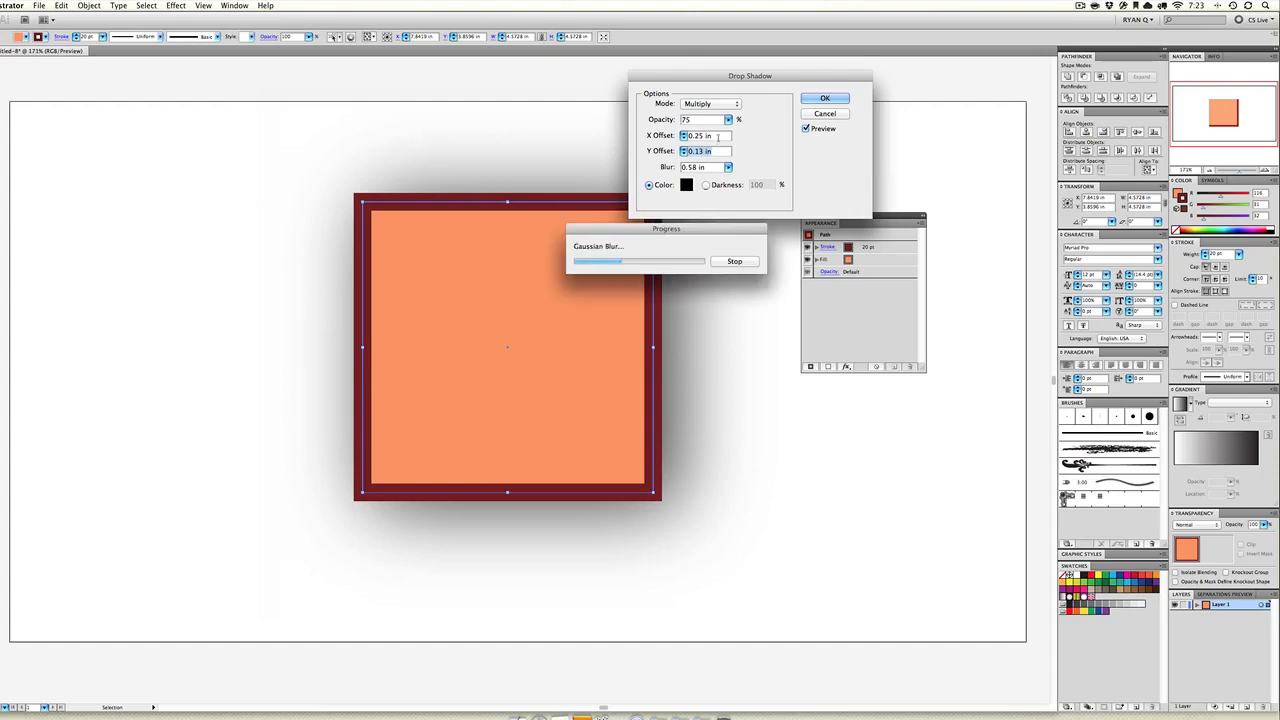
{"action": "type", "text": "0.25"}
{"action": "key", "text": "Up"}
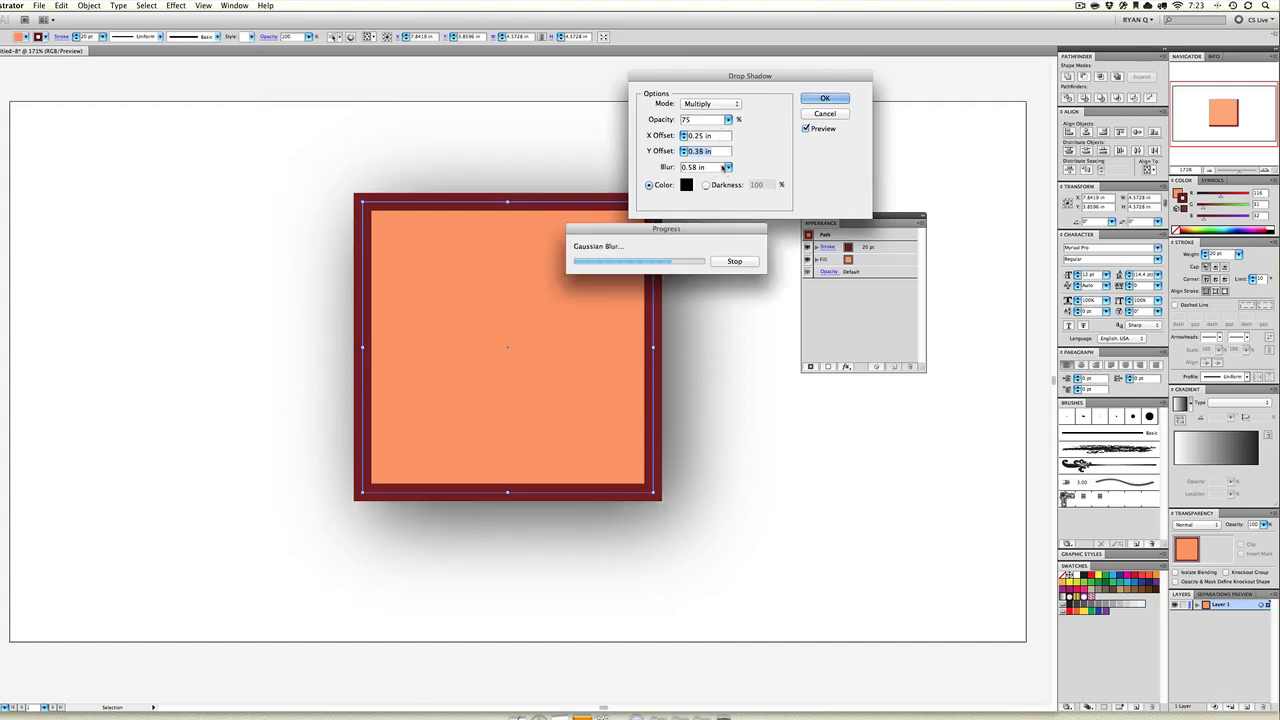
{"action": "key", "text": "Tab"}
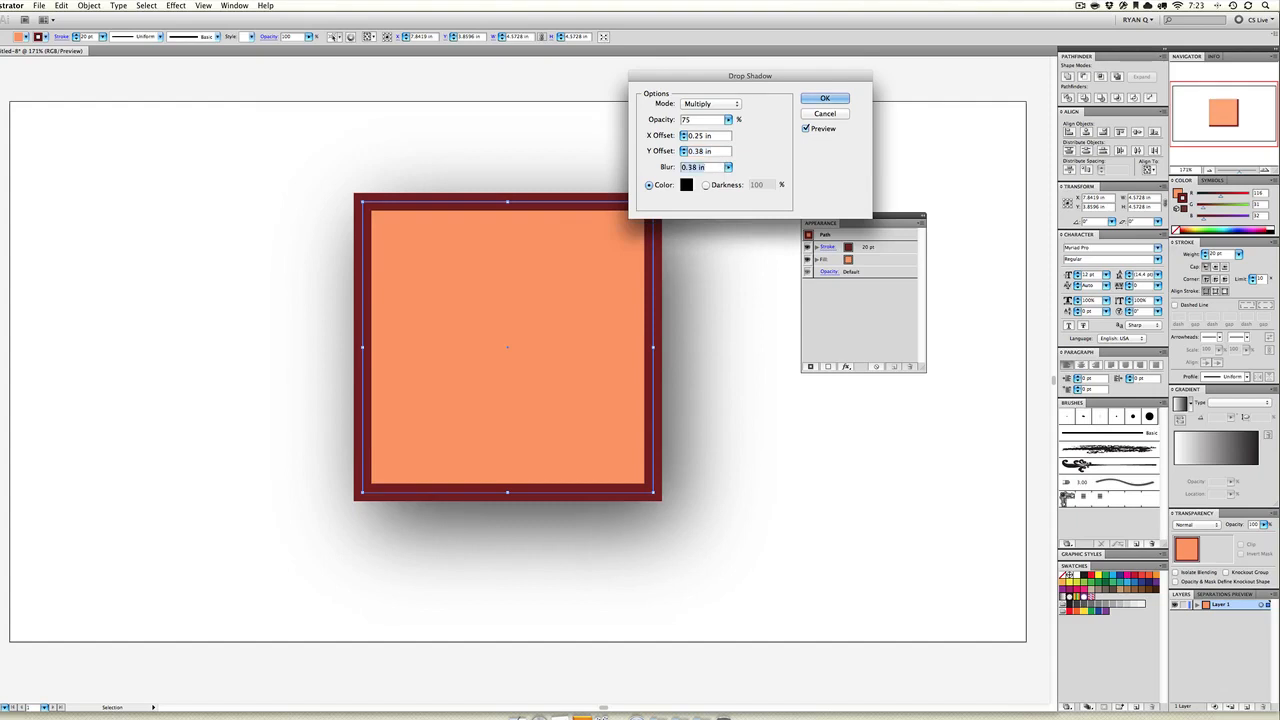
{"action": "key", "text": "Down"}
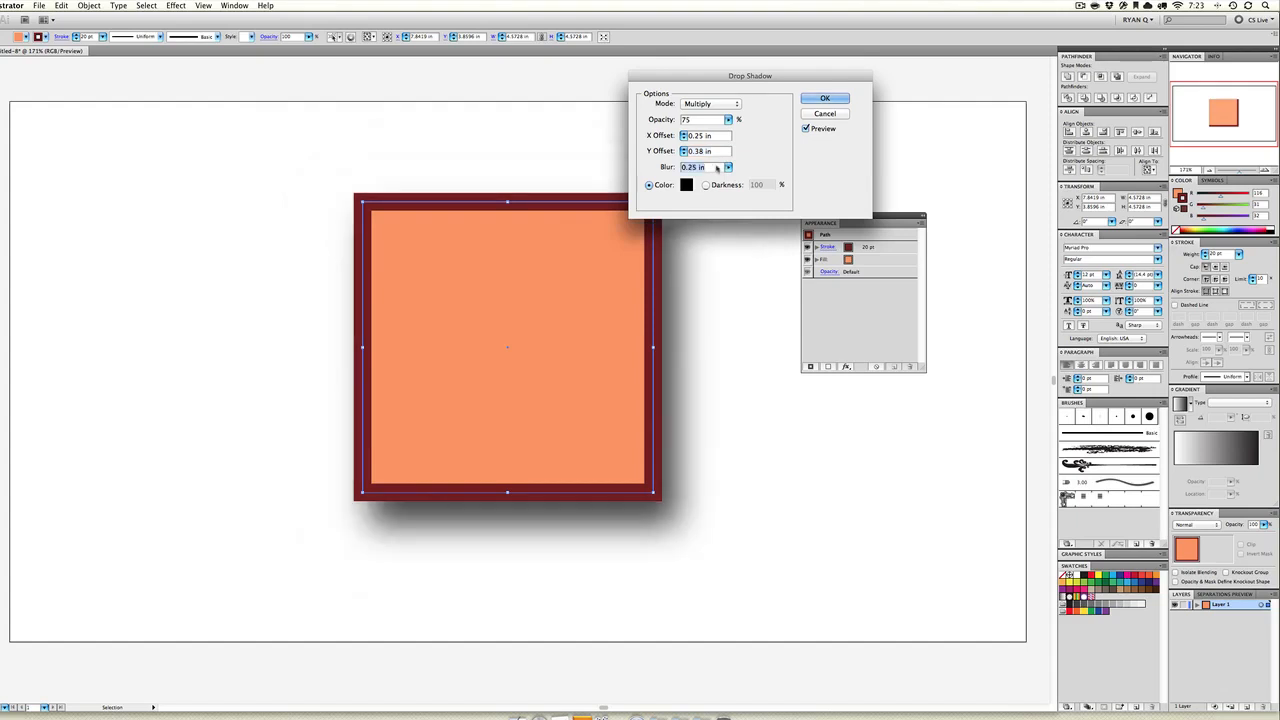
- Keep the shadow's Multiply mode, set its opacity to 29% and colour to red CC0000, apply it and deselect the square
{"action": "left_click", "coordinate": [736, 104]}
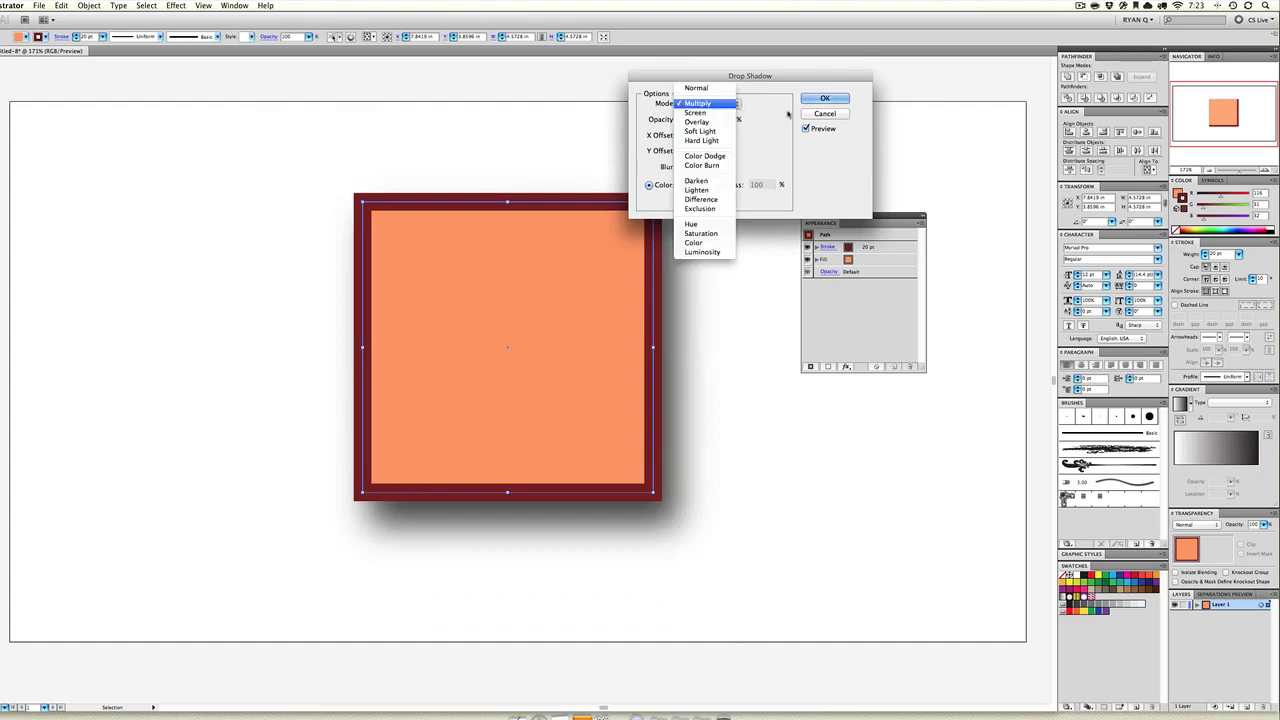
{"action": "left_click", "coordinate": [697, 103]}
{"action": "left_click_drag", "start_coordinate": [728, 119], "coordinate": [689, 132]}
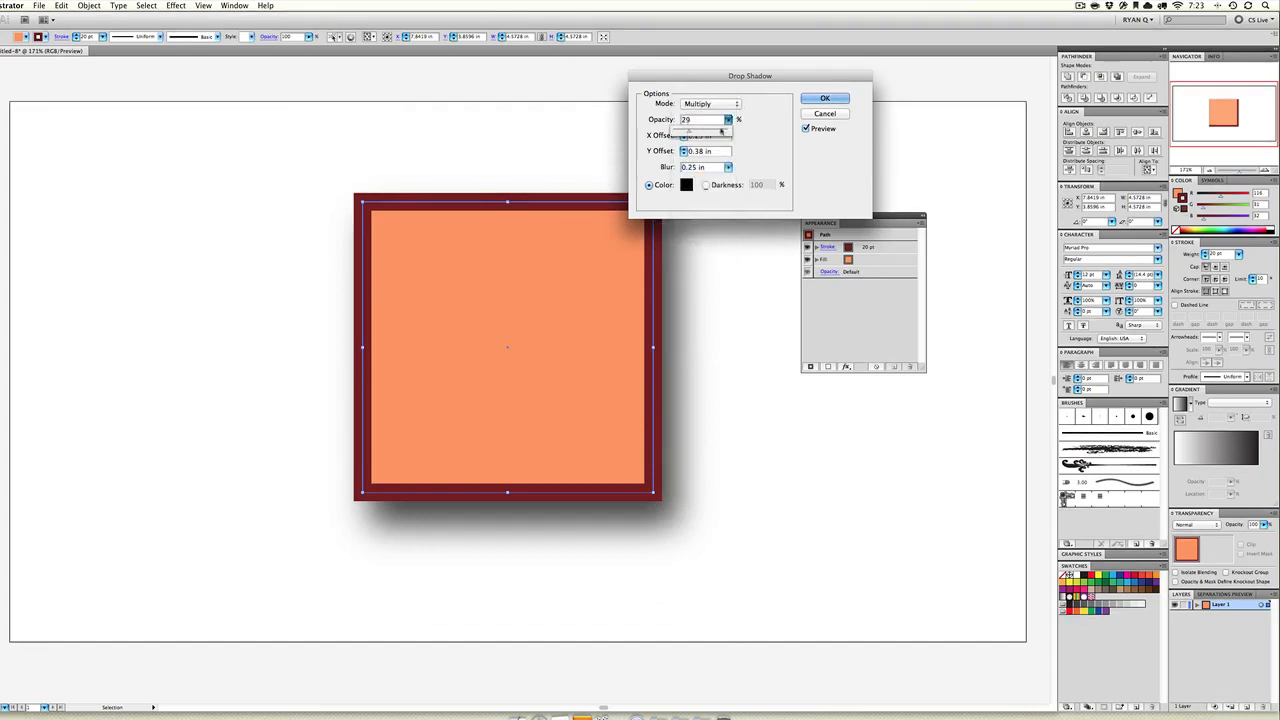
{"action": "left_click", "coordinate": [686, 185]}
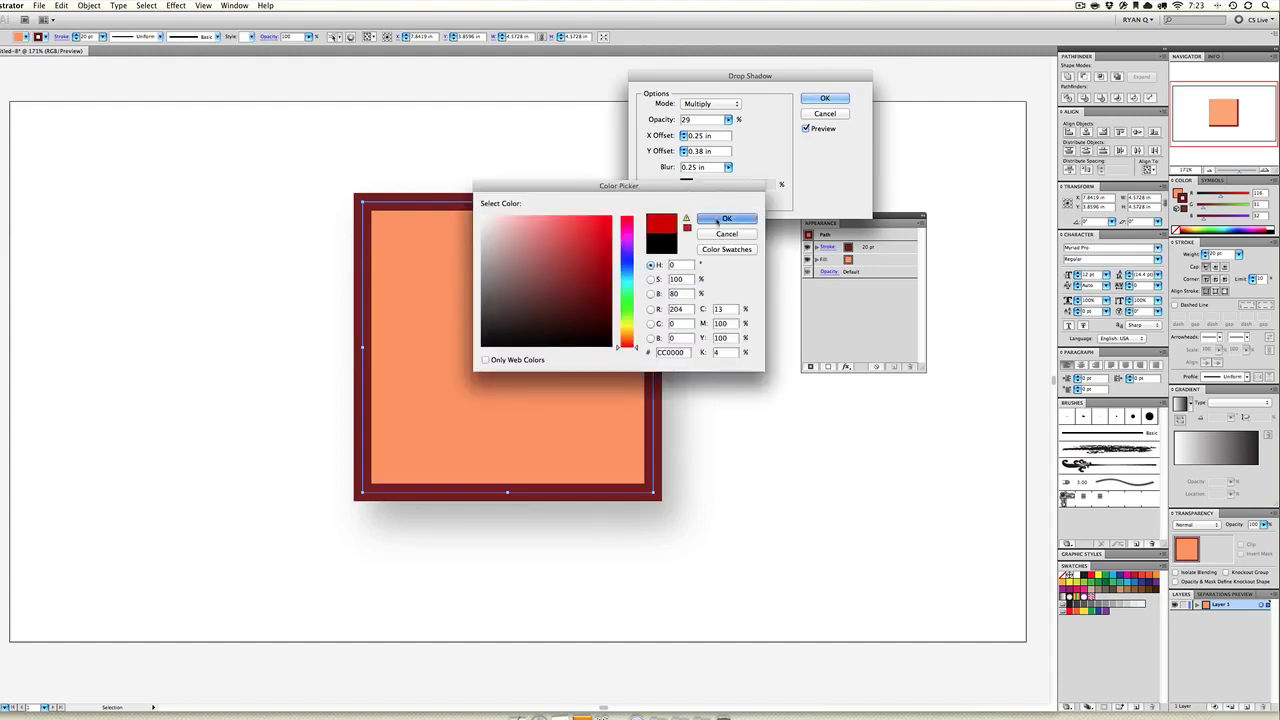
{"action": "left_click", "coordinate": [727, 218]}
{"action": "left_click", "coordinate": [826, 98]}
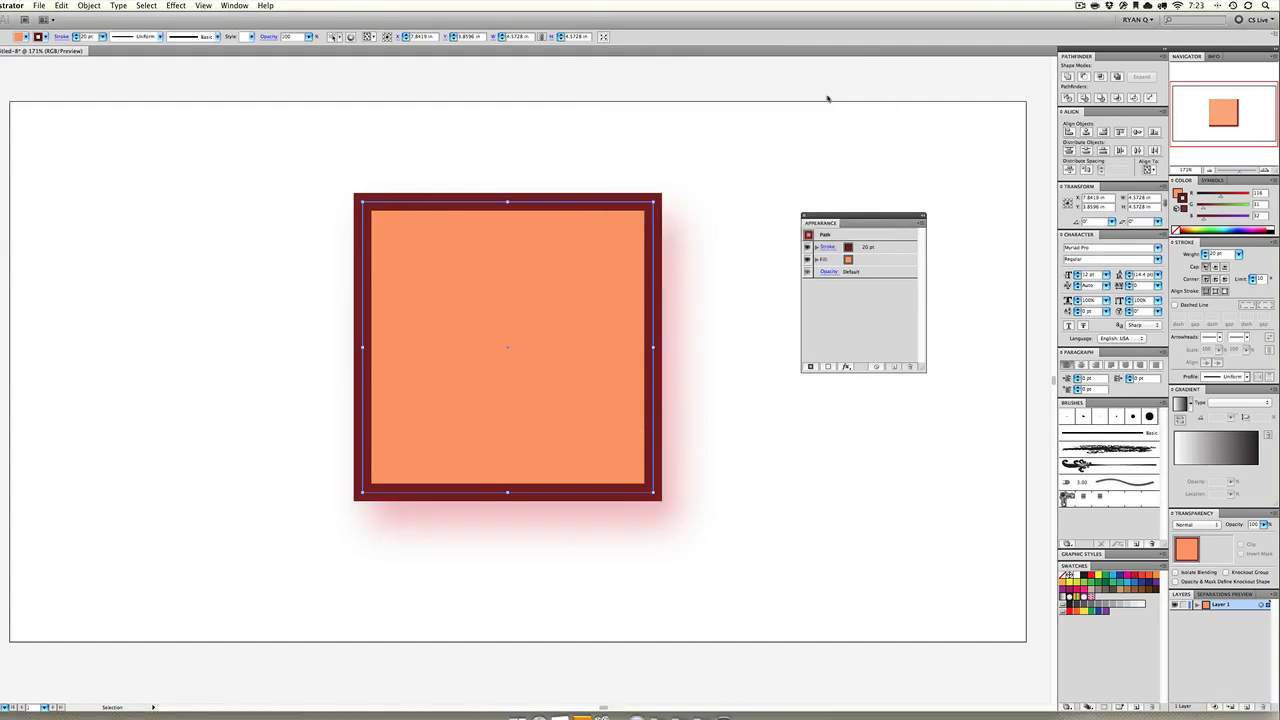
{"action": "left_click", "coordinate": [665, 302]}
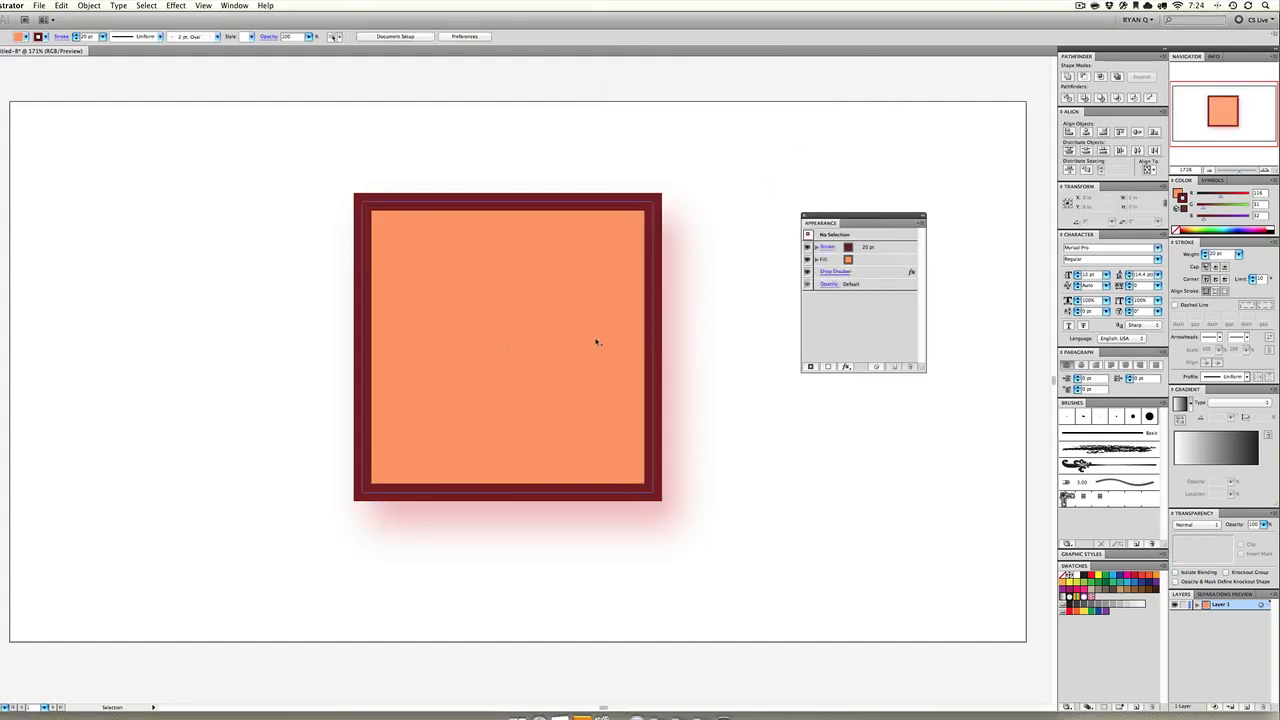
- Duplicate the shadowed square to the lower right behind the original, and stack two more copies toward the upper left
{"action": "left_click_drag", "start_coordinate": [594, 343], "coordinate": [707, 428]}
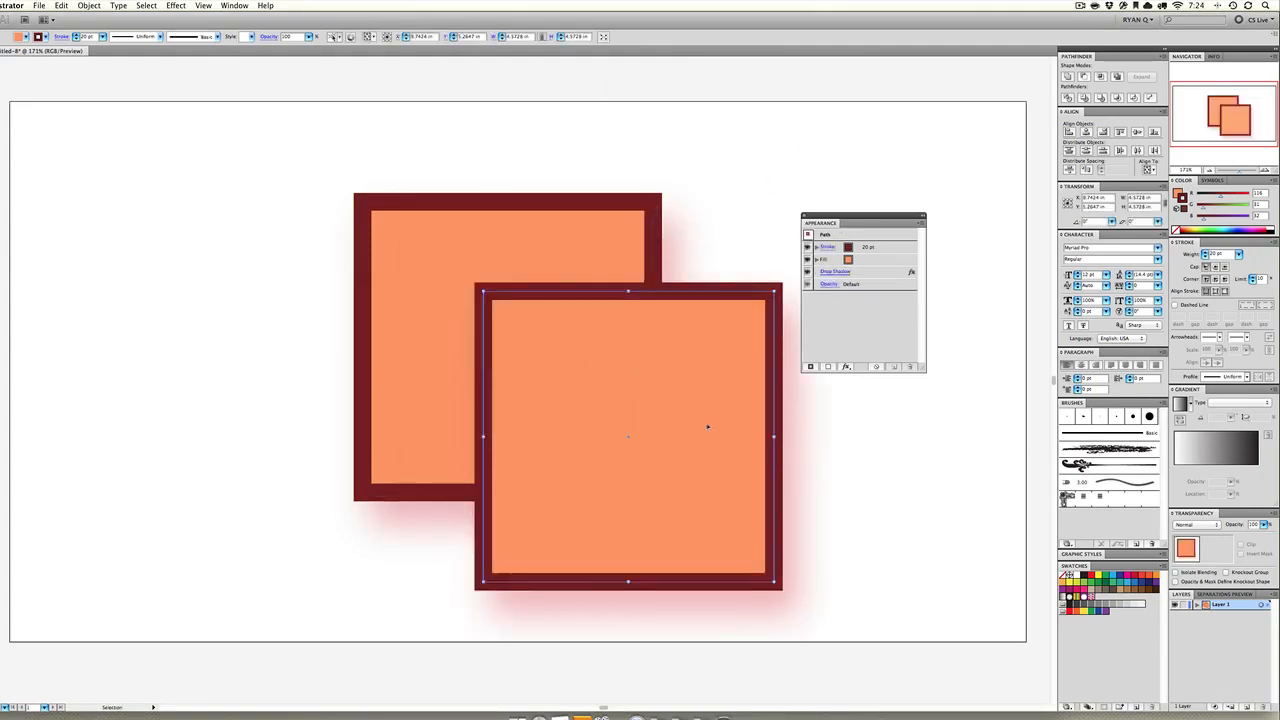
{"action": "key", "text": "super+bracketleft"}
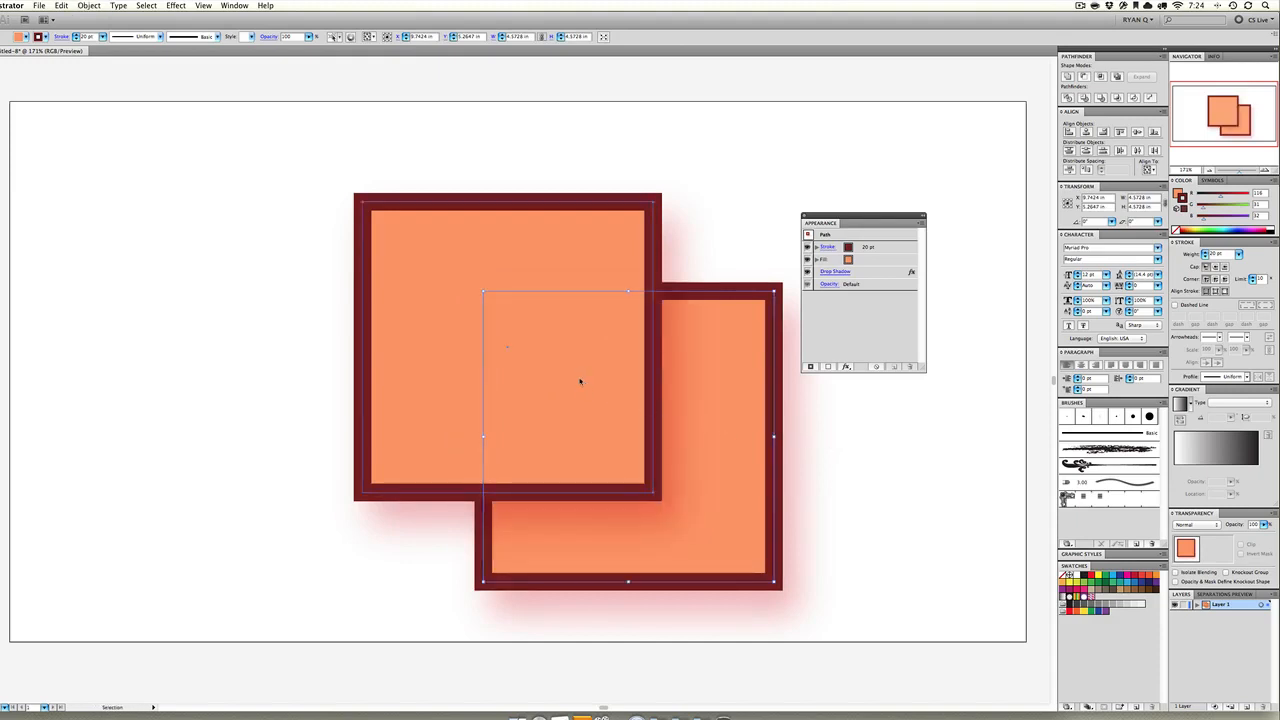
{"action": "left_click_drag", "start_coordinate": [597, 391], "coordinate": [434, 287]}
{"action": "left_click", "coordinate": [727, 206]}
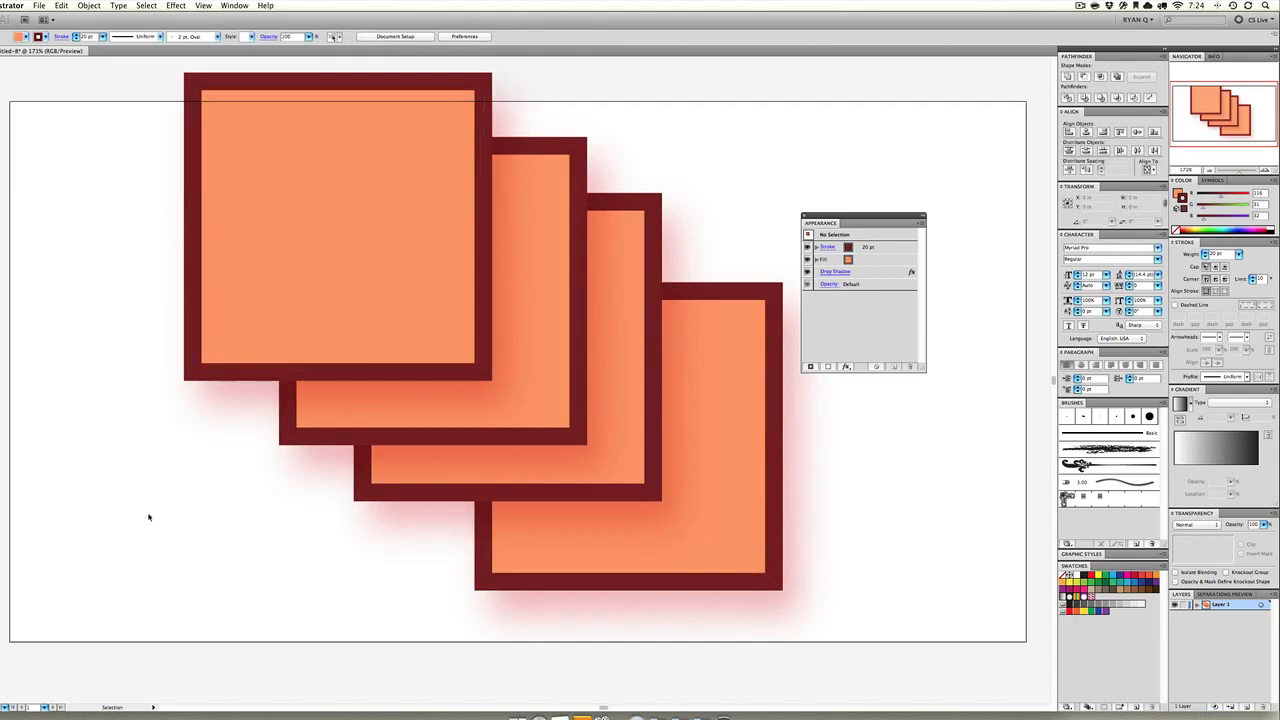
- Delete the three squares behind the front copy and move the remaining square near the artboard's centre
{"action": "left_click_drag", "start_coordinate": [165, 540], "coordinate": [700, 425]}
{"action": "key", "text": "Delete"}
{"action": "left_click_drag", "start_coordinate": [404, 285], "coordinate": [612, 431]}
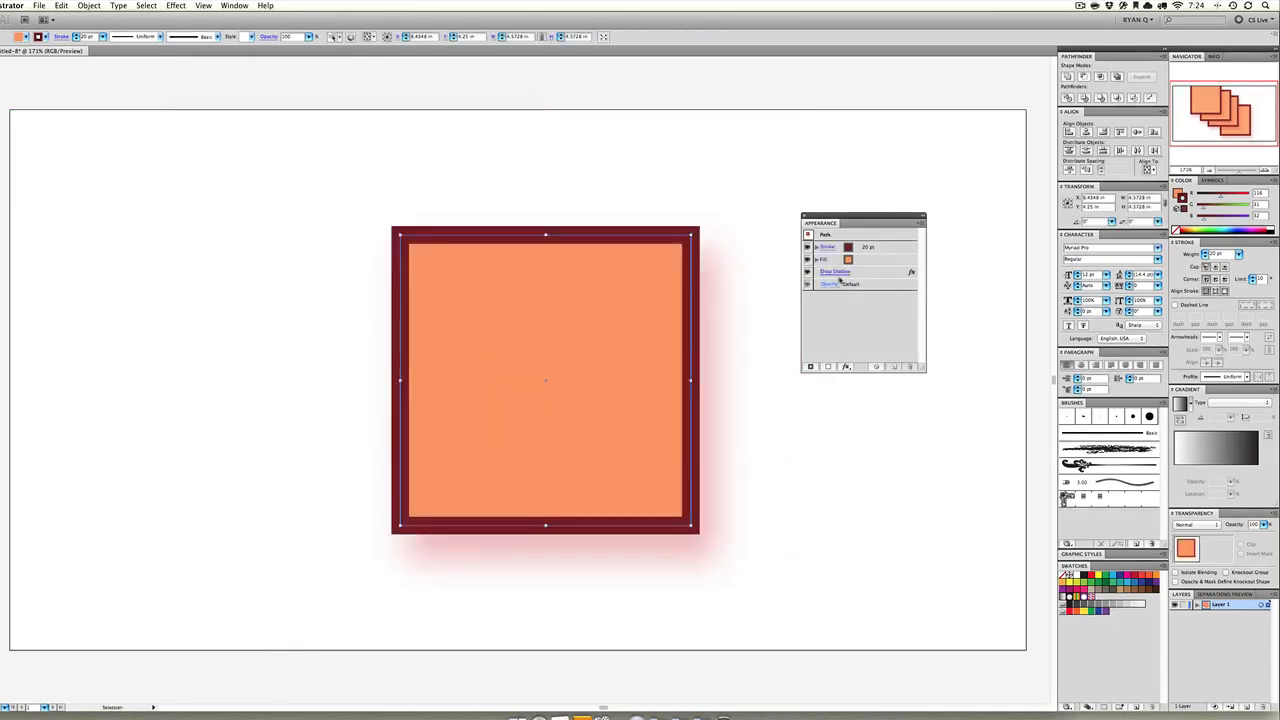
- Remove the Drop Shadow effect from the square's appearance, keeping the square itself
{"action": "left_click", "coordinate": [868, 273]}
{"action": "key", "text": "Delete"}
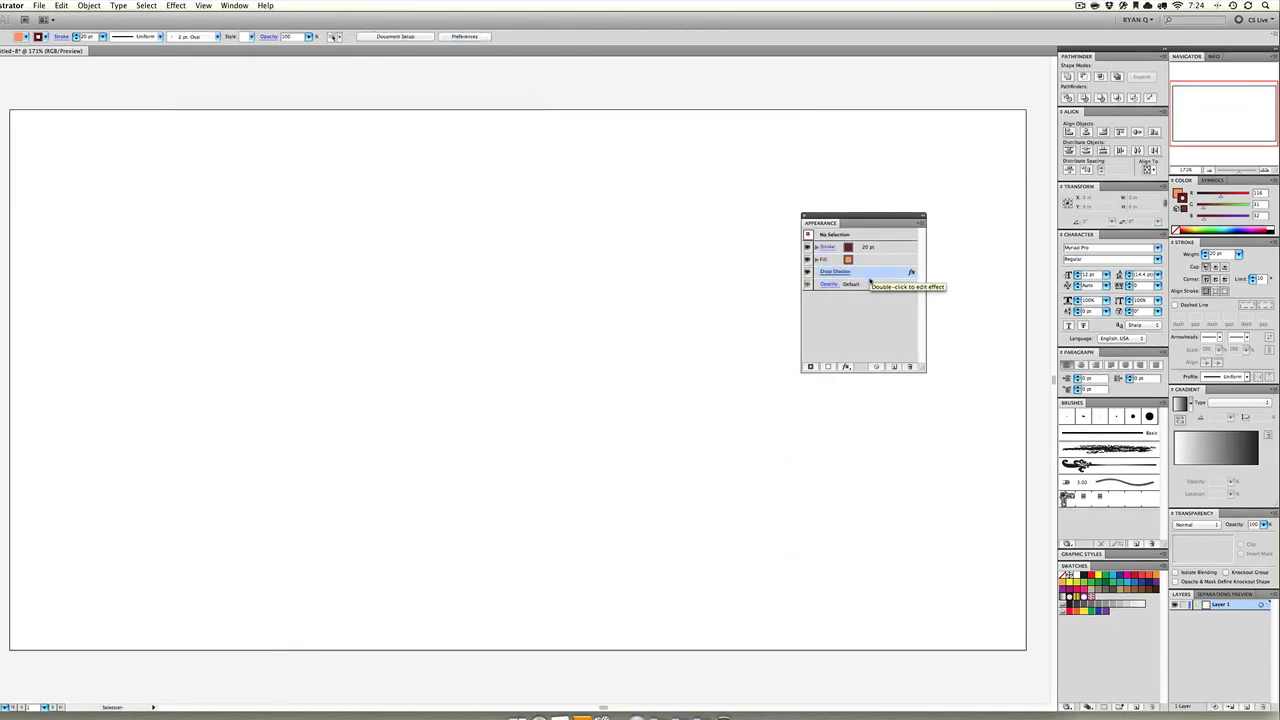
{"action": "key", "text": "super+z"}
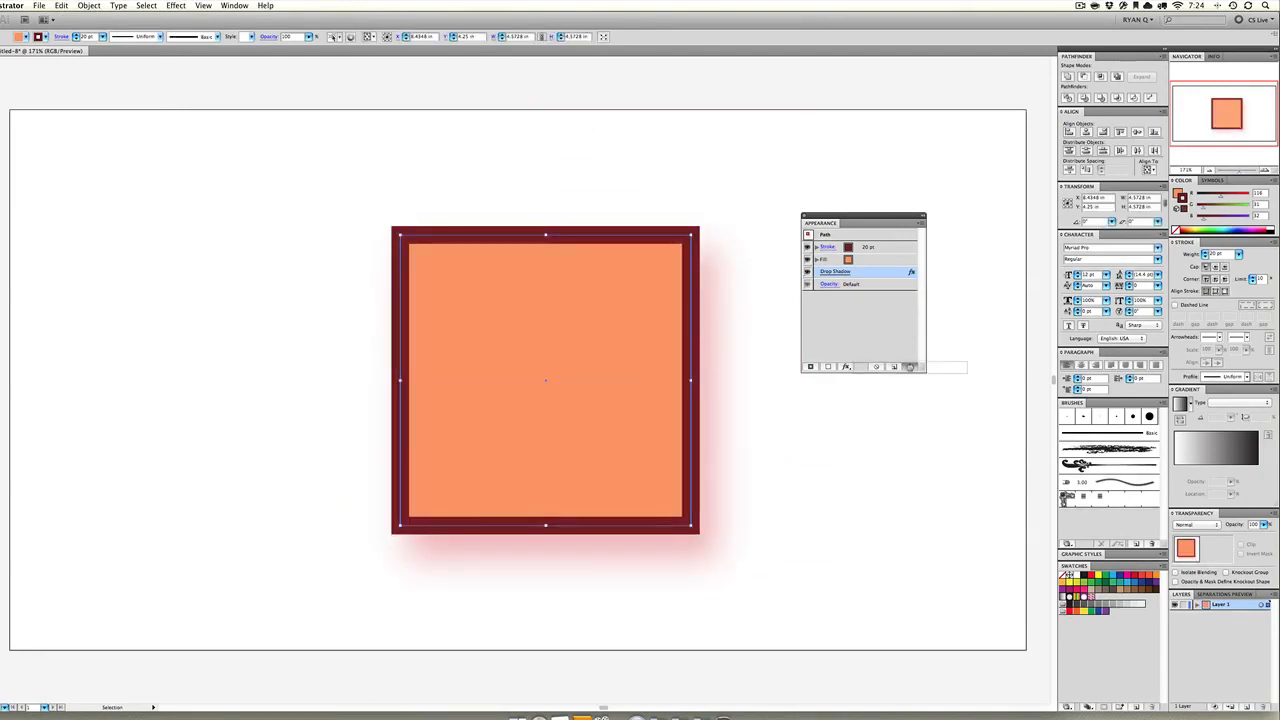
{"action": "left_click", "coordinate": [909, 367]}
{"action": "left_click", "coordinate": [196, 5]}
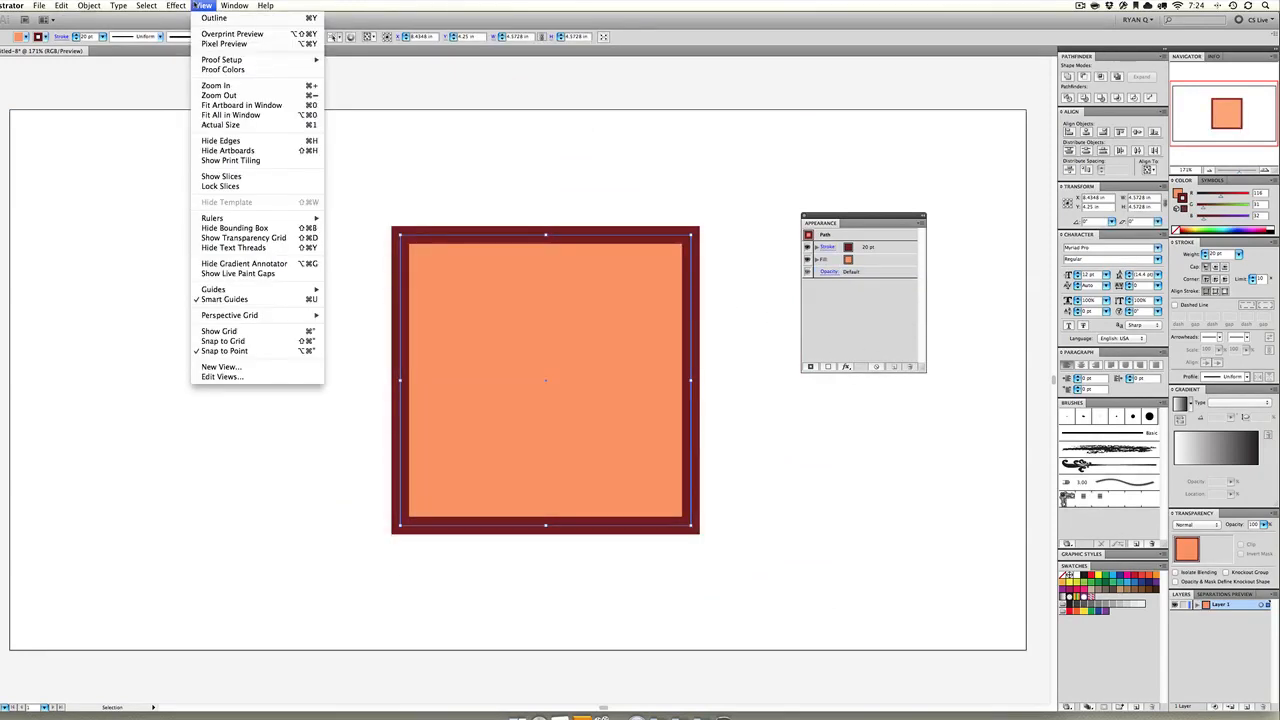
{"action": "mouse_move", "coordinate": [175, 5]}
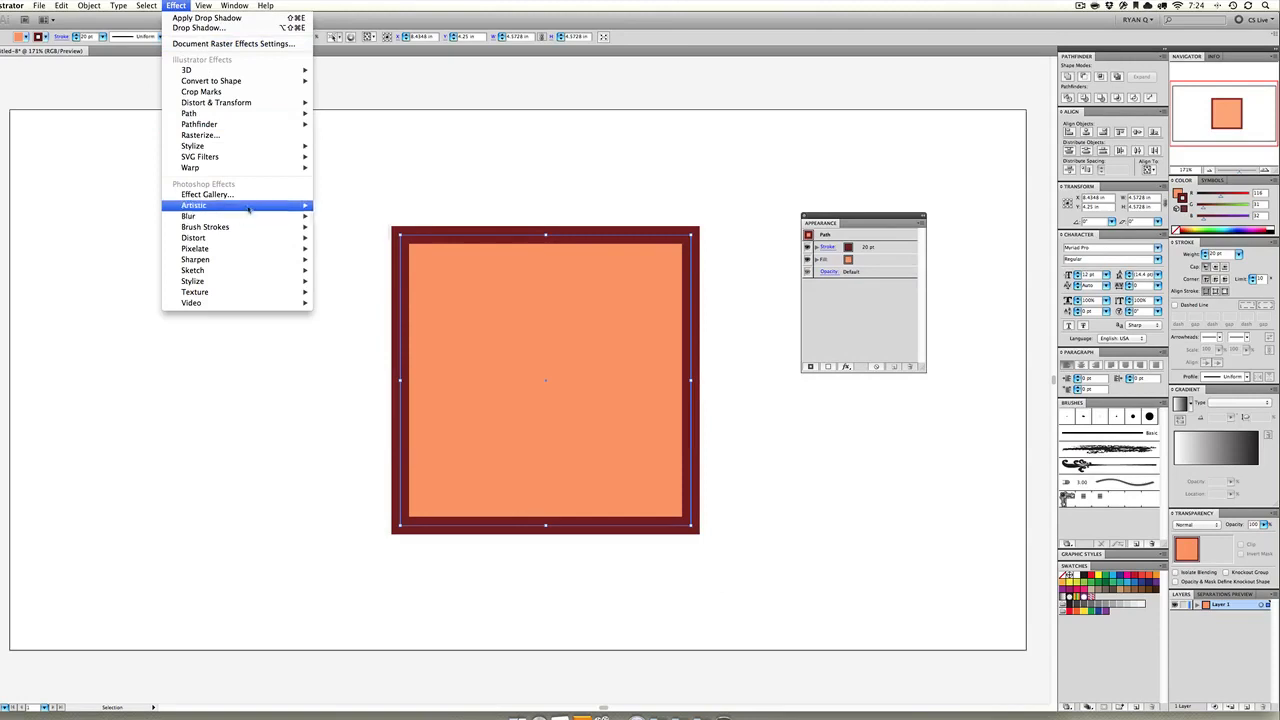
{"action": "mouse_move", "coordinate": [258, 149]}
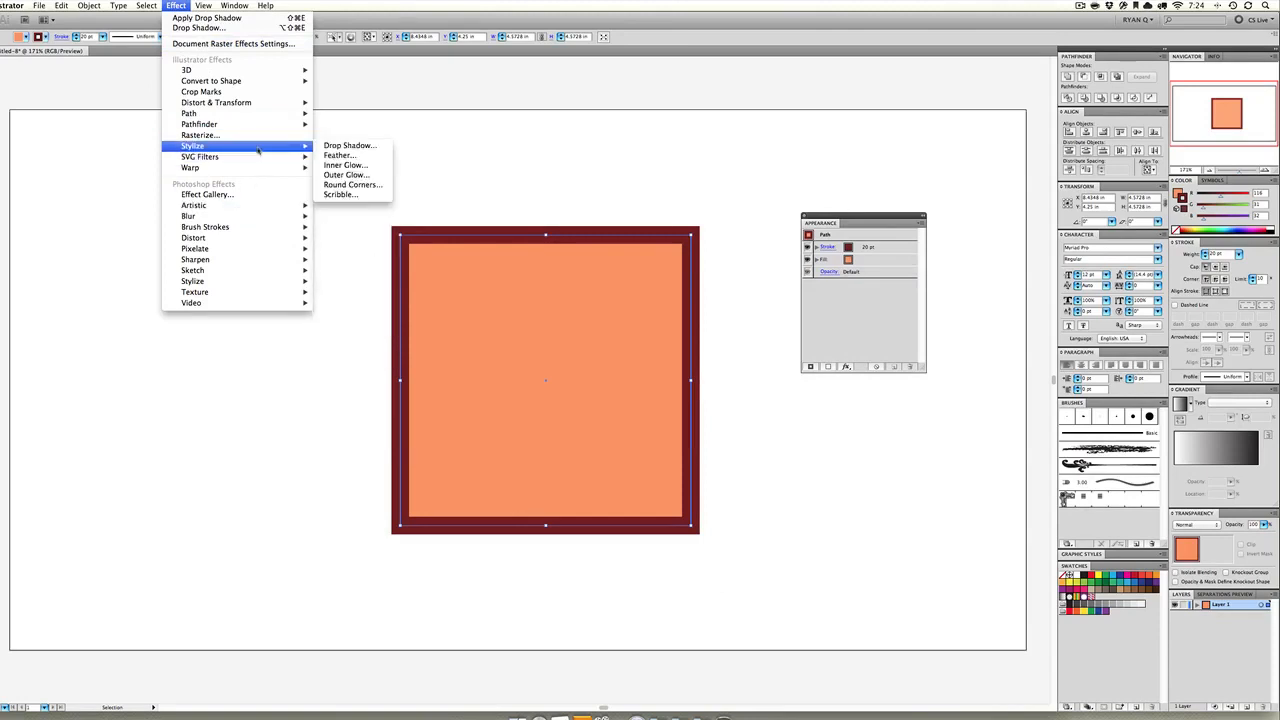
{"action": "left_click", "coordinate": [352, 185]}
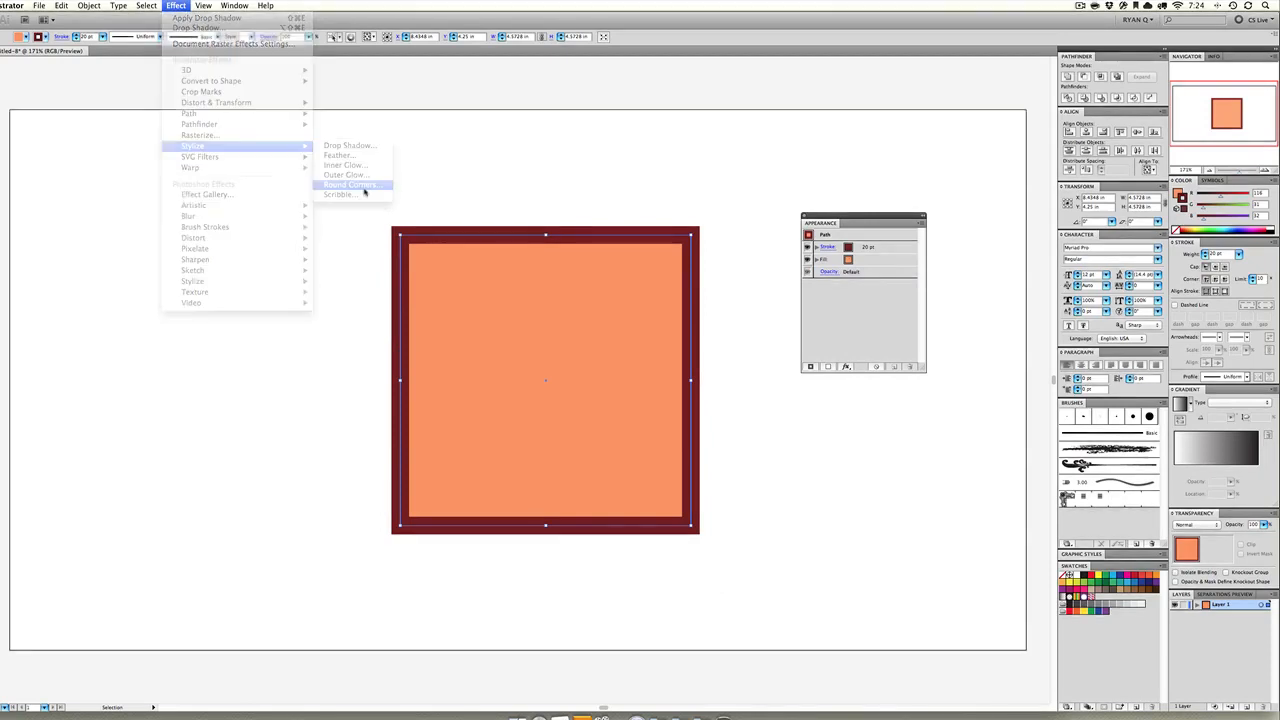
{"action": "left_click", "coordinate": [654, 266]}
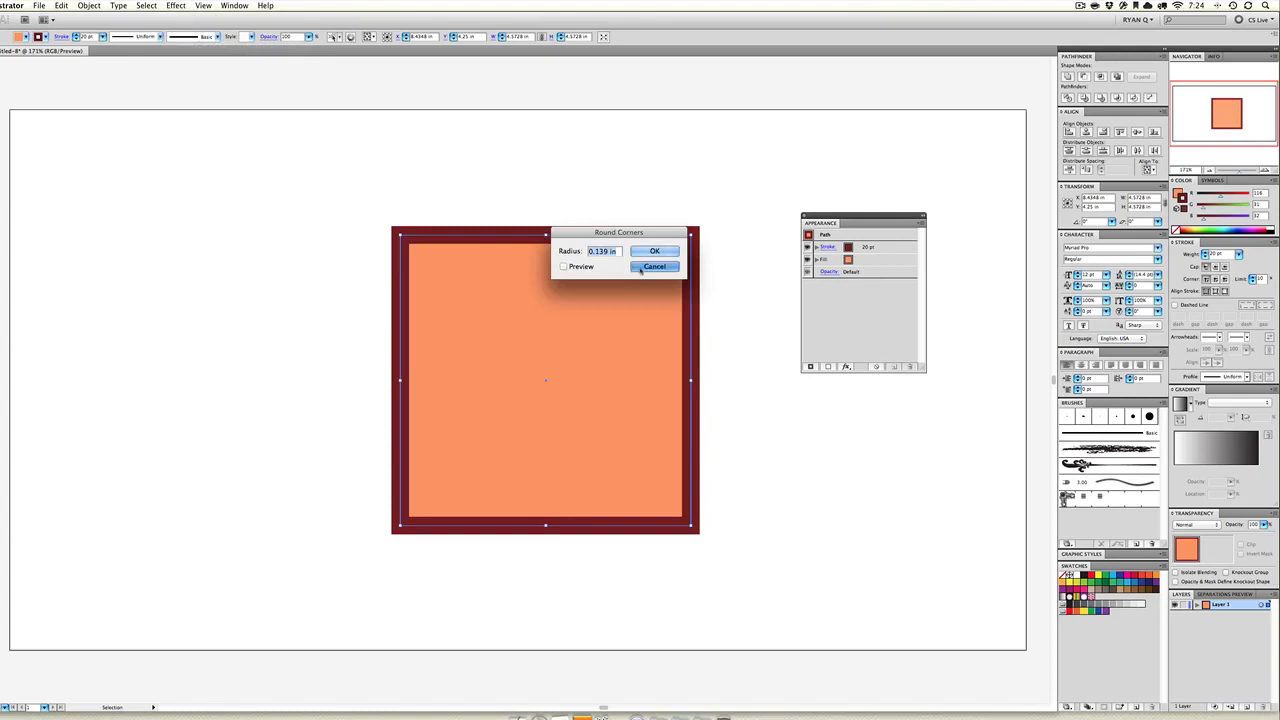
- Draw a rounded rectangle about 1.62 in tall near the artboard's upper-left corner and stretch it rightward to about 5.34 in wide
{"action": "left_click_drag", "start_coordinate": [4, 146], "coordinate": [182, 283]}
{"action": "key", "text": "v"}
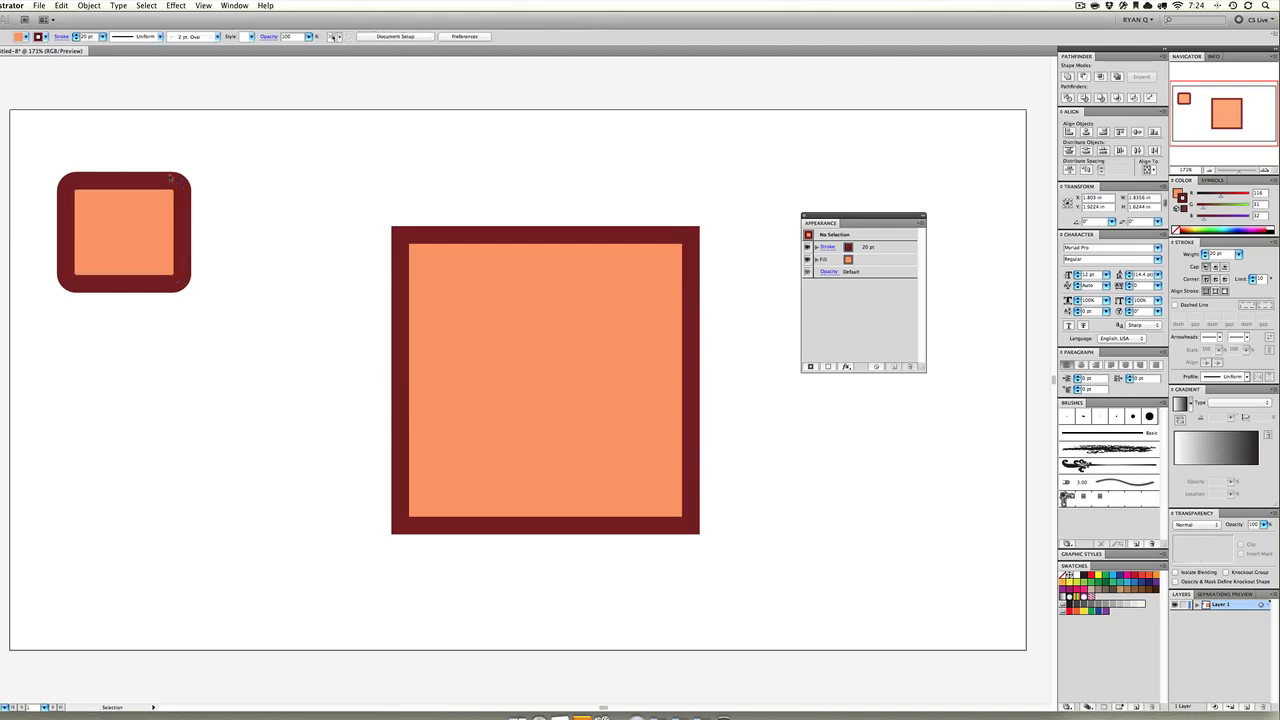
{"action": "left_click", "coordinate": [183, 231]}
{"action": "left_click_drag", "start_coordinate": [183, 231], "coordinate": [405, 231]}
{"action": "left_click", "coordinate": [440, 166]}
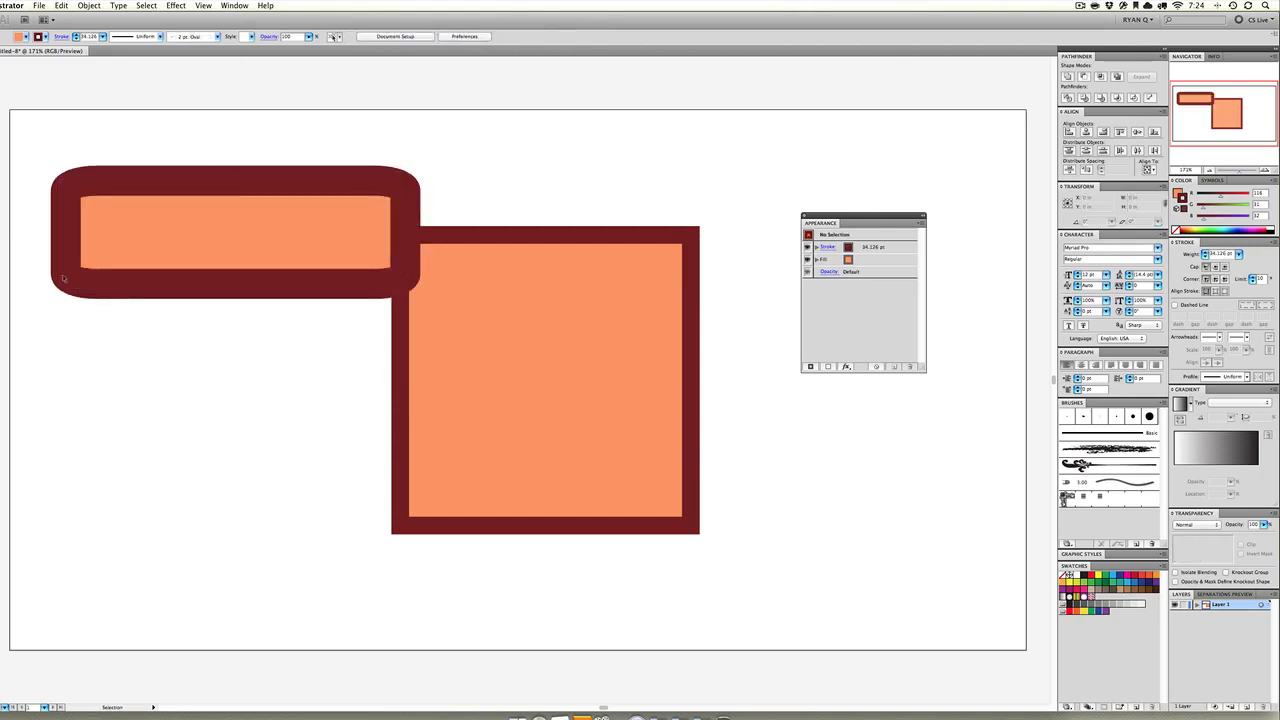
- Delete the stretched rounded rectangle overlapping the orange square
{"action": "left_click", "coordinate": [254, 240]}
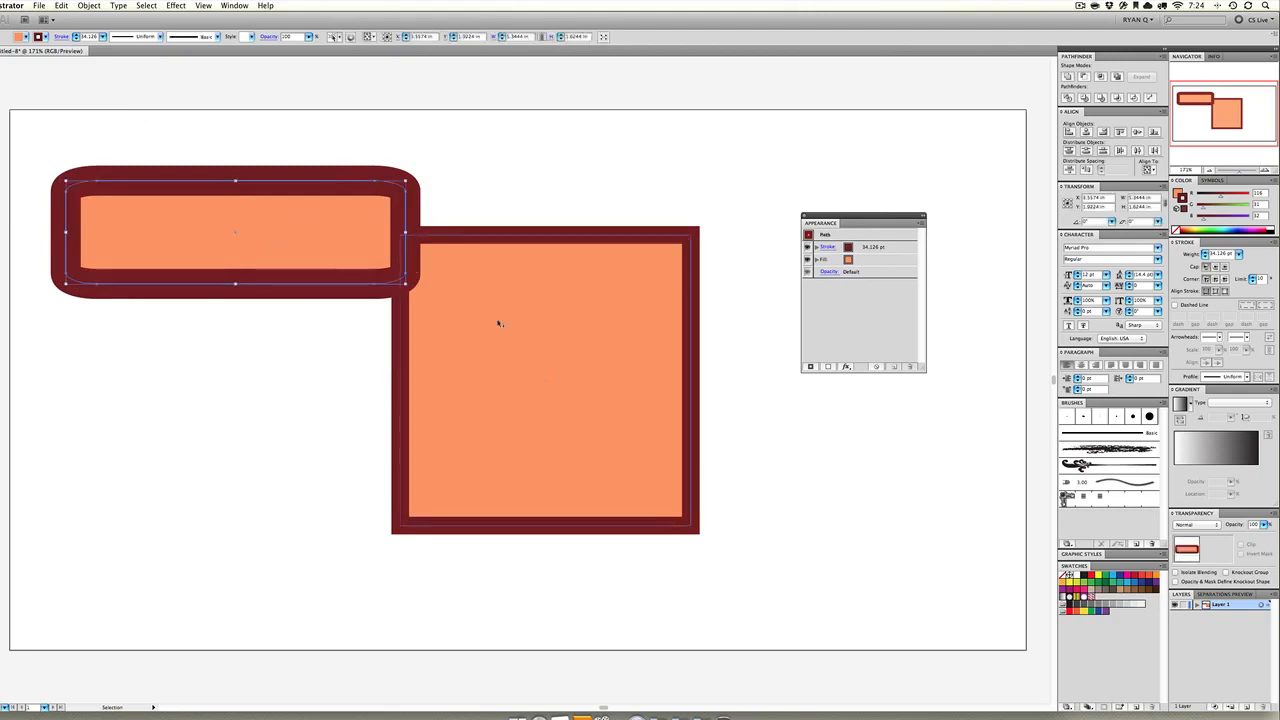
{"action": "key", "text": "Delete"}
- Apply a Round Corners effect with a 0.25 in radius to the orange square, with the preview on
{"action": "left_click", "coordinate": [500, 321]}
{"action": "left_click", "coordinate": [176, 5]}
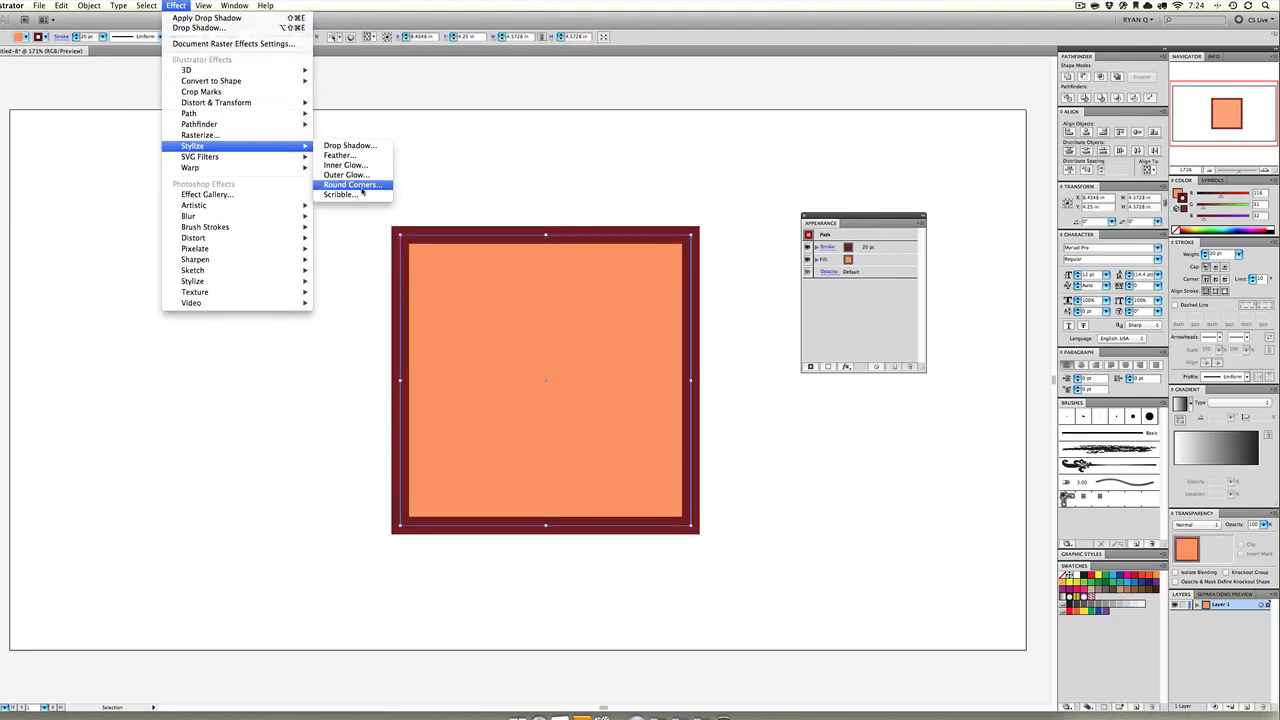
{"action": "left_click", "coordinate": [352, 185]}
{"action": "left_click", "coordinate": [580, 267]}
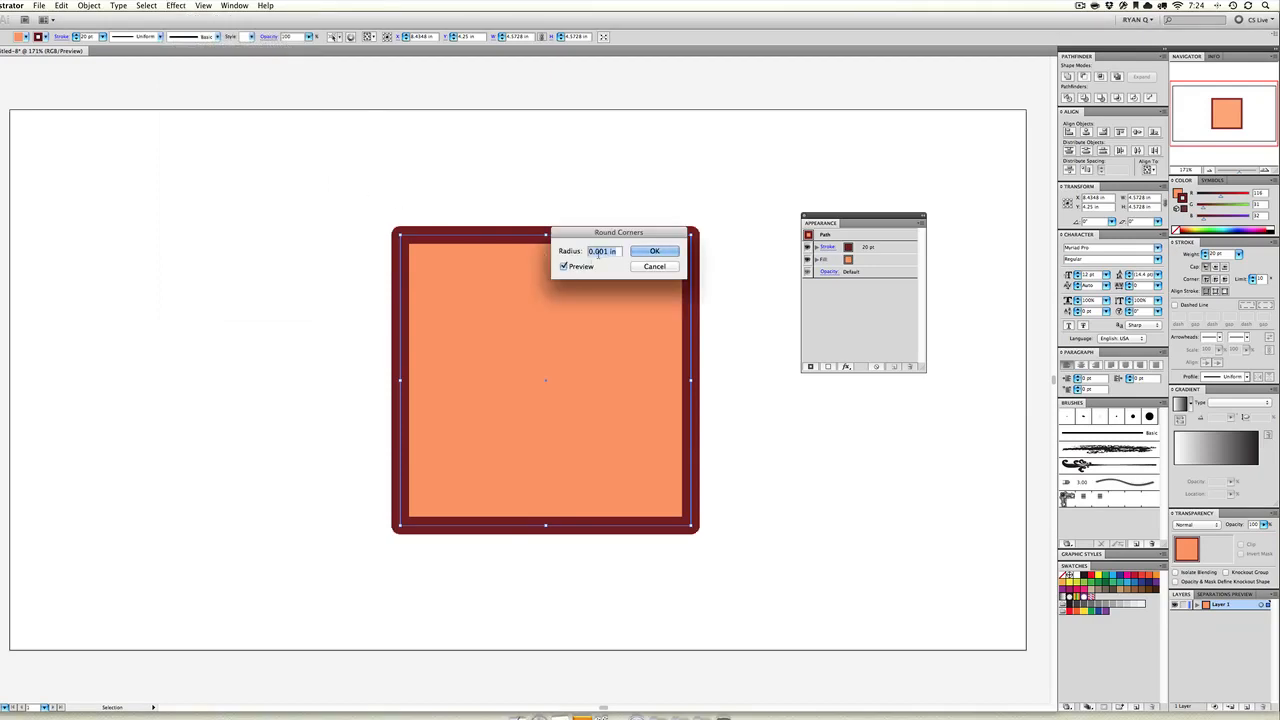
{"action": "type", "text": ".25"}
{"action": "key", "text": "Tab"}
{"action": "key", "text": "Return"}
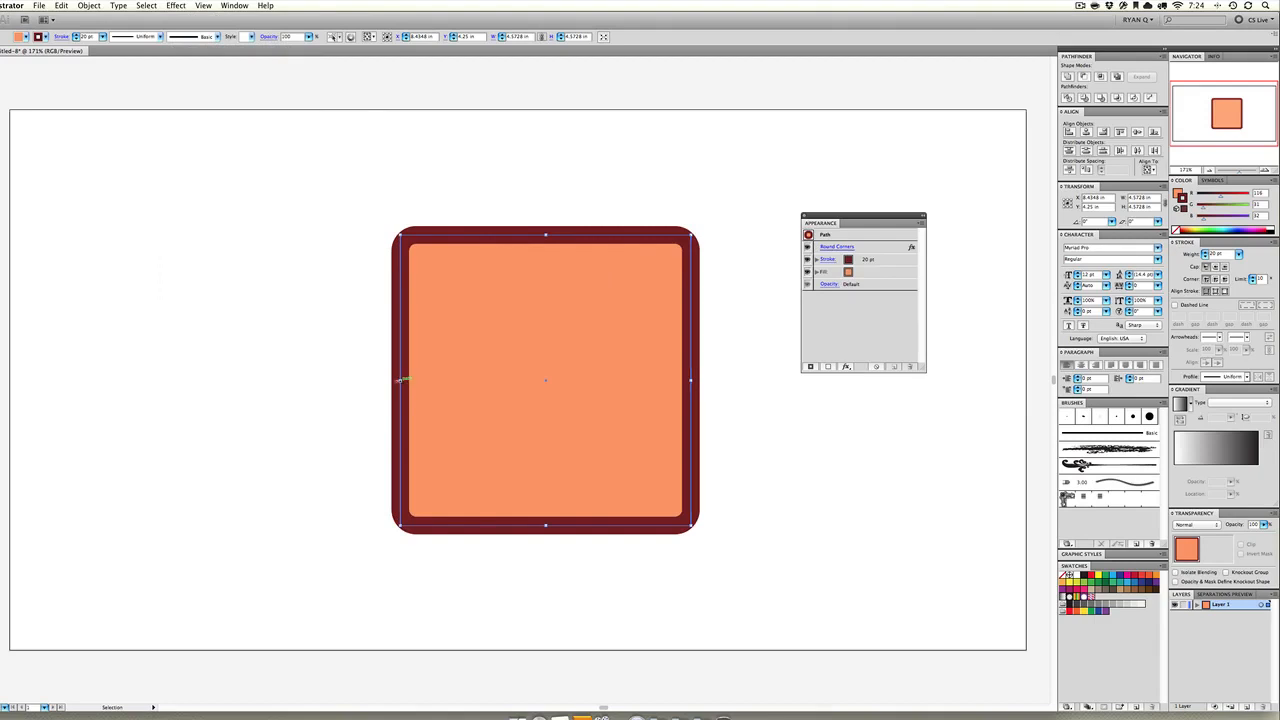
- Stretch the rounded square leftward into a wide rectangle and squash it from above into a thin bar
{"action": "left_click_drag", "start_coordinate": [404, 383], "coordinate": [92, 383]}
{"action": "left_click", "coordinate": [220, 214]}
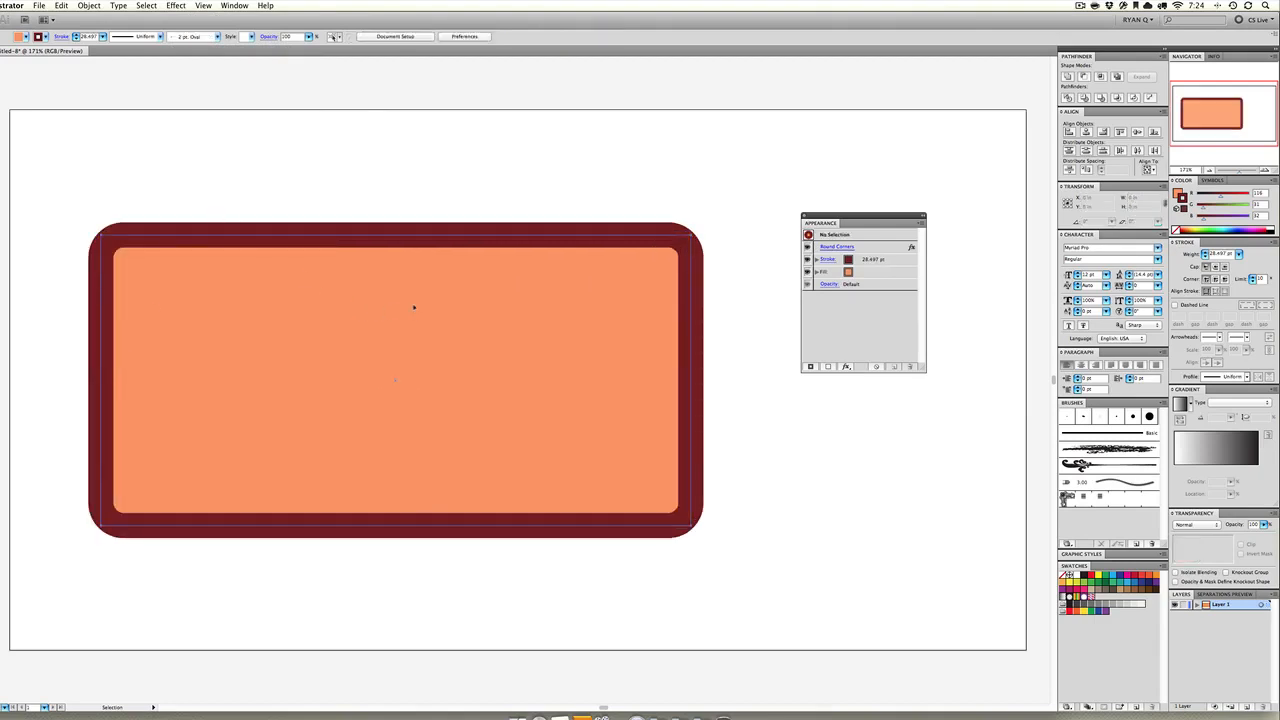
{"action": "left_click", "coordinate": [414, 307]}
{"action": "left_click_drag", "start_coordinate": [399, 233], "coordinate": [417, 455]}
{"action": "left_click", "coordinate": [417, 400]}
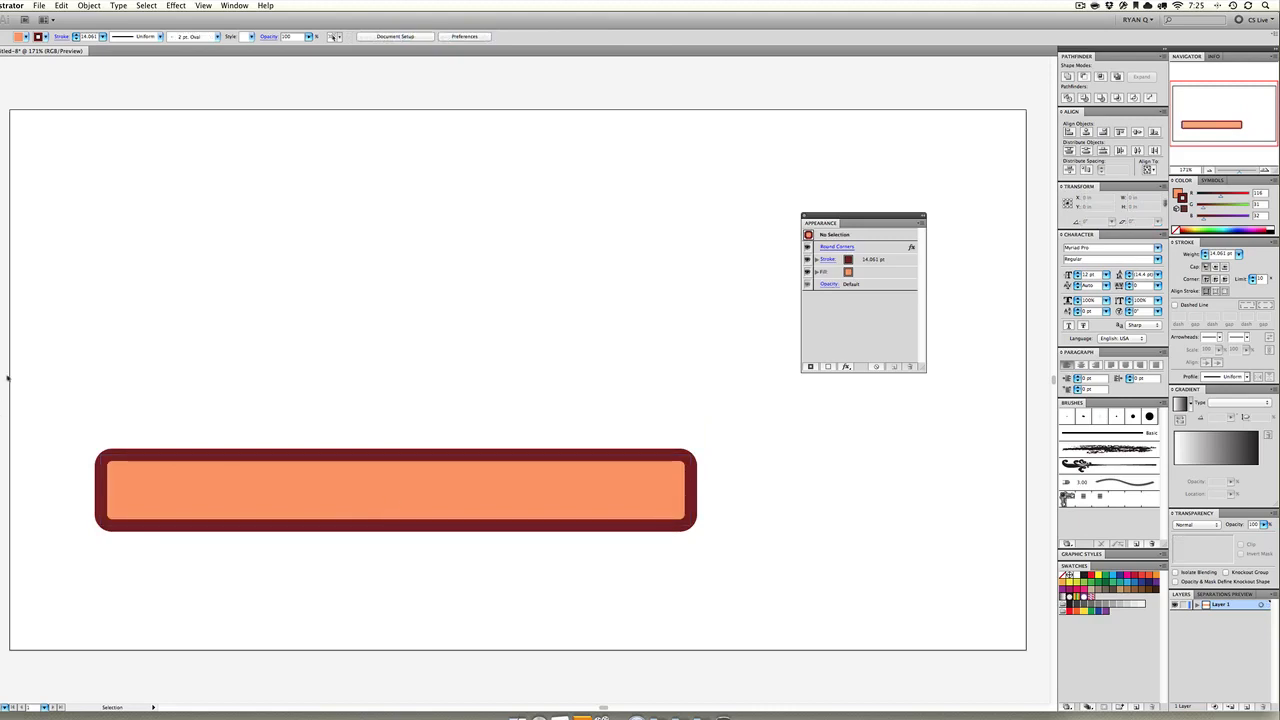
- Undo the stretching and squashing of the rounded square
{"action": "key", "text": "ctrl+z"}
{"action": "key", "text": "ctrl+z"}
{"action": "key", "text": "ctrl+z"}
- Start a Scribble effect on the rounded square with a path overlap of -0.76 in and an overlap variation of 0.49 in
{"action": "left_click", "coordinate": [176, 6]}
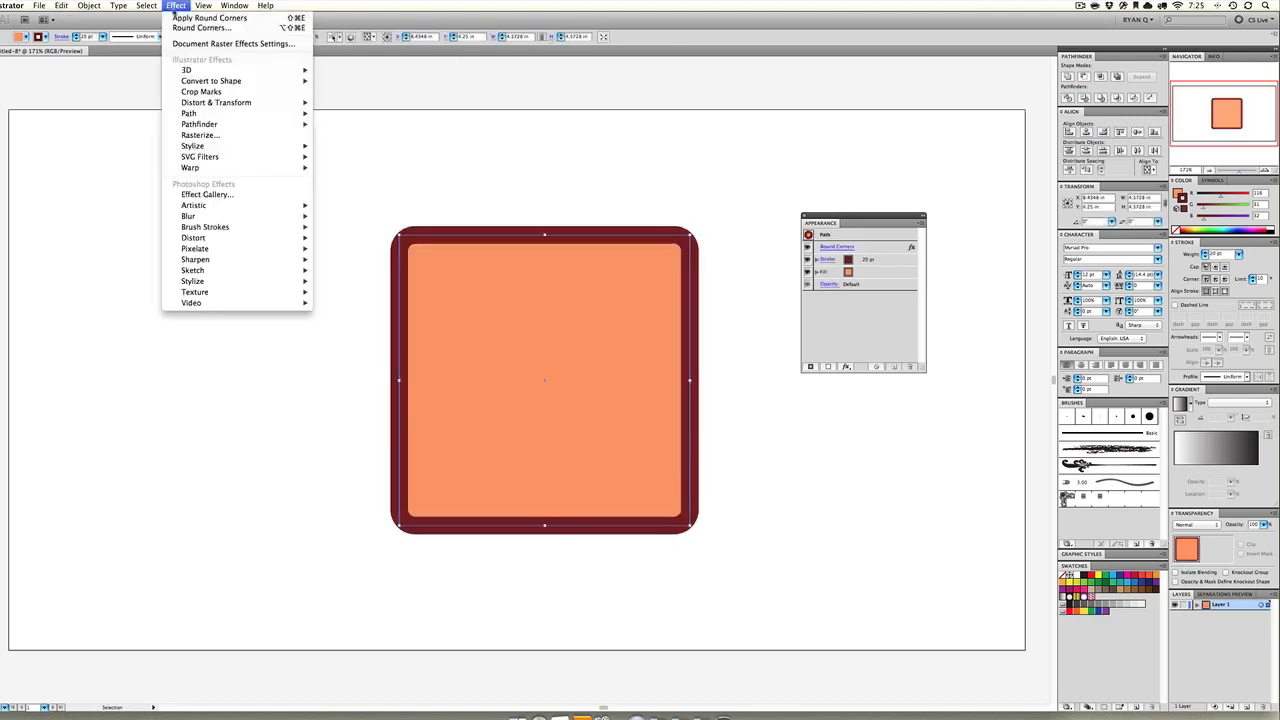
{"action": "mouse_move", "coordinate": [254, 148]}
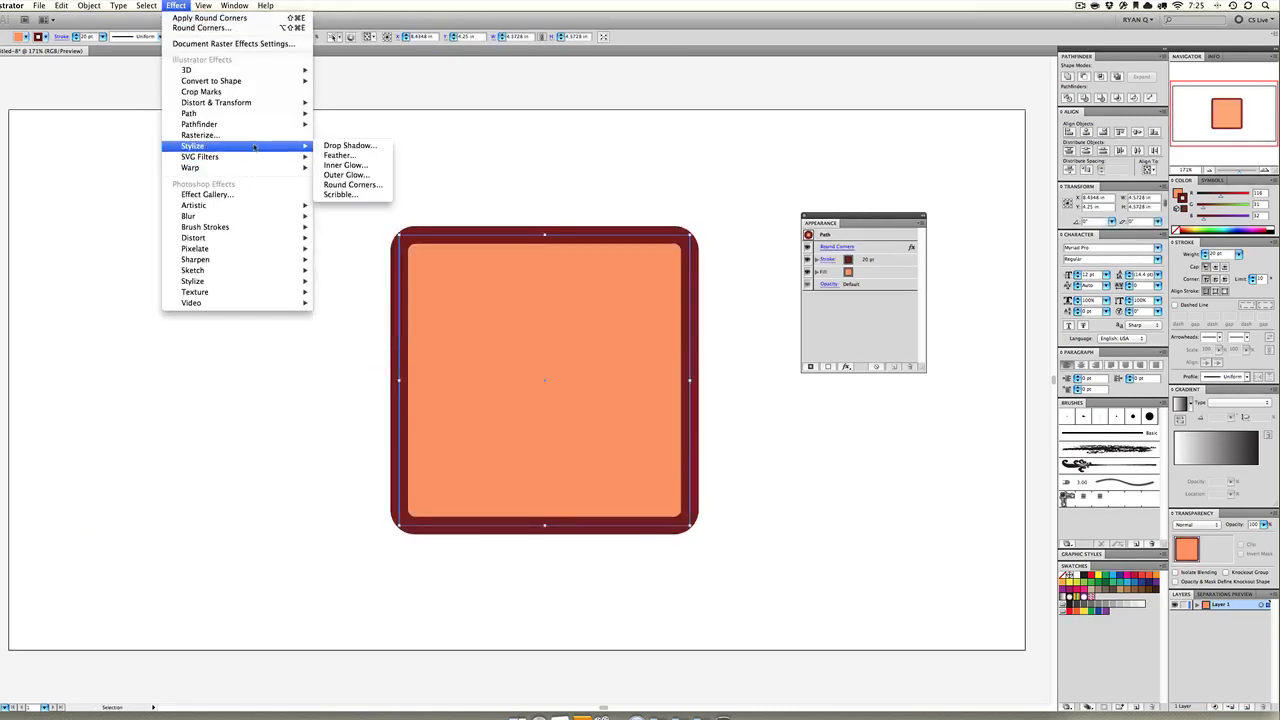
{"action": "left_click", "coordinate": [342, 194]}
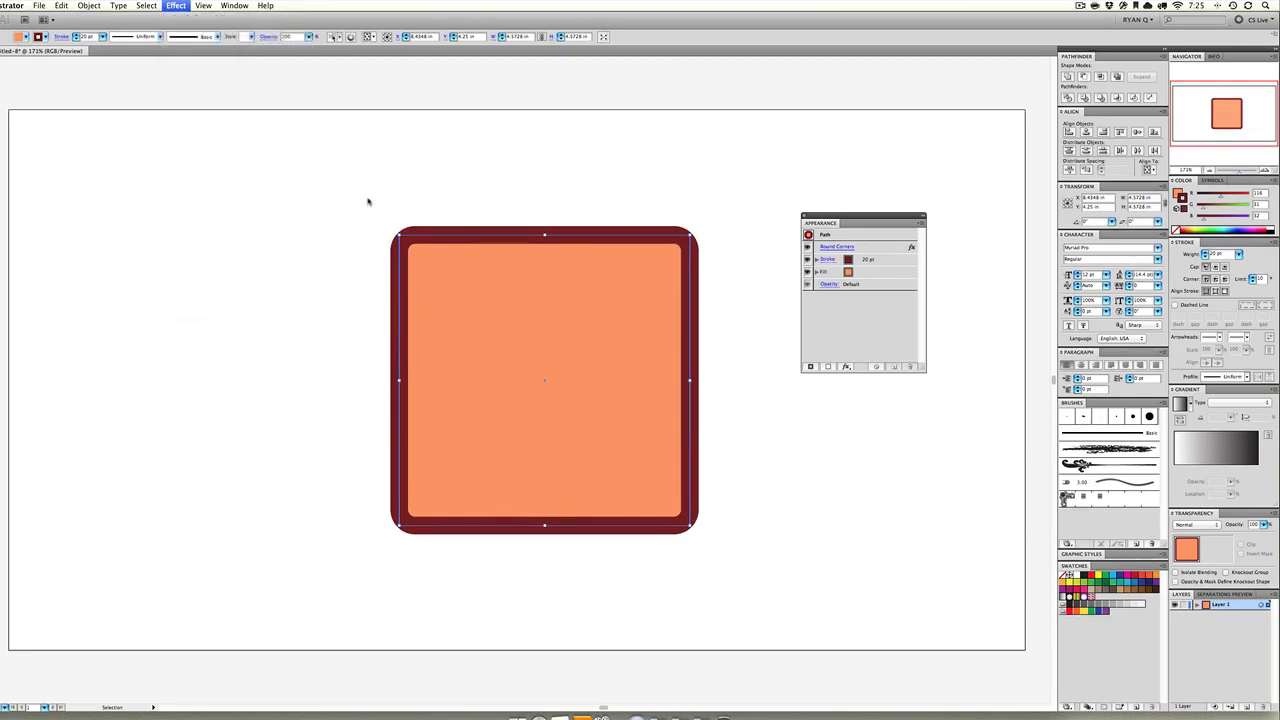
{"action": "left_click_drag", "start_coordinate": [655, 188], "coordinate": [905, 98]}
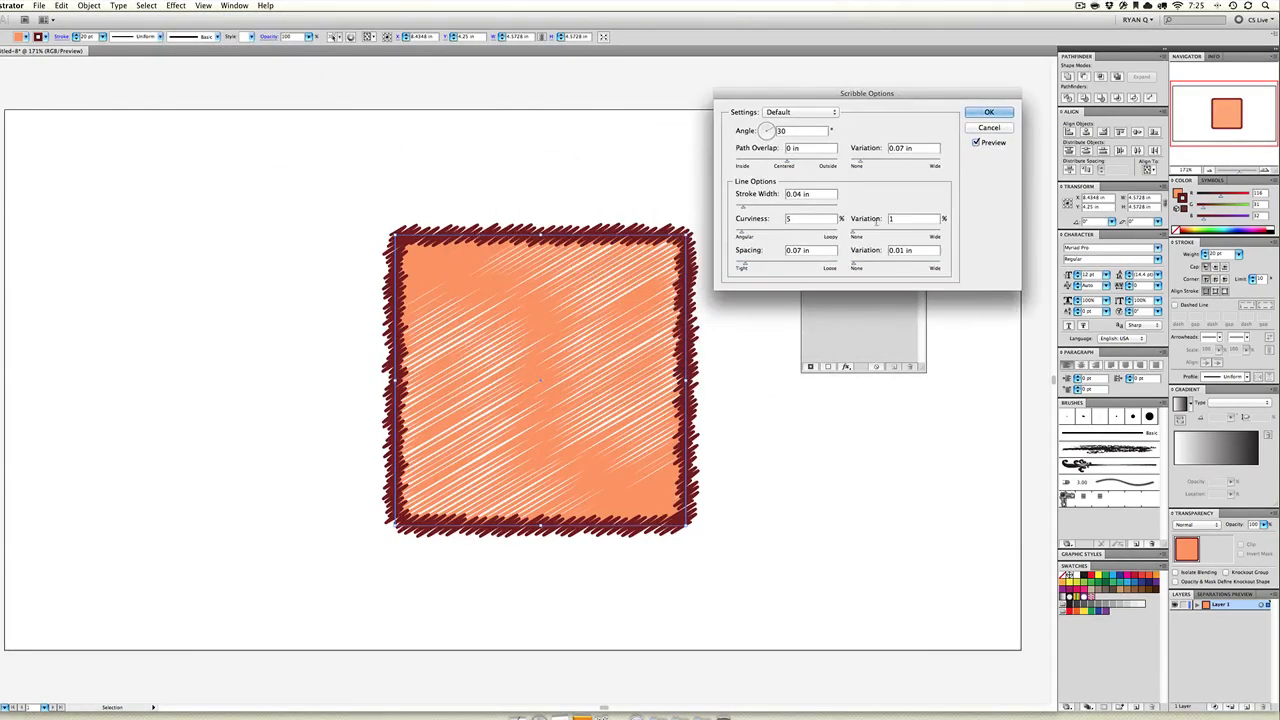
{"action": "left_click", "coordinate": [875, 162]}
{"action": "left_click_drag", "start_coordinate": [875, 162], "coordinate": [768, 163]}
{"action": "left_click", "coordinate": [870, 162]}
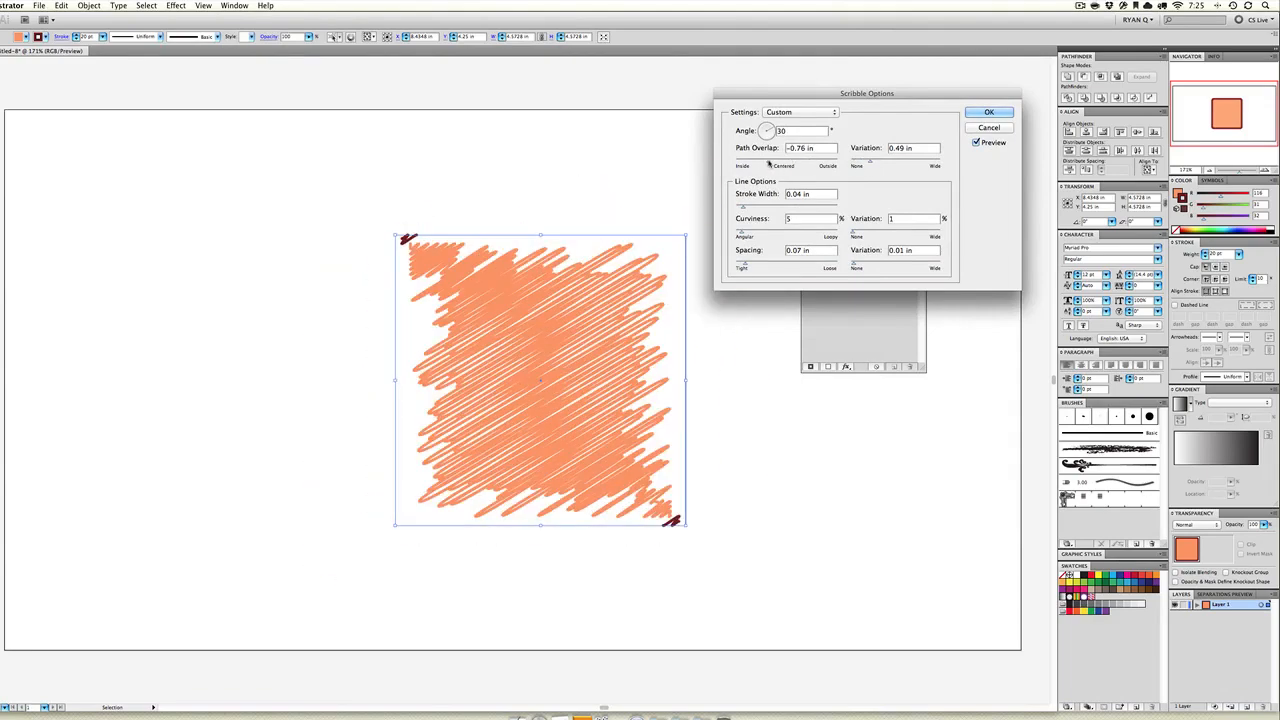
- Set the scribble's stroke width to 0.08 in, apply the effect, and undo it
{"action": "left_click", "coordinate": [762, 207]}
{"action": "left_click_drag", "start_coordinate": [763, 207], "coordinate": [757, 207]}
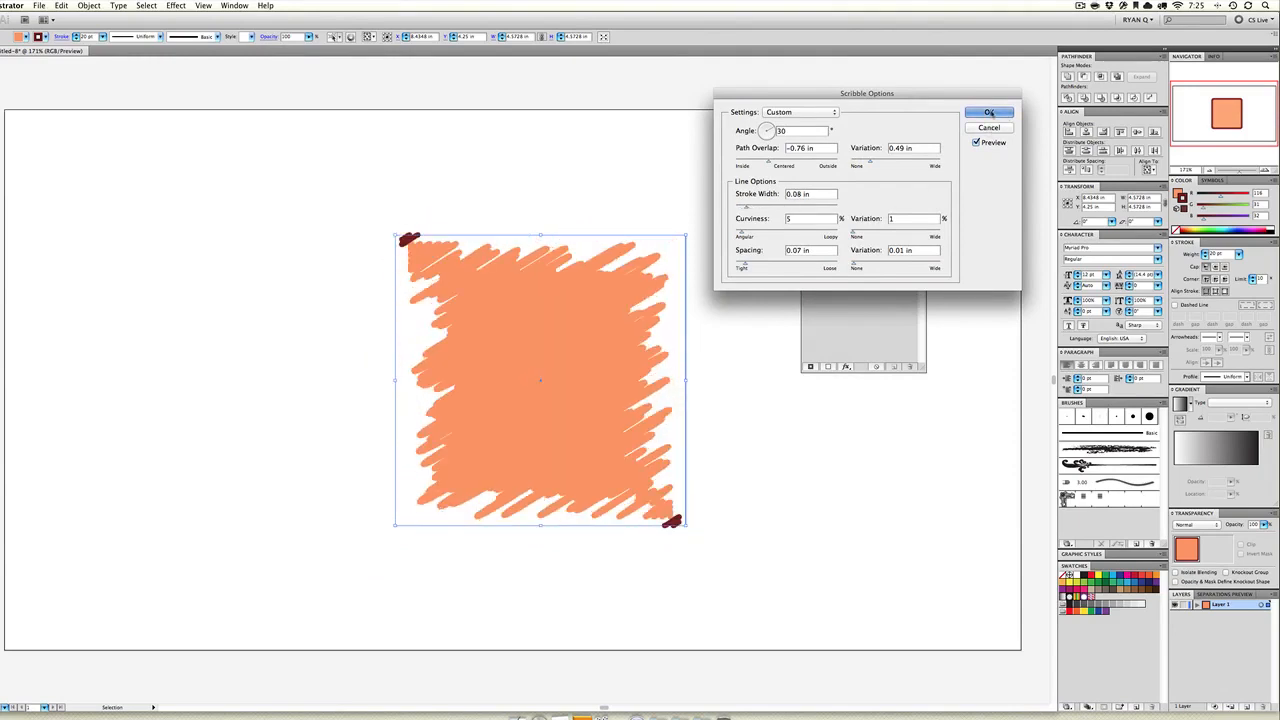
{"action": "left_click", "coordinate": [989, 113]}
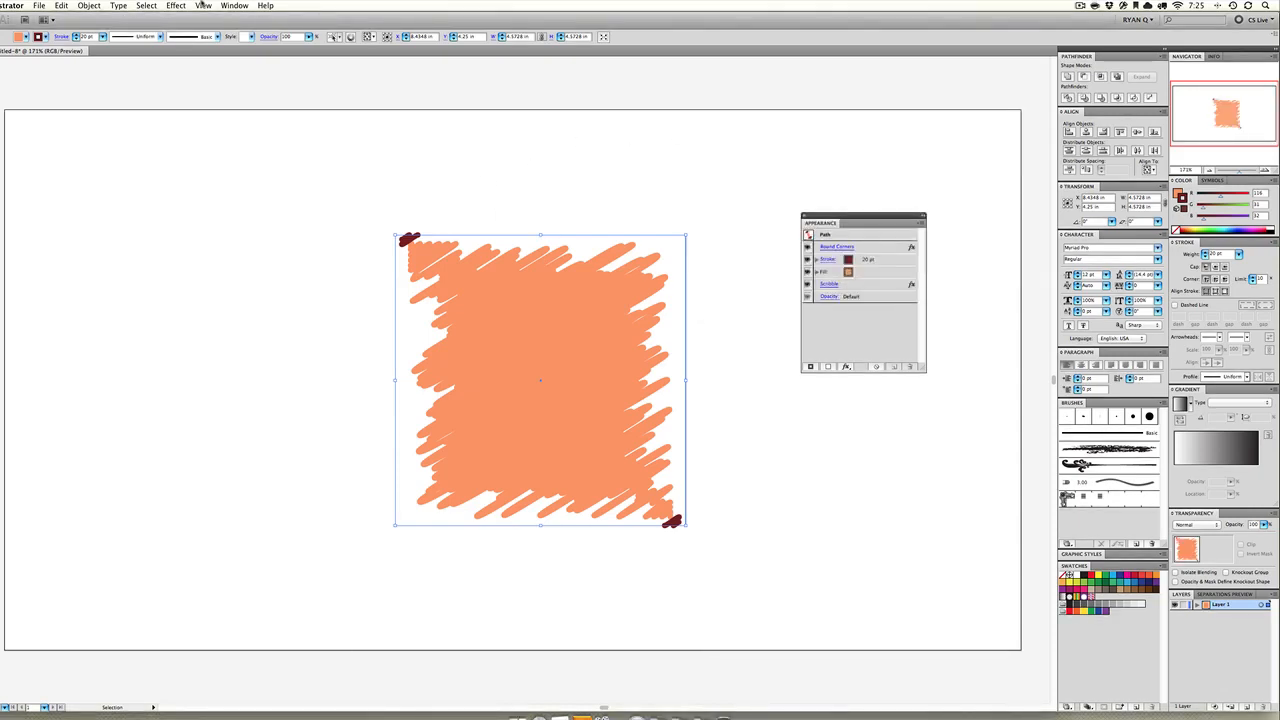
{"action": "key", "text": "super+z"}
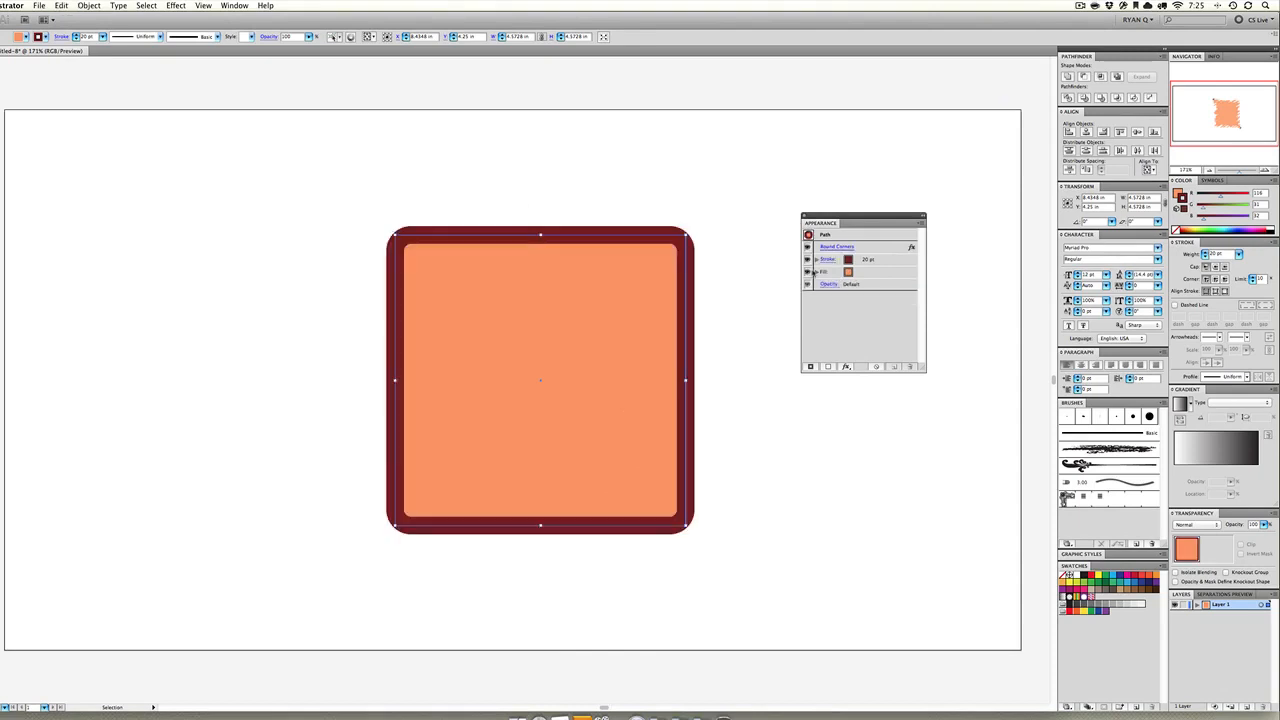
- Start an Arc warp effect on the rounded square, turn on its preview and set the horizontal bend to 48%
{"action": "left_click", "coordinate": [175, 5]}
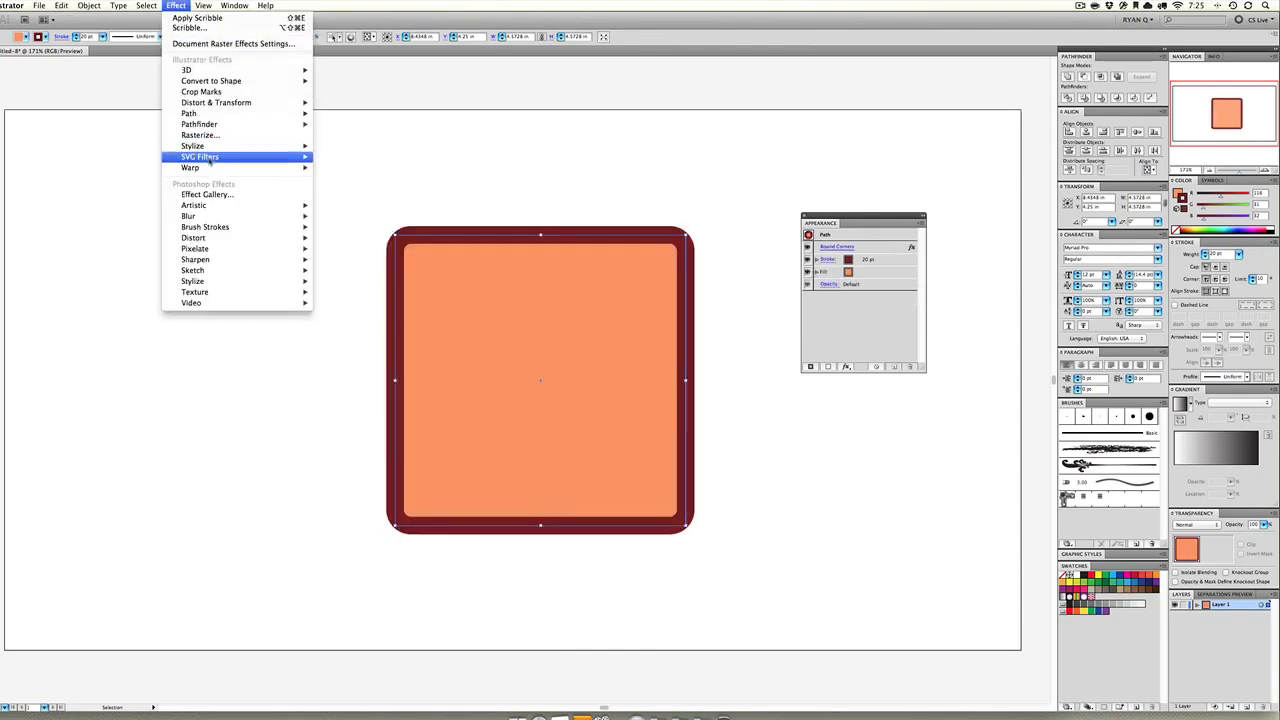
{"action": "mouse_move", "coordinate": [205, 158]}
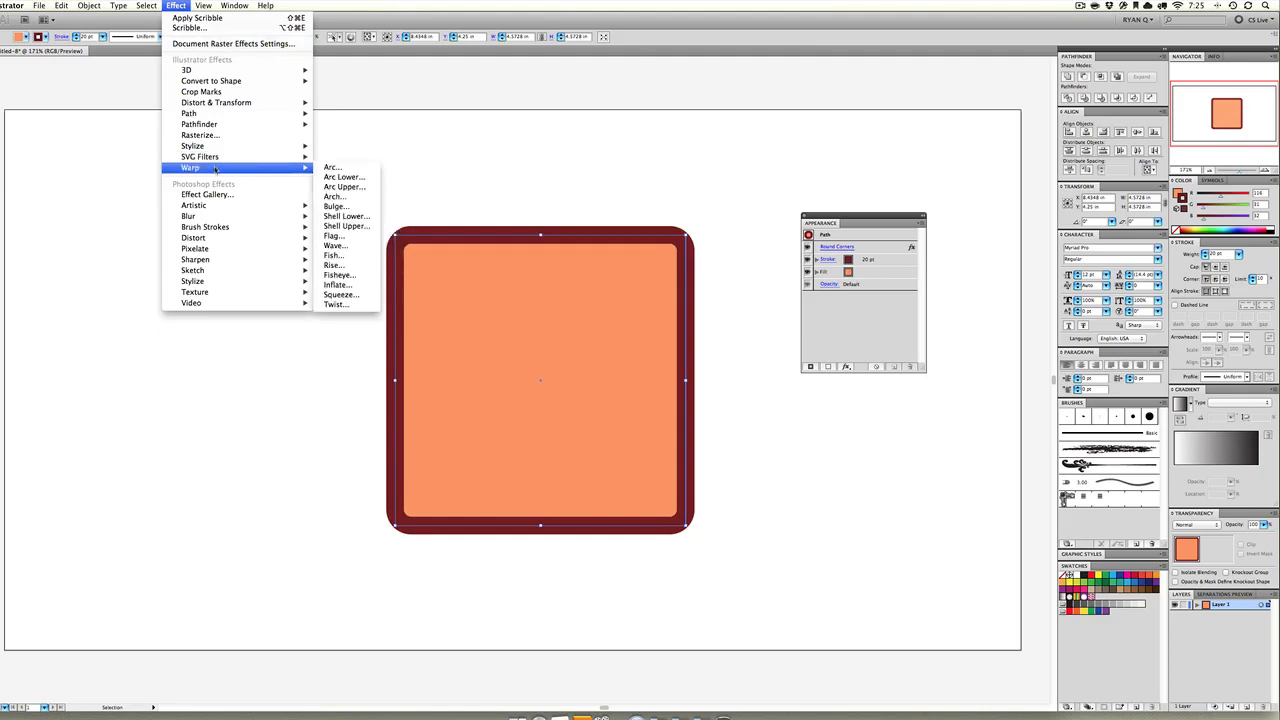
{"action": "left_click", "coordinate": [331, 167]}
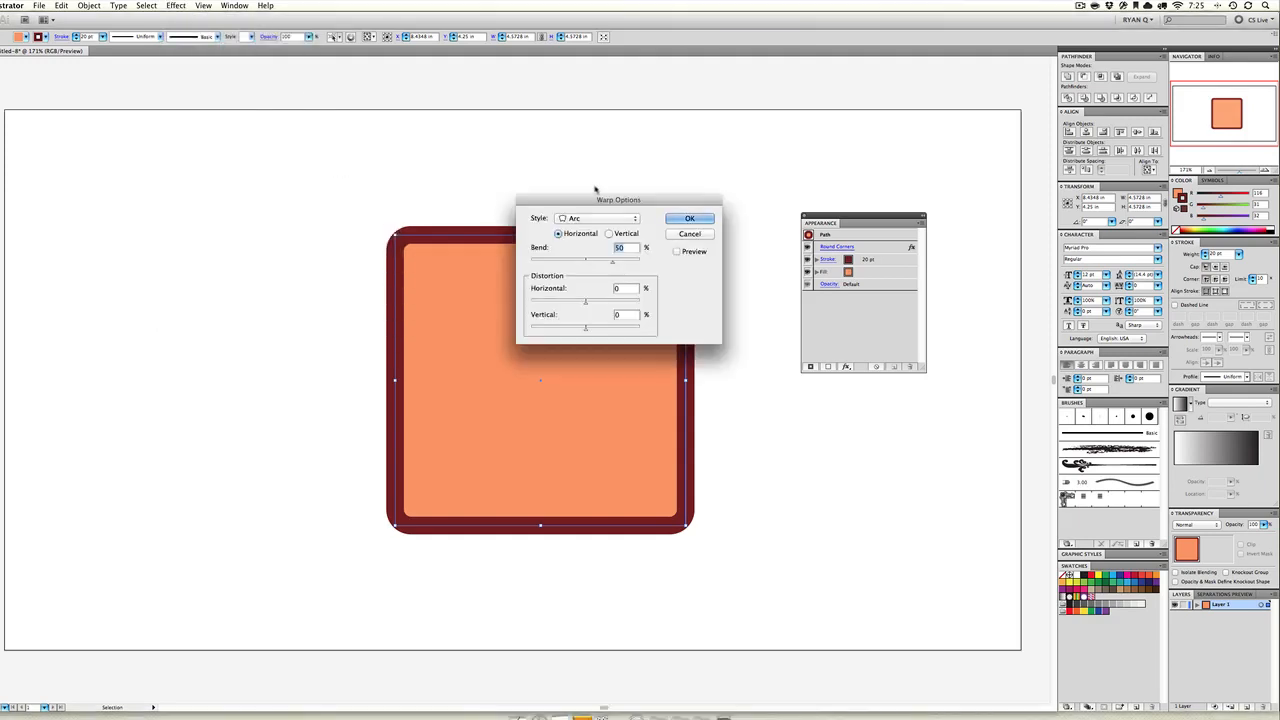
{"action": "left_click_drag", "start_coordinate": [597, 189], "coordinate": [122, 170]}
{"action": "left_click", "coordinate": [208, 220]}
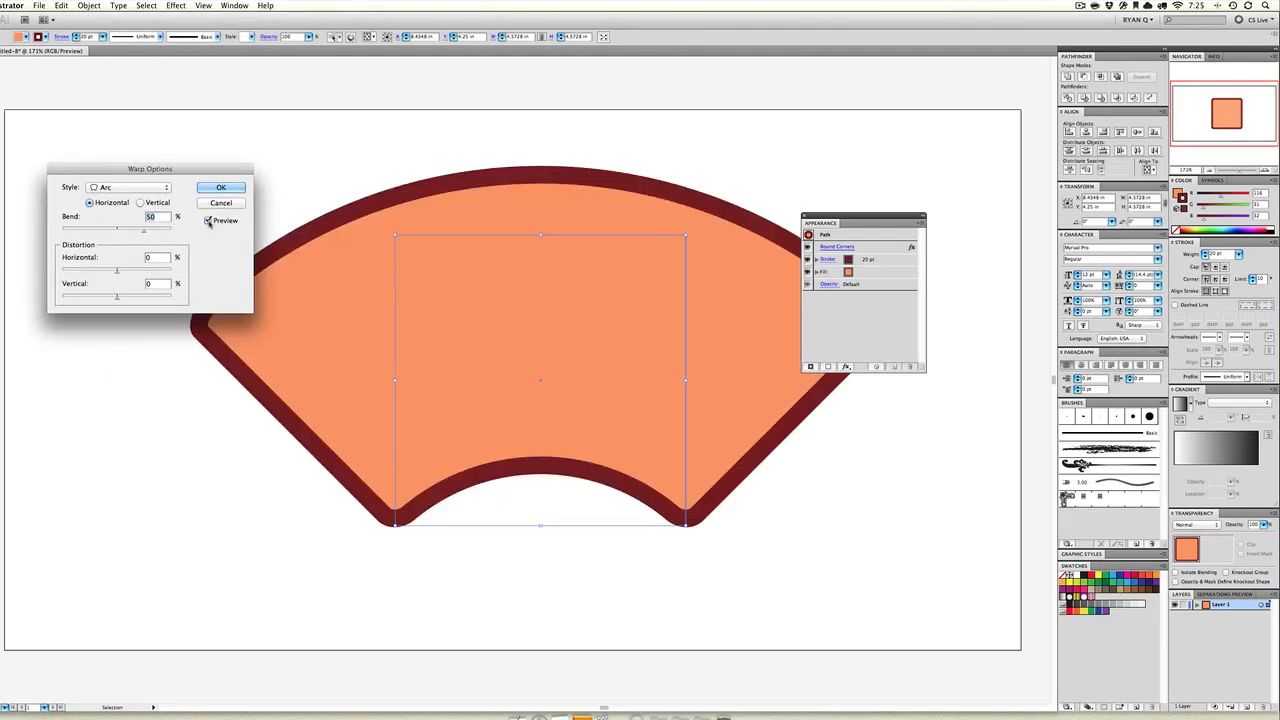
{"action": "mouse_move", "coordinate": [128, 233]}
{"action": "left_mouse_down"}
{"action": "mouse_move", "coordinate": [105, 233]}
{"action": "mouse_move", "coordinate": [152, 232]}
{"action": "mouse_move", "coordinate": [78, 232]}
{"action": "mouse_move", "coordinate": [142, 232]}
{"action": "left_mouse_up"}
- Switch the warp style to Arc Lower and on to Arc Upper
{"action": "left_click", "coordinate": [126, 188]}
{"action": "left_click", "coordinate": [131, 199]}
{"action": "left_click", "coordinate": [130, 187]}
{"action": "left_click", "coordinate": [120, 198]}
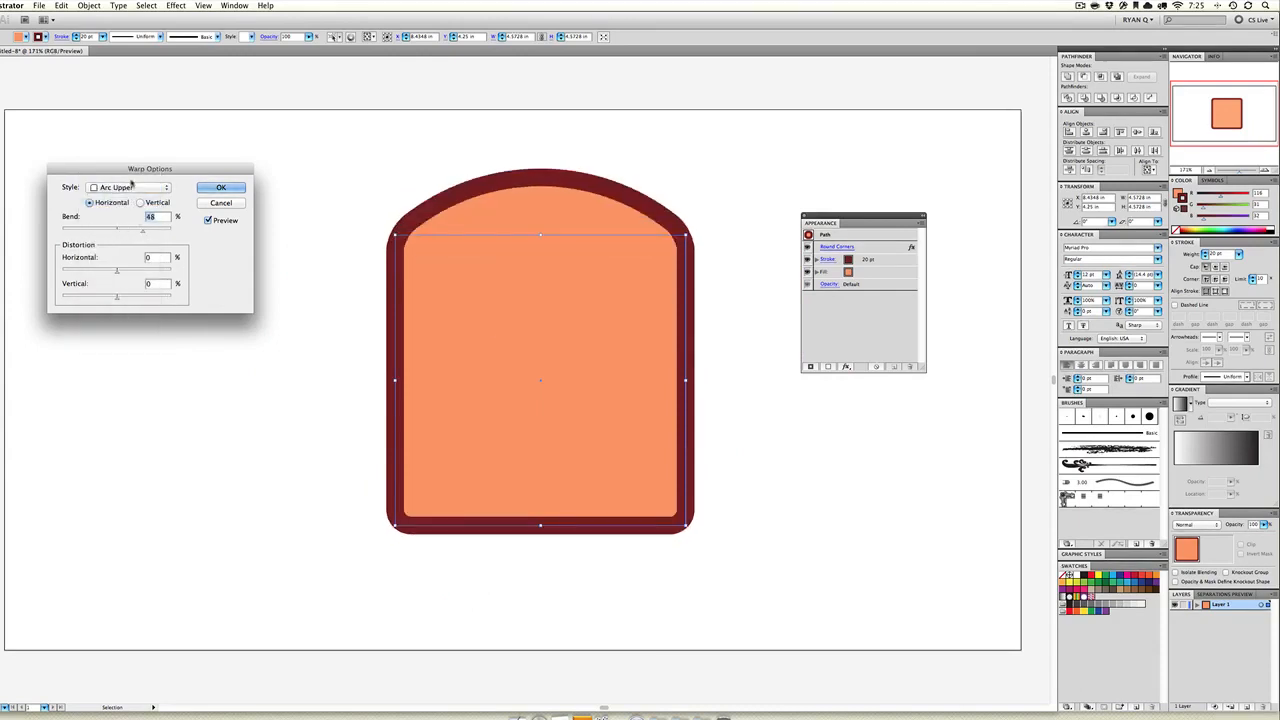
- Make the Arc Upper warp vertical with a 36% bend, -24% horizontal distortion and -32% vertical distortion
{"action": "left_click", "coordinate": [141, 203]}
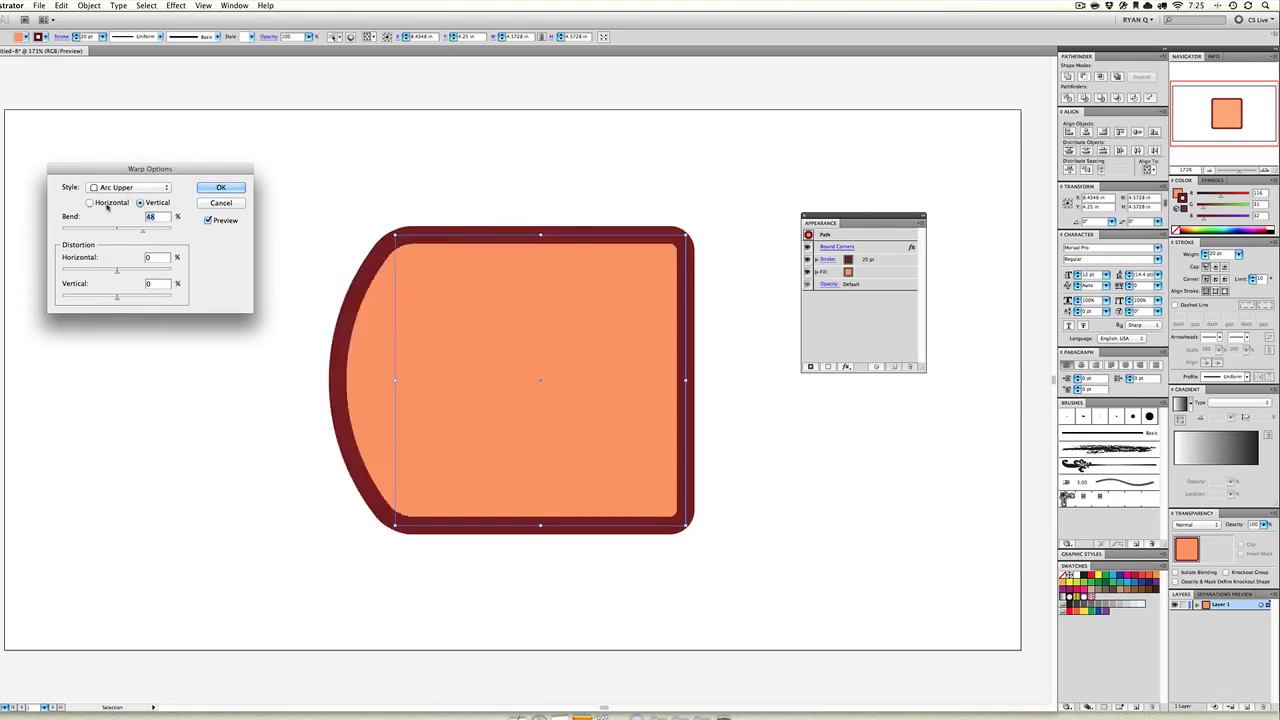
{"action": "left_click", "coordinate": [110, 205]}
{"action": "left_click", "coordinate": [154, 204]}
{"action": "left_click_drag", "start_coordinate": [142, 232], "coordinate": [100, 298]}
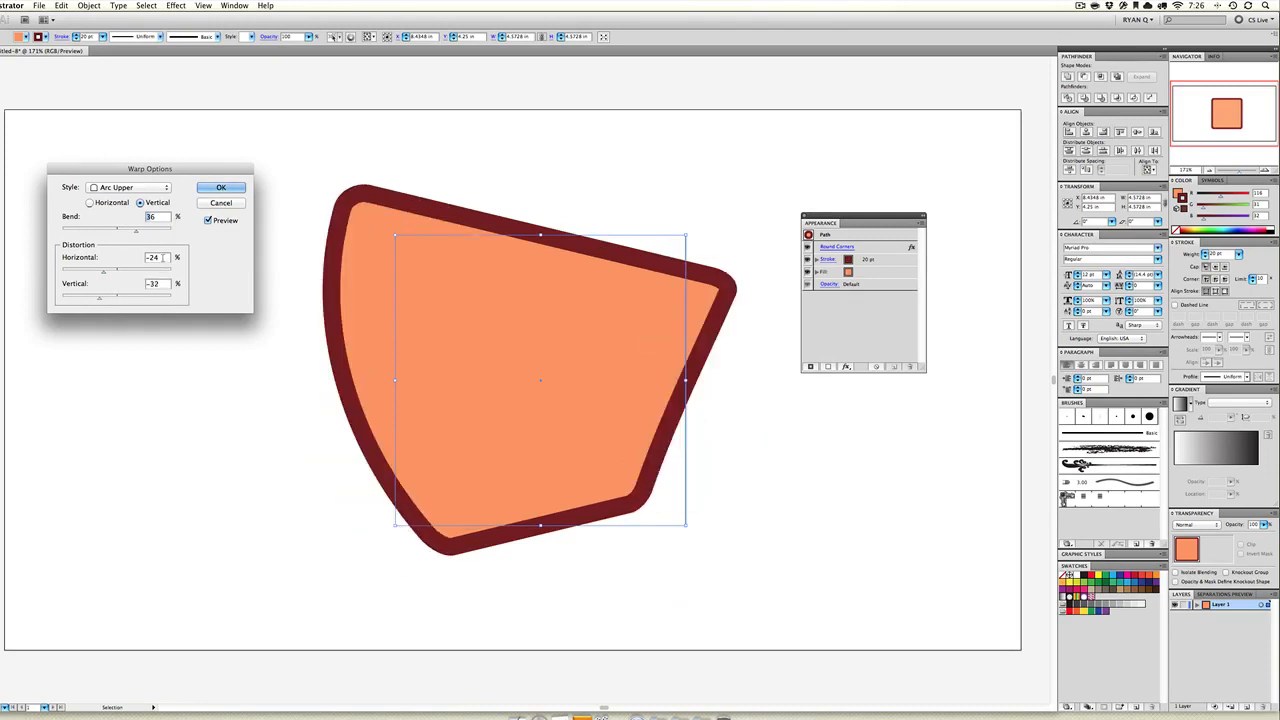
- Reset the warp's horizontal and vertical distortion to 0%
{"action": "type", "text": "0"}
{"action": "key", "text": "Tab"}
{"action": "type", "text": "0"}
{"action": "key", "text": "Tab"}
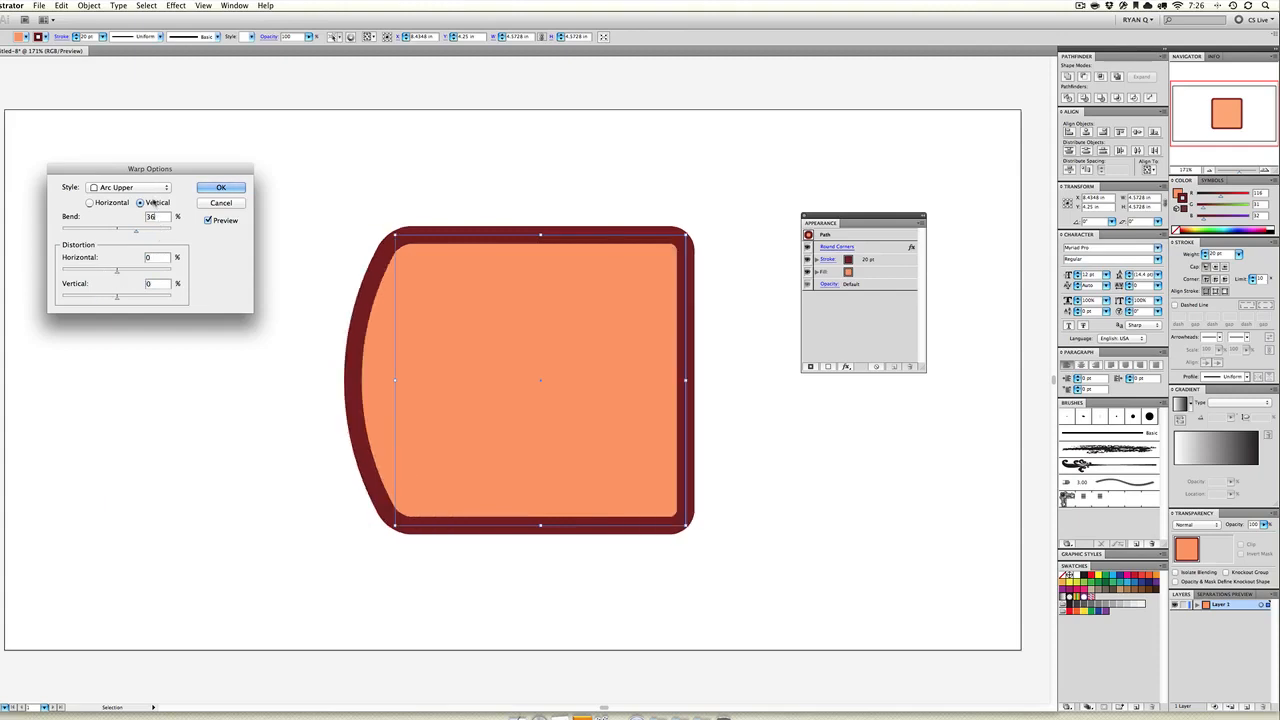
- Return the warp to horizontal, switch its style to Arch and adjust the bend
{"action": "left_click", "coordinate": [110, 203]}
{"action": "left_click", "coordinate": [130, 187]}
{"action": "left_click", "coordinate": [128, 206]}
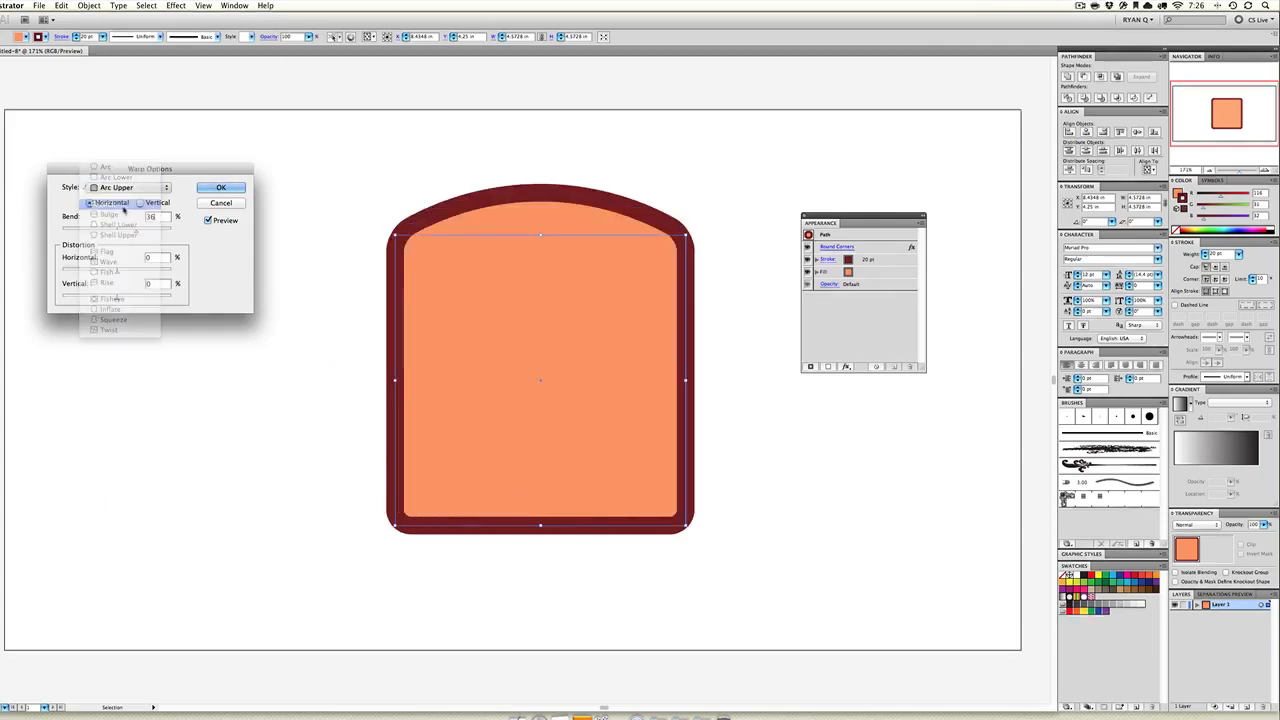
{"action": "left_click_drag", "start_coordinate": [119, 229], "coordinate": [147, 222]}
- Try the Bulge warp style with a 51% bend and the Shell Lower style with a 27% bend
{"action": "left_click", "coordinate": [143, 187]}
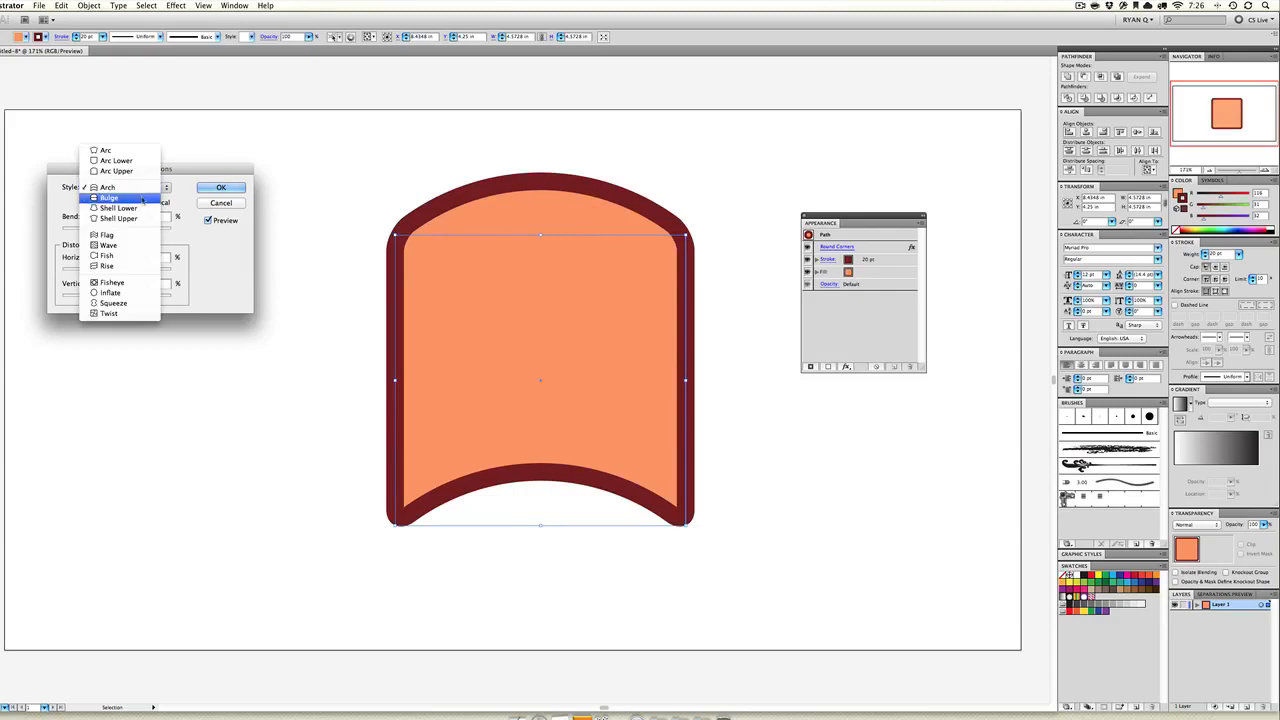
{"action": "left_click", "coordinate": [142, 198]}
{"action": "mouse_move", "coordinate": [126, 232]}
{"action": "left_mouse_down"}
{"action": "mouse_move", "coordinate": [86, 233]}
{"action": "mouse_move", "coordinate": [145, 233]}
{"action": "left_mouse_up"}
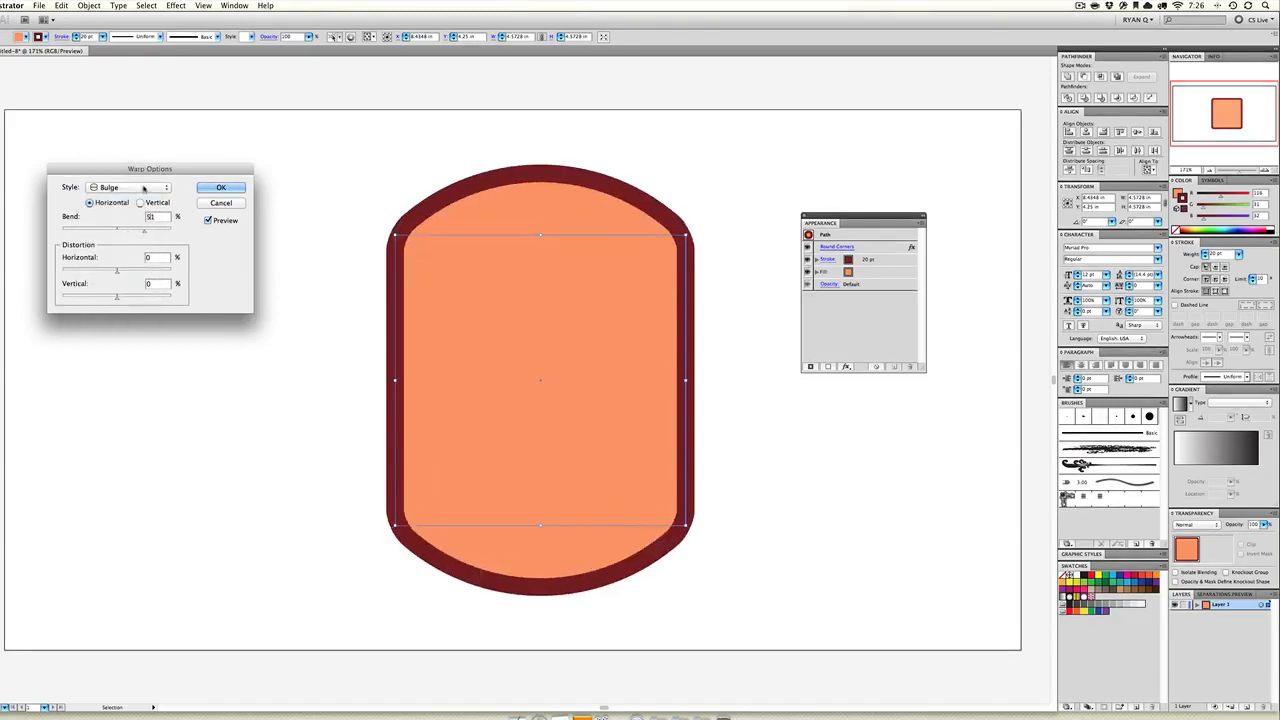
{"action": "left_click", "coordinate": [143, 187]}
{"action": "left_click", "coordinate": [139, 200]}
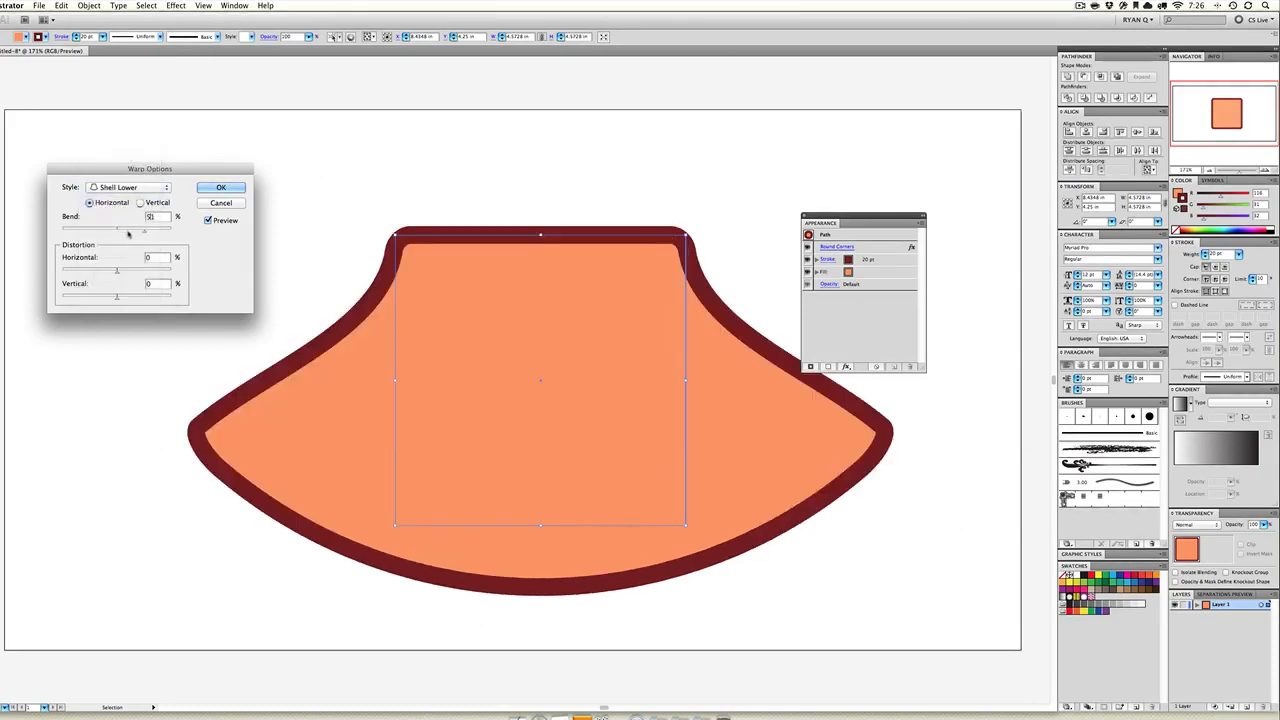
{"action": "mouse_move", "coordinate": [131, 233]}
{"action": "left_mouse_down"}
{"action": "mouse_move", "coordinate": [77, 233]}
{"action": "mouse_move", "coordinate": [152, 234]}
{"action": "mouse_move", "coordinate": [135, 233]}
{"action": "left_mouse_up"}
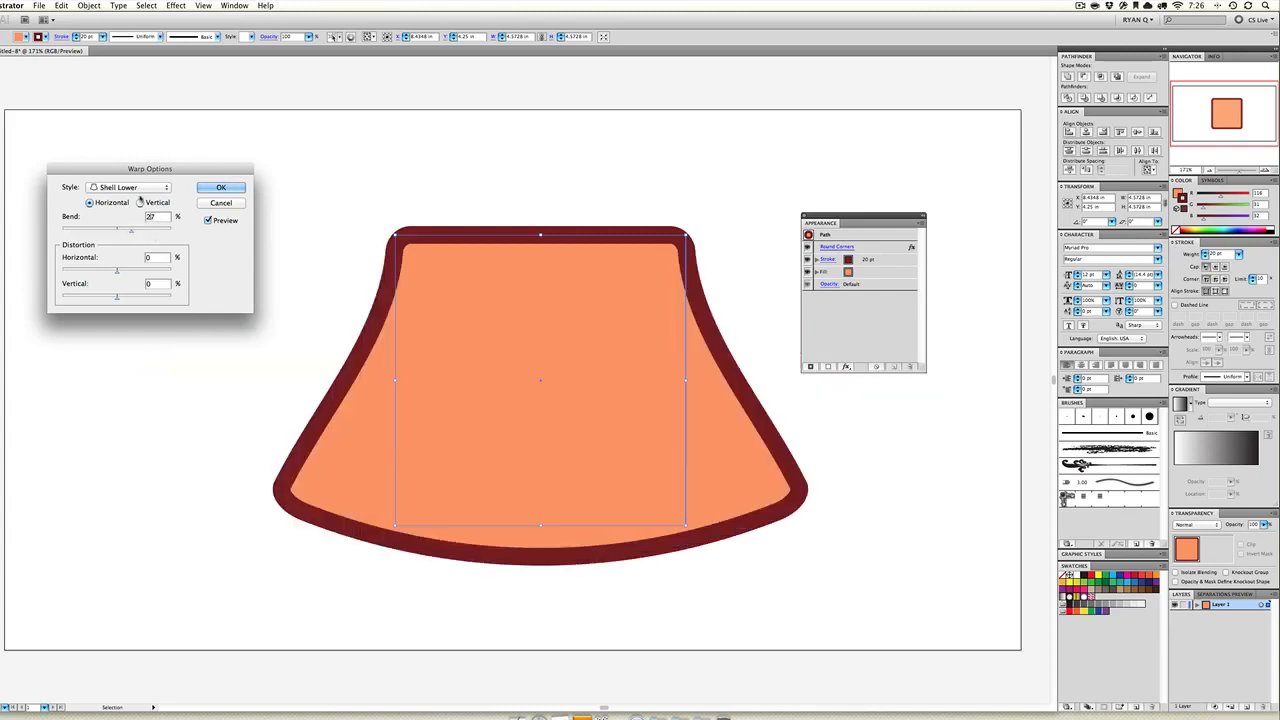
- Switch the warp style to Flag with a 12% bend, 19% horizontal distortion and 4% vertical distortion
{"action": "left_click", "coordinate": [141, 188]}
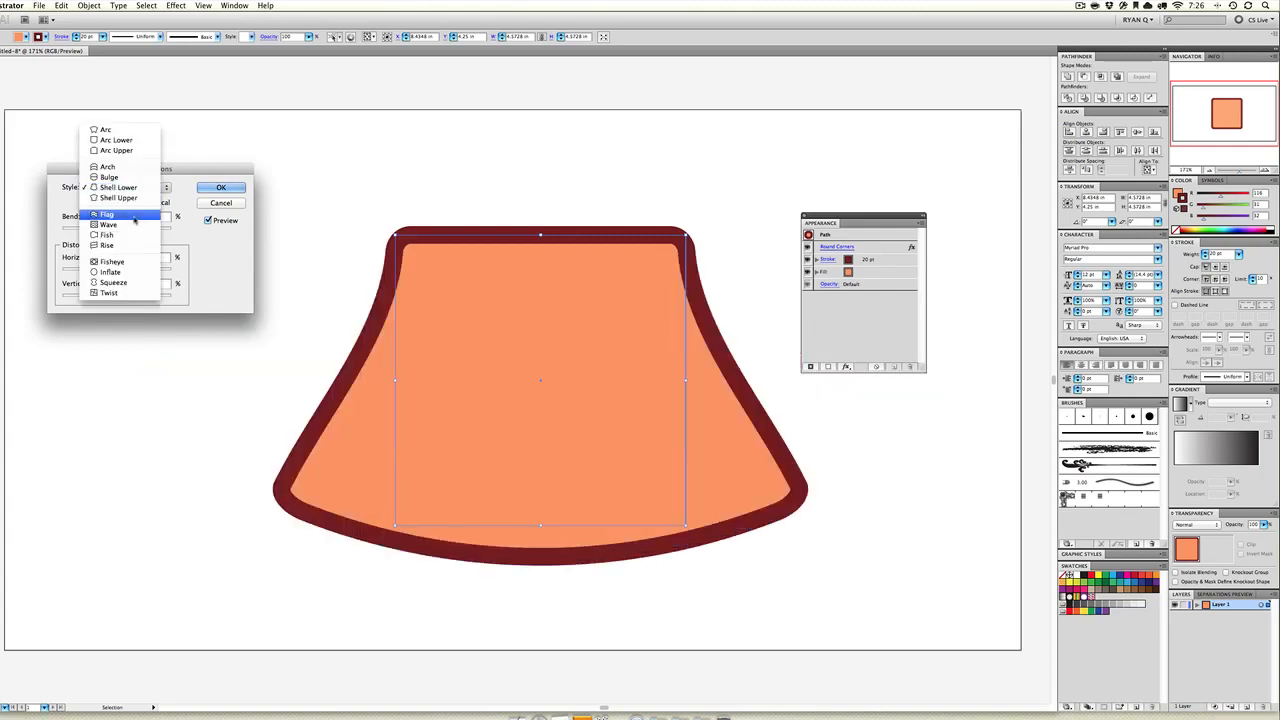
{"action": "left_click", "coordinate": [133, 214]}
{"action": "left_click_drag", "start_coordinate": [138, 234], "coordinate": [133, 301]}
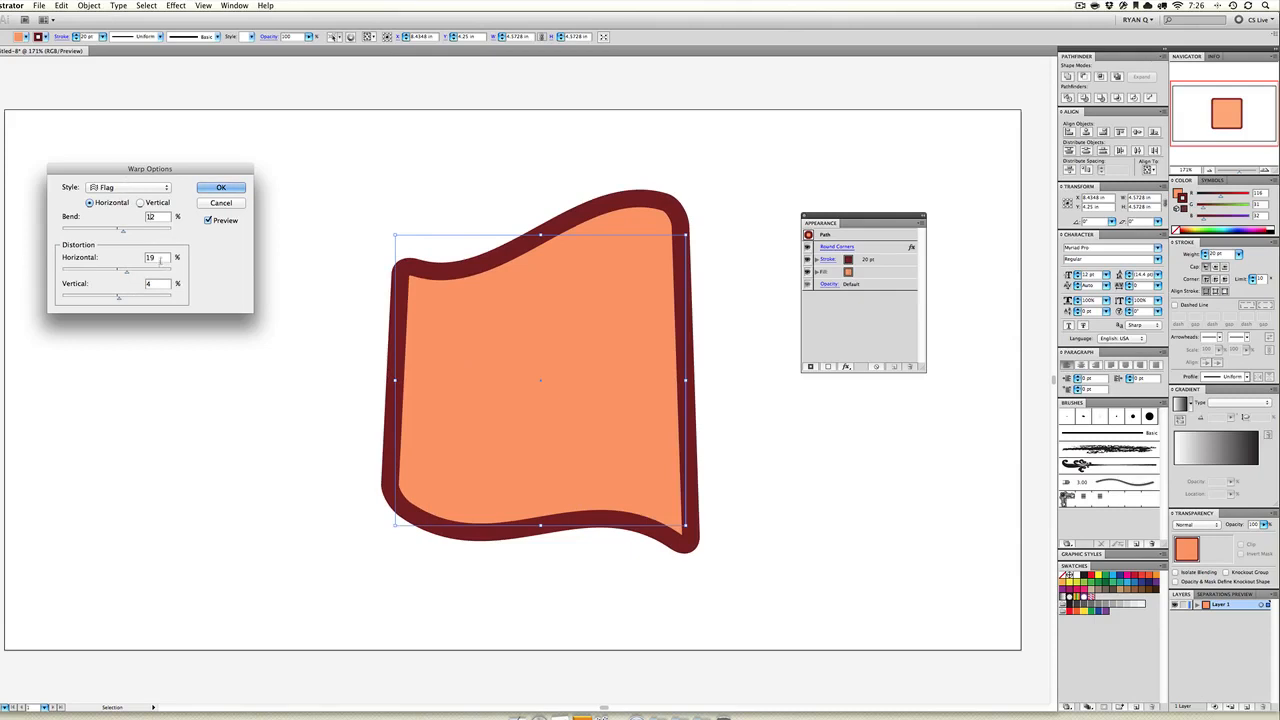
- Reset both distortion values of the Flag warp to 0% and set its bend to 25%
{"action": "left_click", "coordinate": [149, 285]}
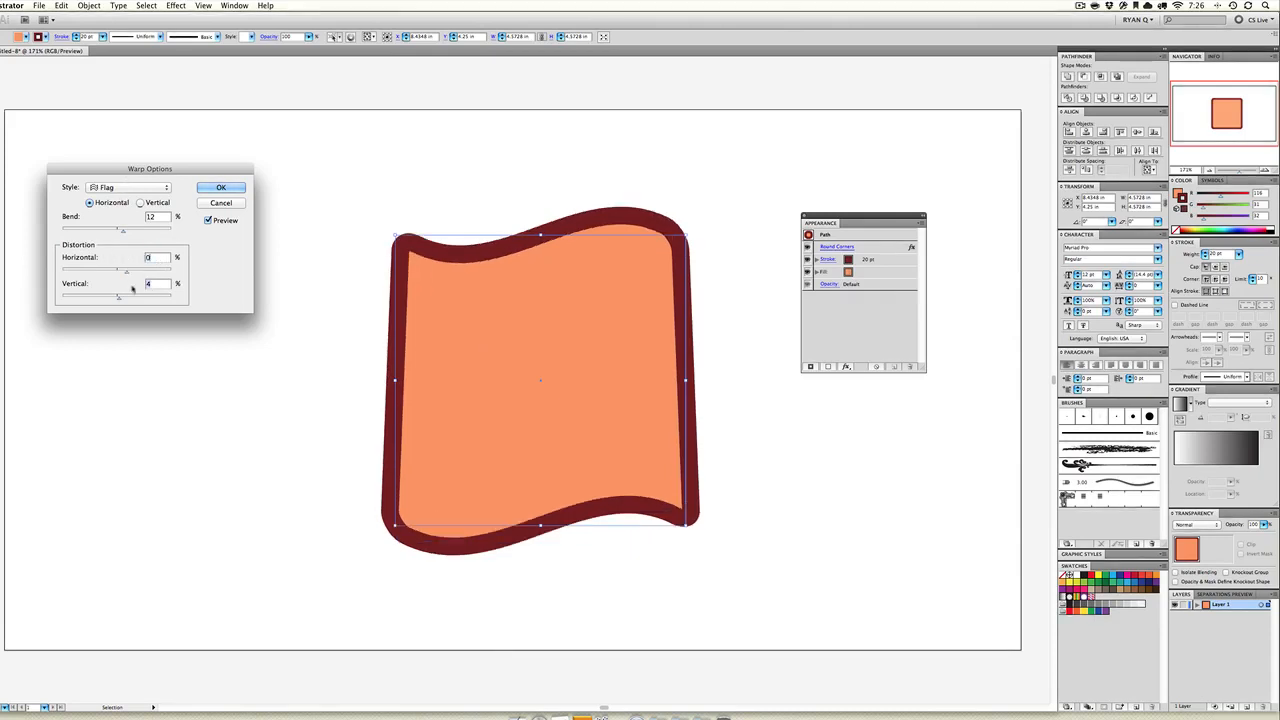
{"action": "key", "text": "Tab"}
{"action": "left_click_drag", "start_coordinate": [127, 234], "coordinate": [131, 234]}
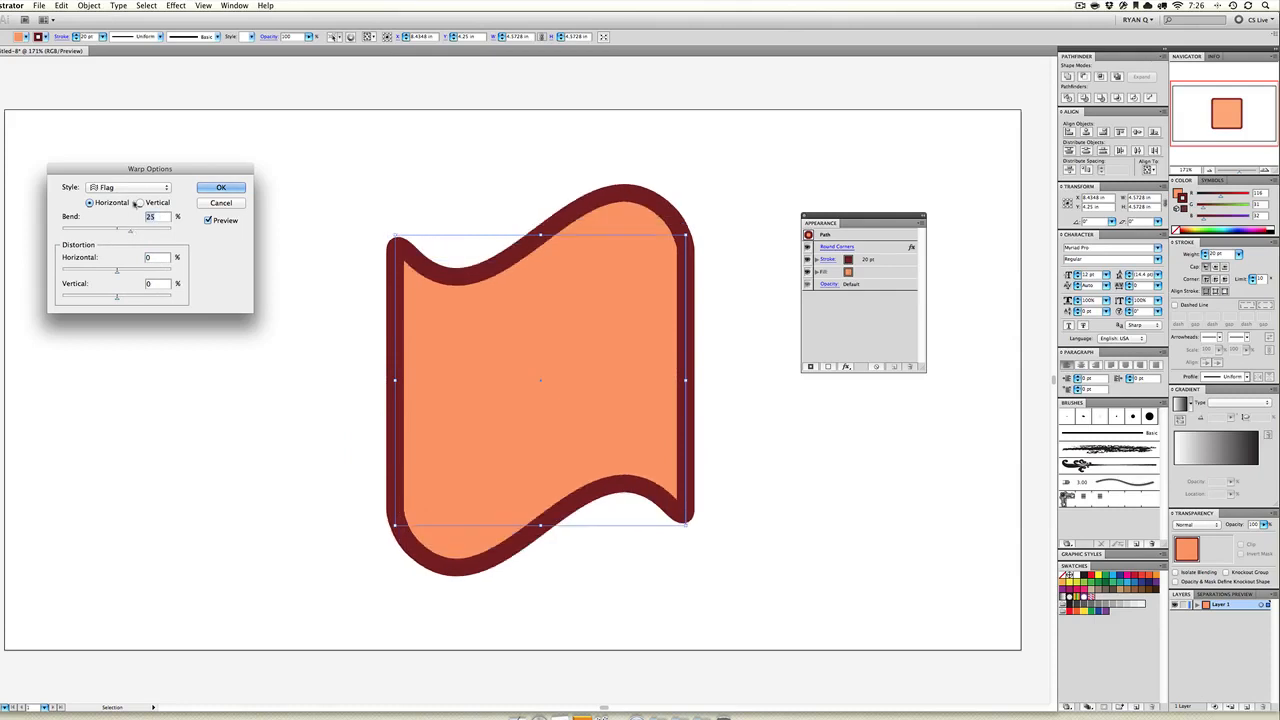
- Try the Wave warp style with a 74% bend and switch to the Fish style with a 36% bend
{"action": "left_click", "coordinate": [128, 187]}
{"action": "left_click", "coordinate": [139, 201]}
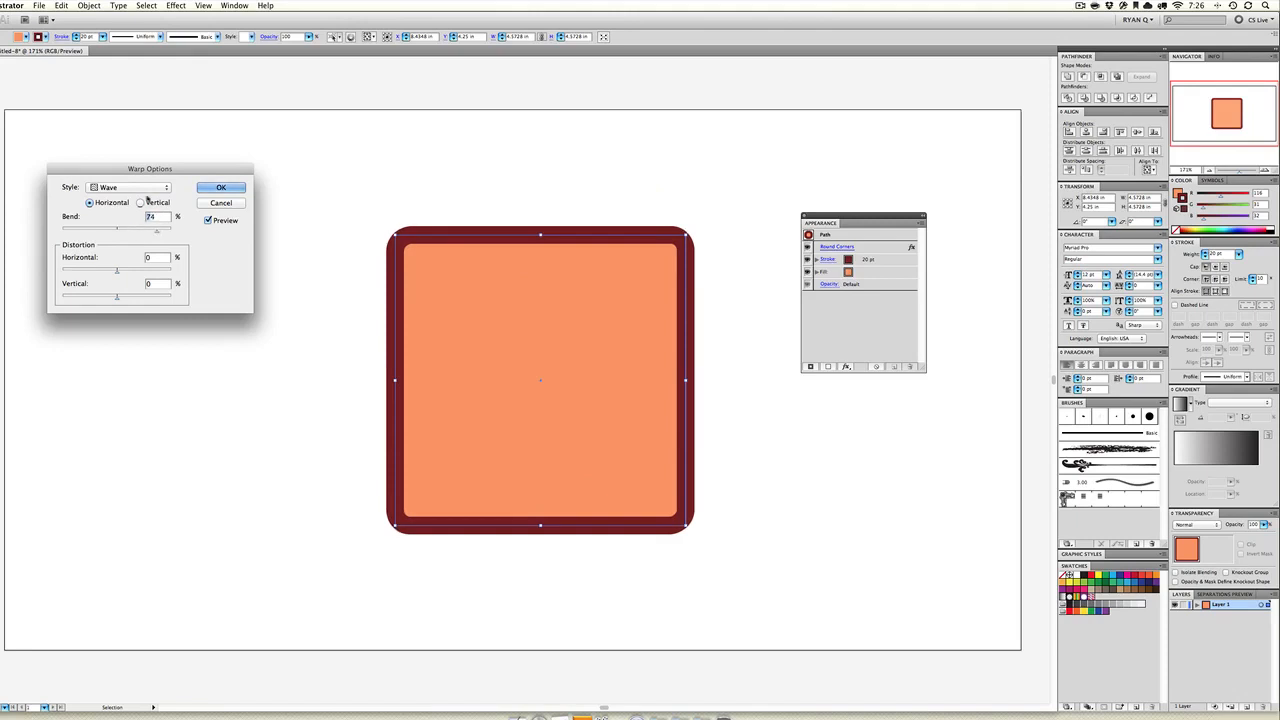
{"action": "left_click", "coordinate": [146, 189]}
{"action": "left_click", "coordinate": [143, 204]}
{"action": "left_click_drag", "start_coordinate": [138, 230], "coordinate": [136, 233]}
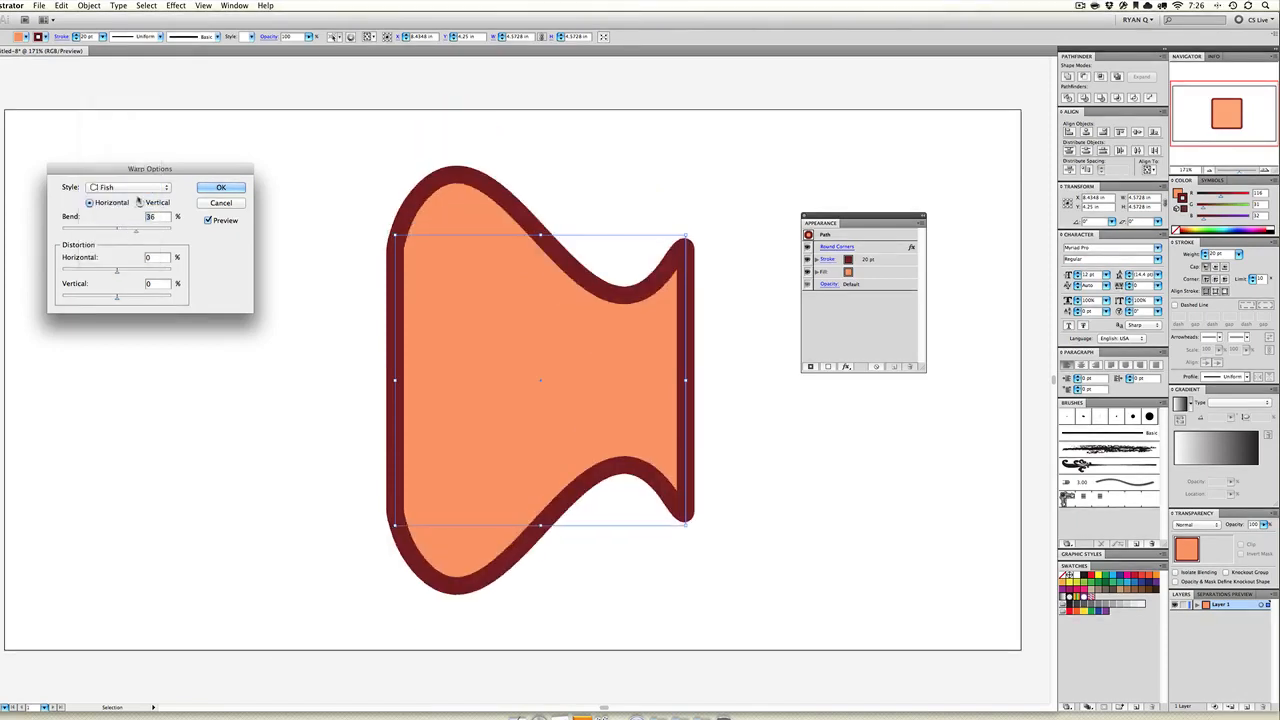
- Toggle the Fish warp to vertical and back to horizontal, and try the Rise style with a reduced bend
{"action": "left_click", "coordinate": [140, 203]}
{"action": "left_click", "coordinate": [90, 203]}
{"action": "left_click", "coordinate": [128, 187]}
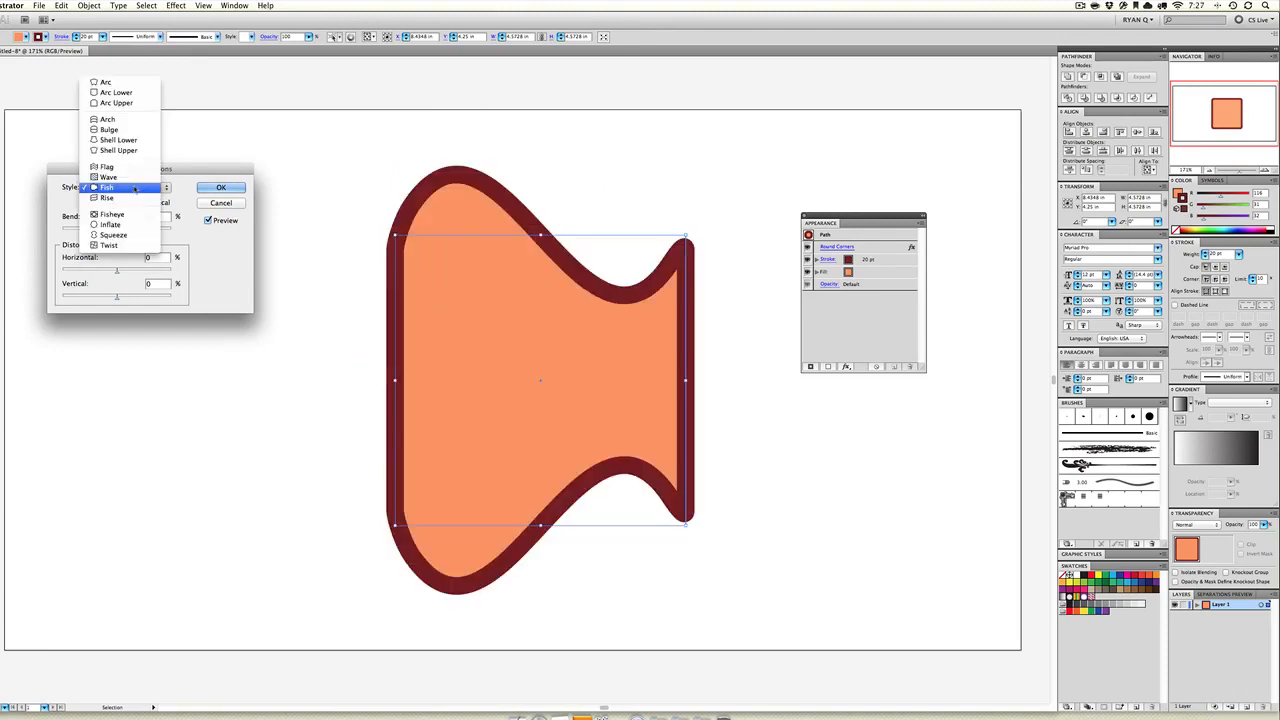
{"action": "left_click", "coordinate": [110, 197]}
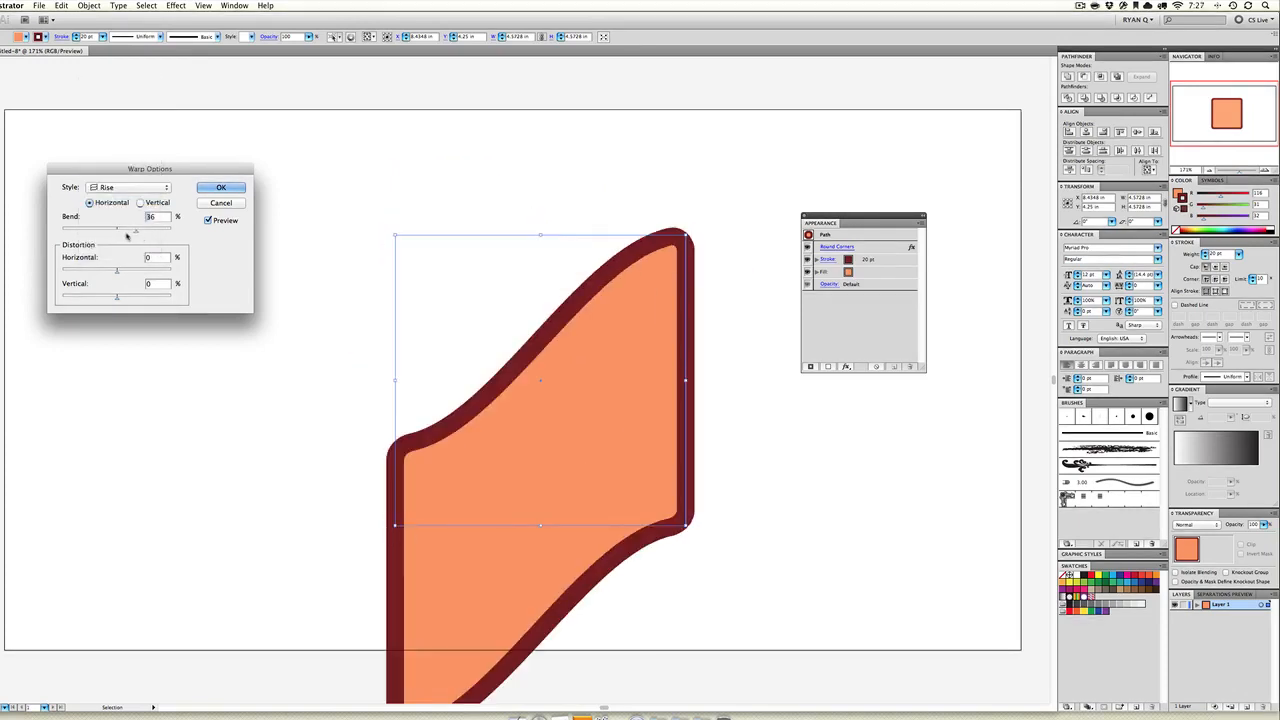
{"action": "left_click", "coordinate": [130, 188]}
{"action": "left_click", "coordinate": [130, 188]}
{"action": "left_click", "coordinate": [130, 188]}
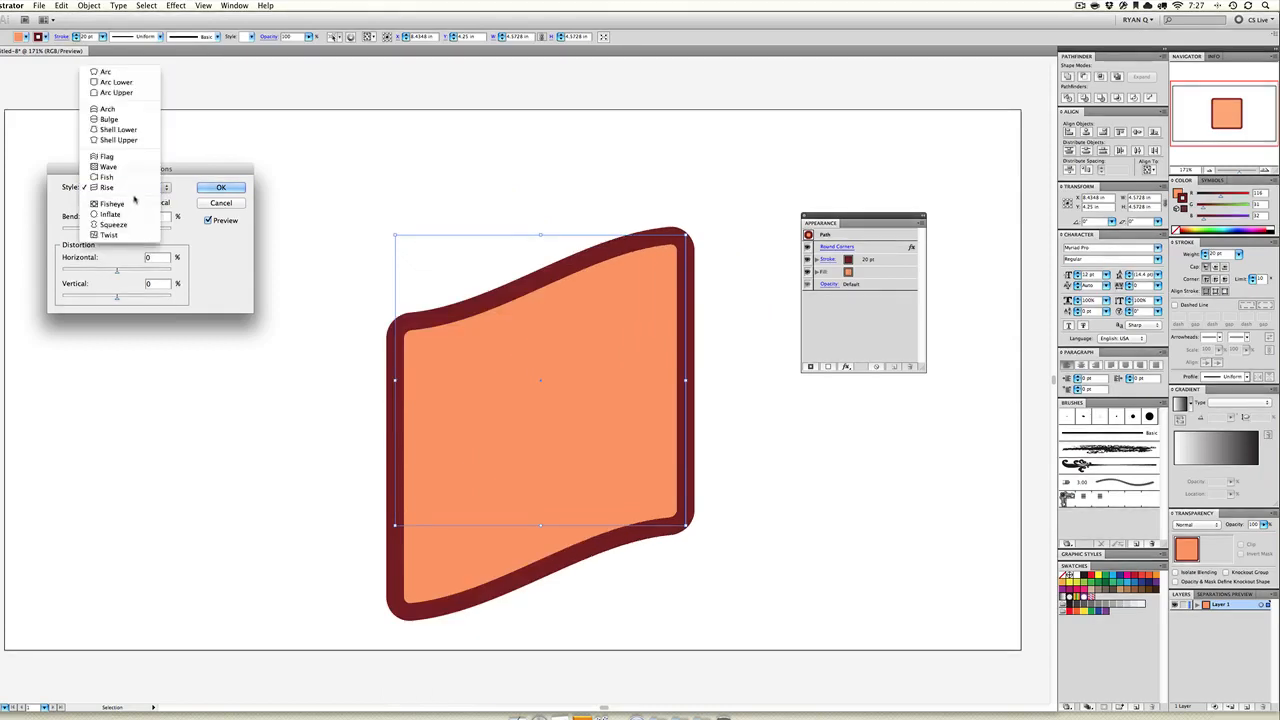
- Try the Fisheye warp style and the Inflate style with a -27% bend
{"action": "left_click", "coordinate": [132, 204]}
{"action": "left_click", "coordinate": [130, 188]}
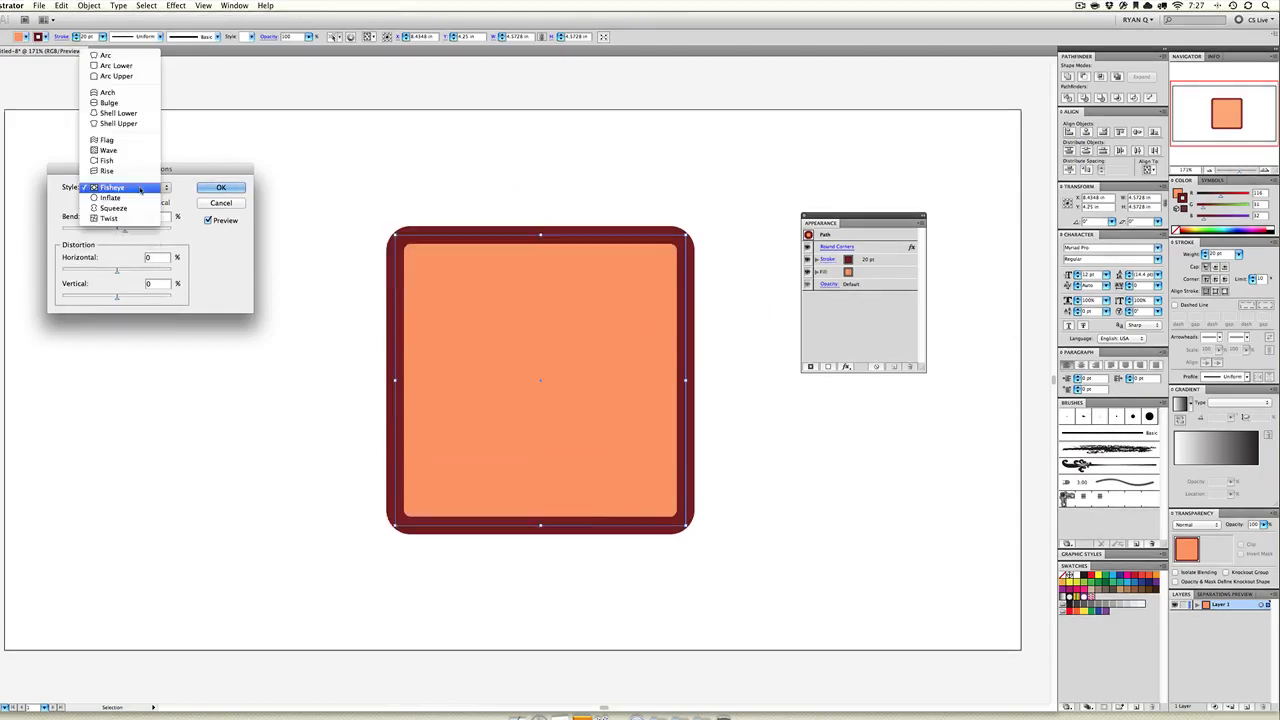
{"action": "left_click", "coordinate": [132, 196]}
{"action": "left_click_drag", "start_coordinate": [134, 231], "coordinate": [101, 231]}
- Try the Squeeze and Twist warp styles on the square, and cancel the warp
{"action": "left_click", "coordinate": [130, 188]}
{"action": "left_click", "coordinate": [120, 200]}
{"action": "left_click", "coordinate": [120, 188]}
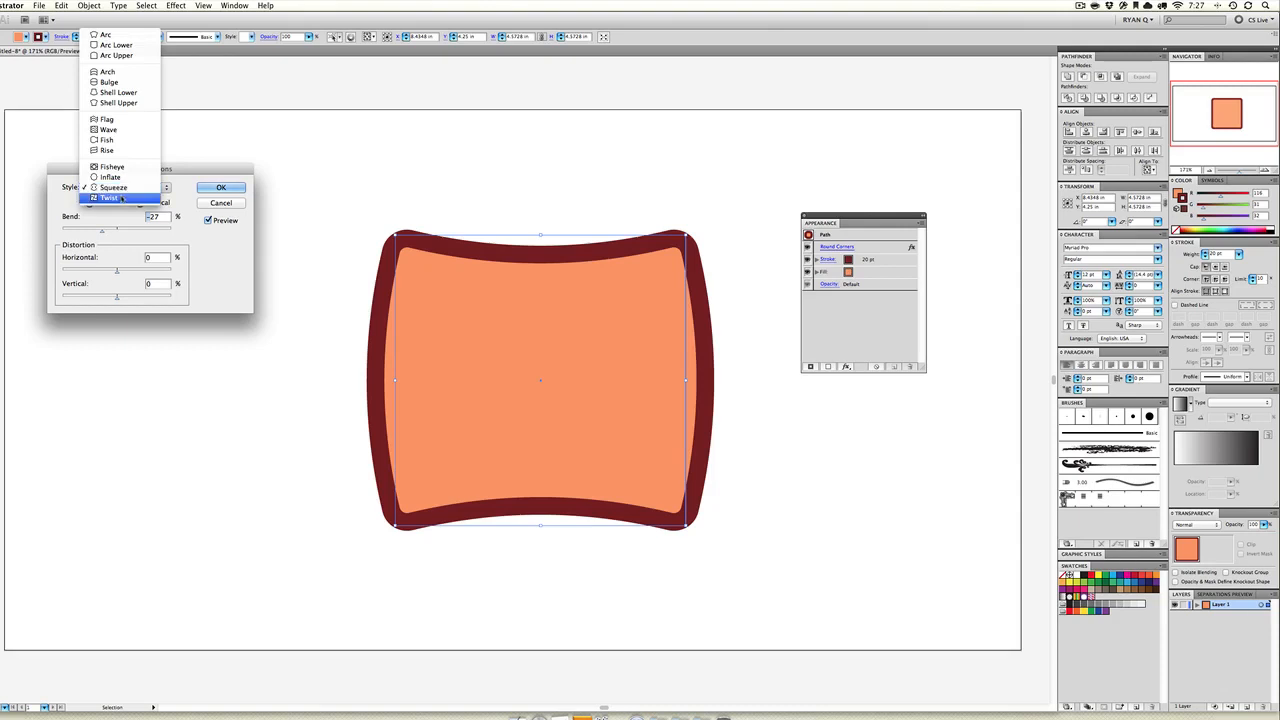
{"action": "left_click", "coordinate": [108, 197]}
{"action": "left_click", "coordinate": [222, 203]}
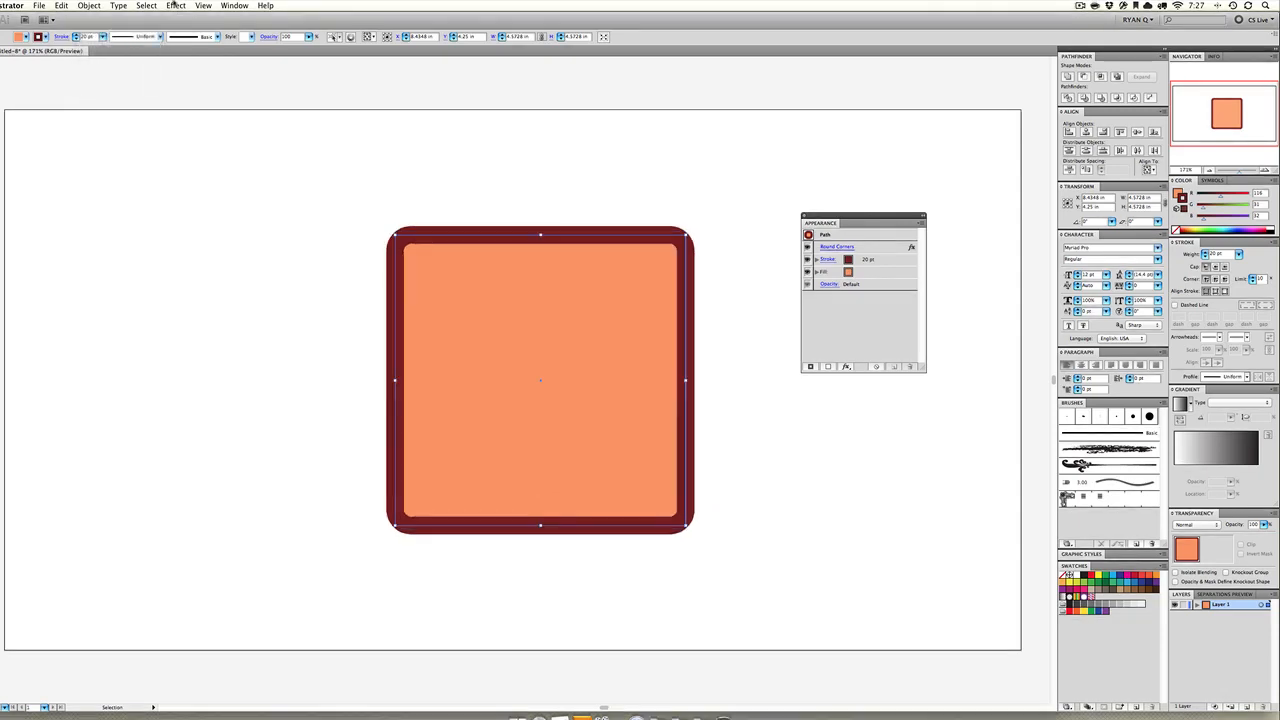
- Apply a Gaussian Blur to the rounded square and move it toward the artboard's upper-left corner
{"action": "left_click", "coordinate": [176, 6]}
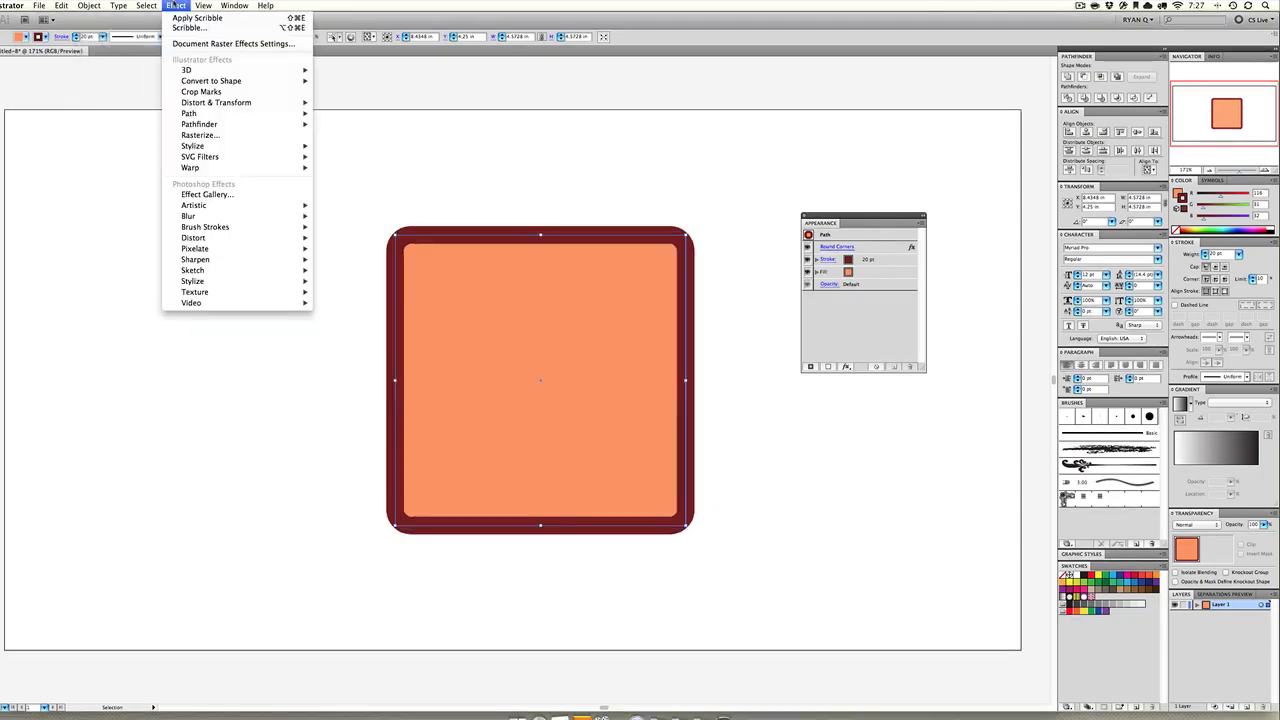
{"action": "mouse_move", "coordinate": [283, 212]}
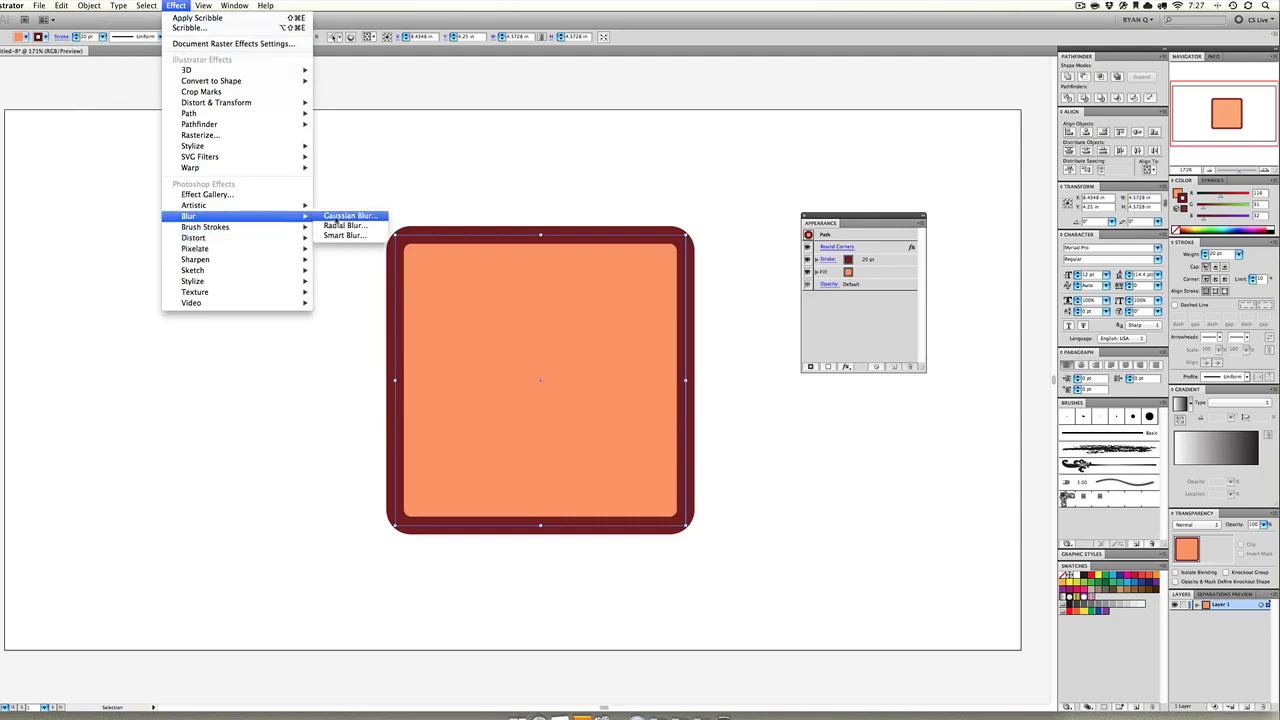
{"action": "left_click", "coordinate": [340, 216]}
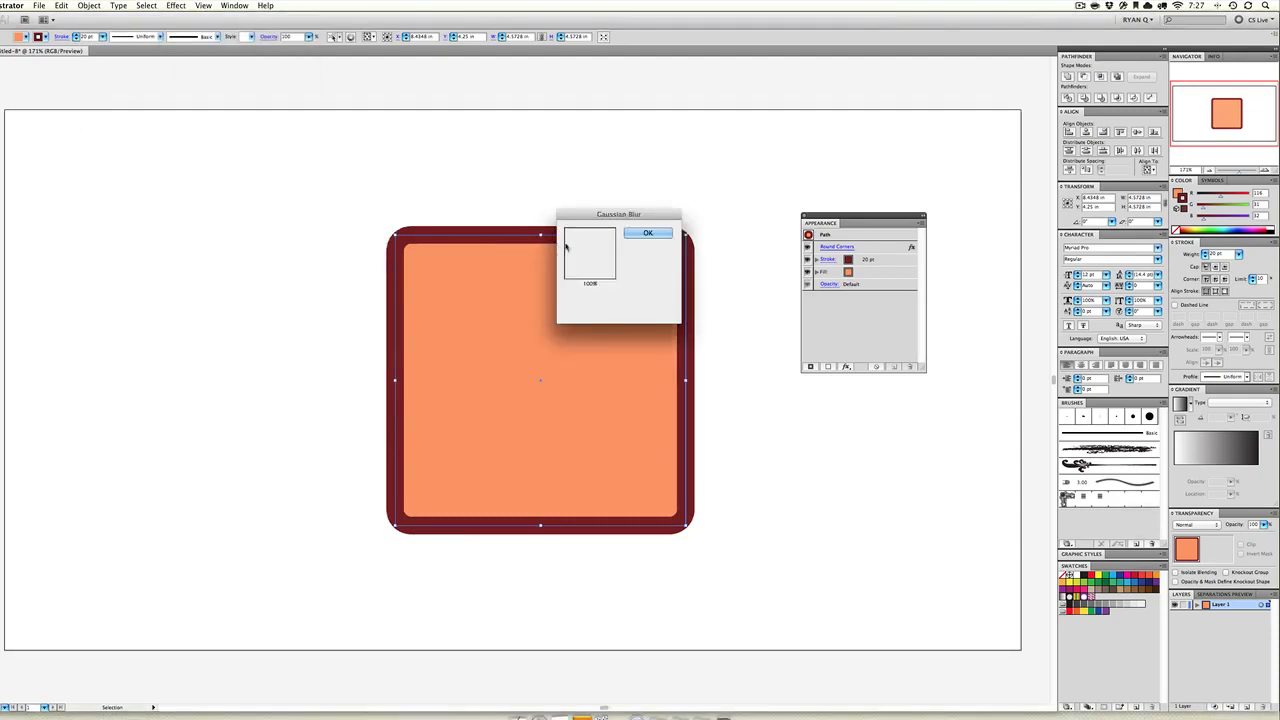
{"action": "left_click", "coordinate": [648, 234]}
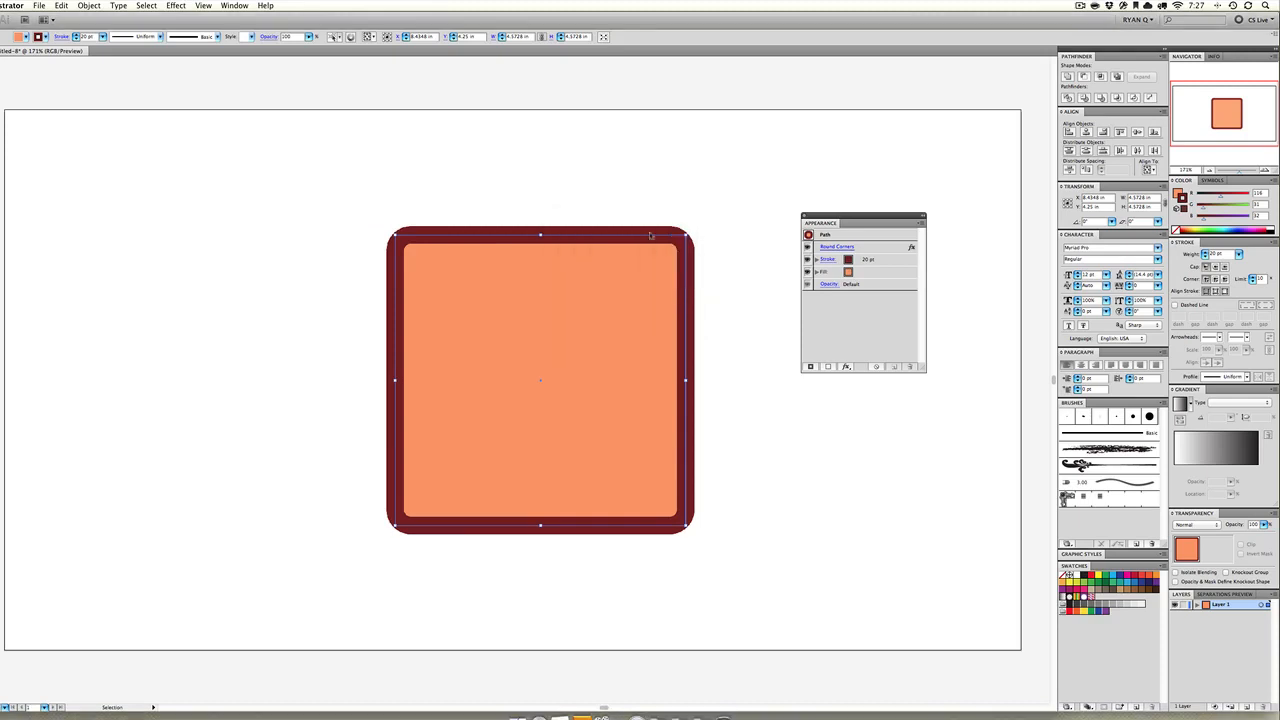
{"action": "left_click", "coordinate": [540, 185]}
{"action": "left_click_drag", "start_coordinate": [528, 372], "coordinate": [314, 332]}
- Examine the blurred edge of the square at up to 800% magnification
{"action": "key", "text": "super+equal"}
{"action": "key", "text": "super+equal"}
{"action": "key", "text": "super+equal"}
{"action": "key", "text": "super+equal"}
{"action": "key", "text": "super+equal"}
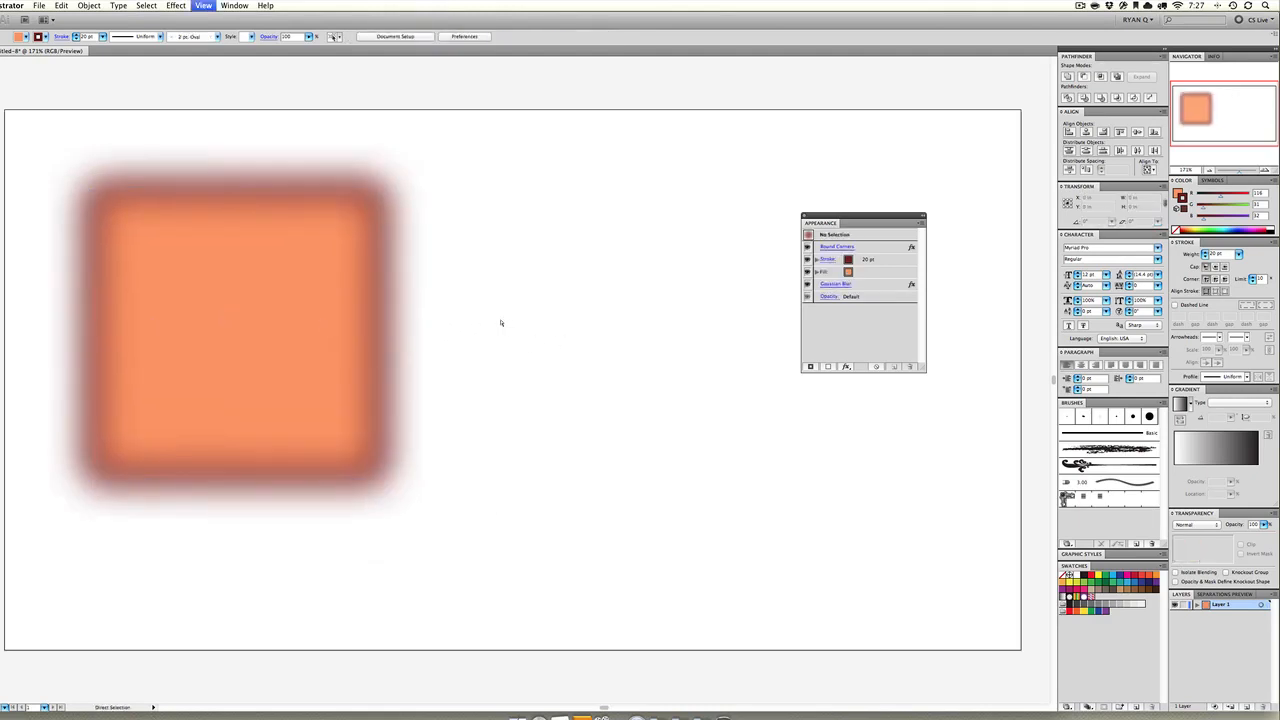
{"action": "key", "text": "space"}
{"action": "left_click_drag", "start_coordinate": [140, 308], "coordinate": [680, 320]}
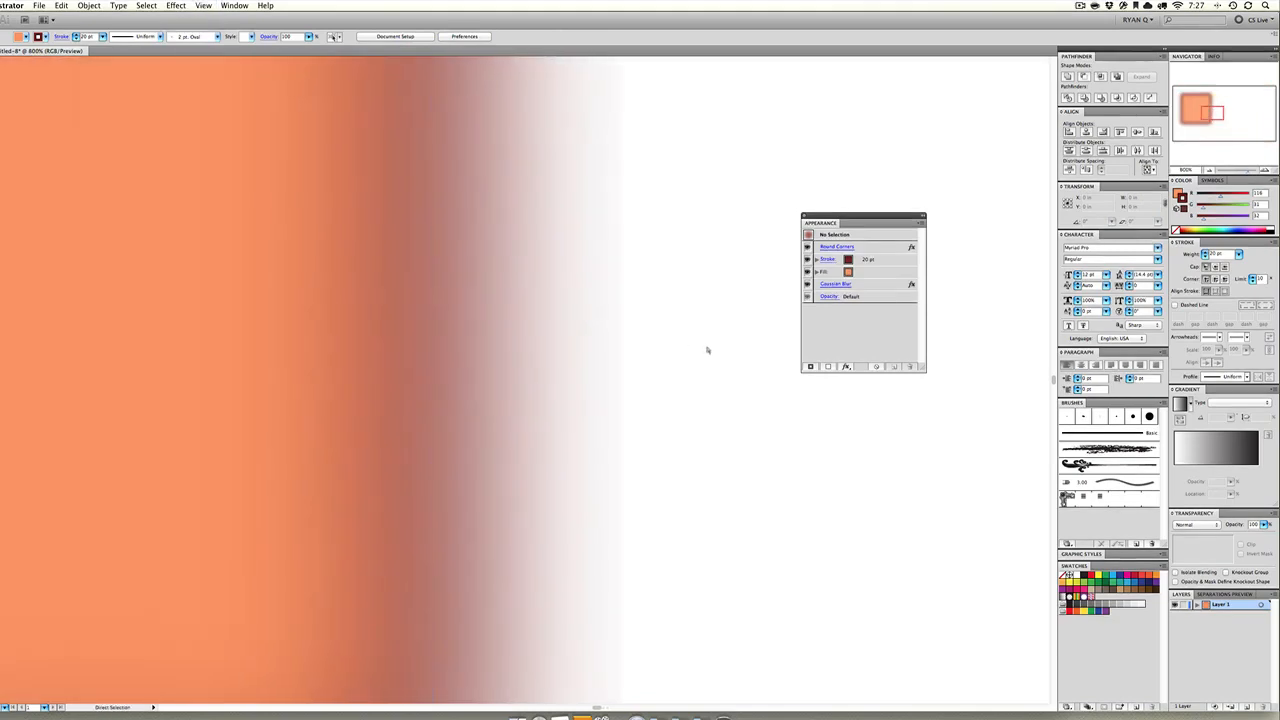
{"action": "key", "text": "super+minus"}
{"action": "key", "text": "super+minus"}
{"action": "key", "text": "super+minus"}
{"action": "key", "text": "super+minus"}
{"action": "key", "text": "super+minus"}
{"action": "key", "text": "super+minus"}
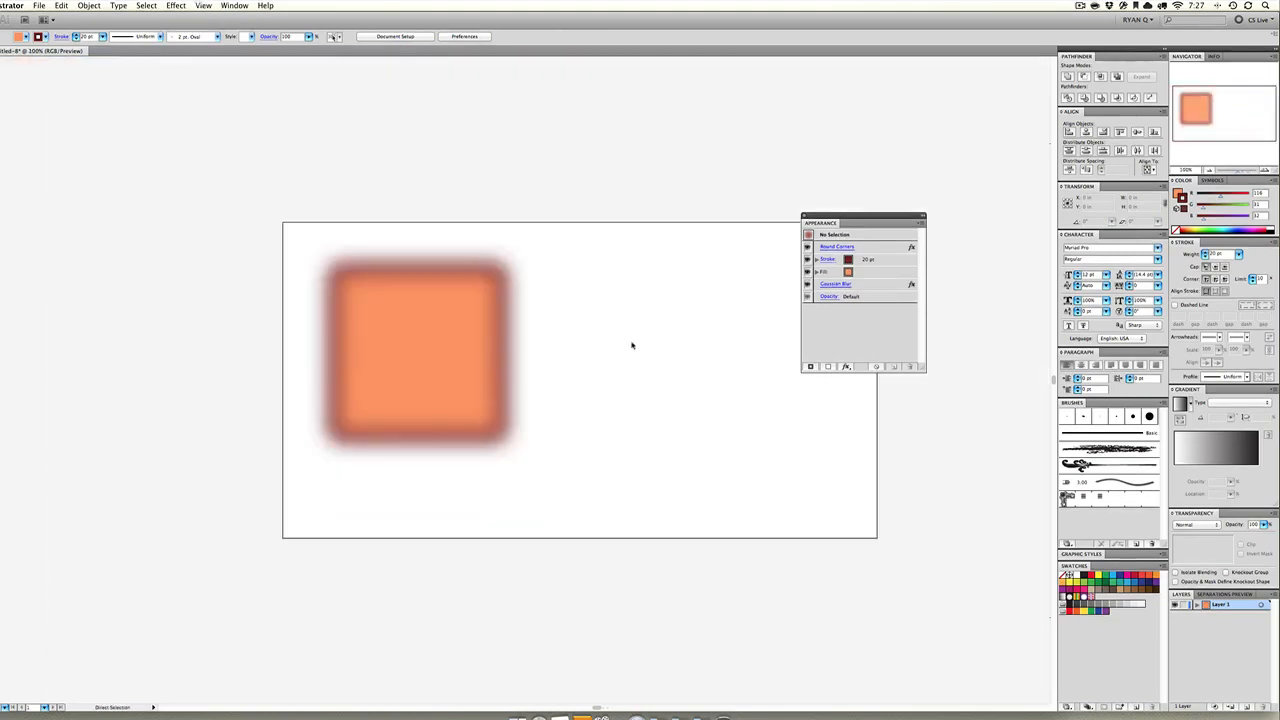
- Delete the blurred square from the artboard
{"action": "key", "text": "space"}
{"action": "left_click_drag", "start_coordinate": [526, 333], "coordinate": [471, 306]}
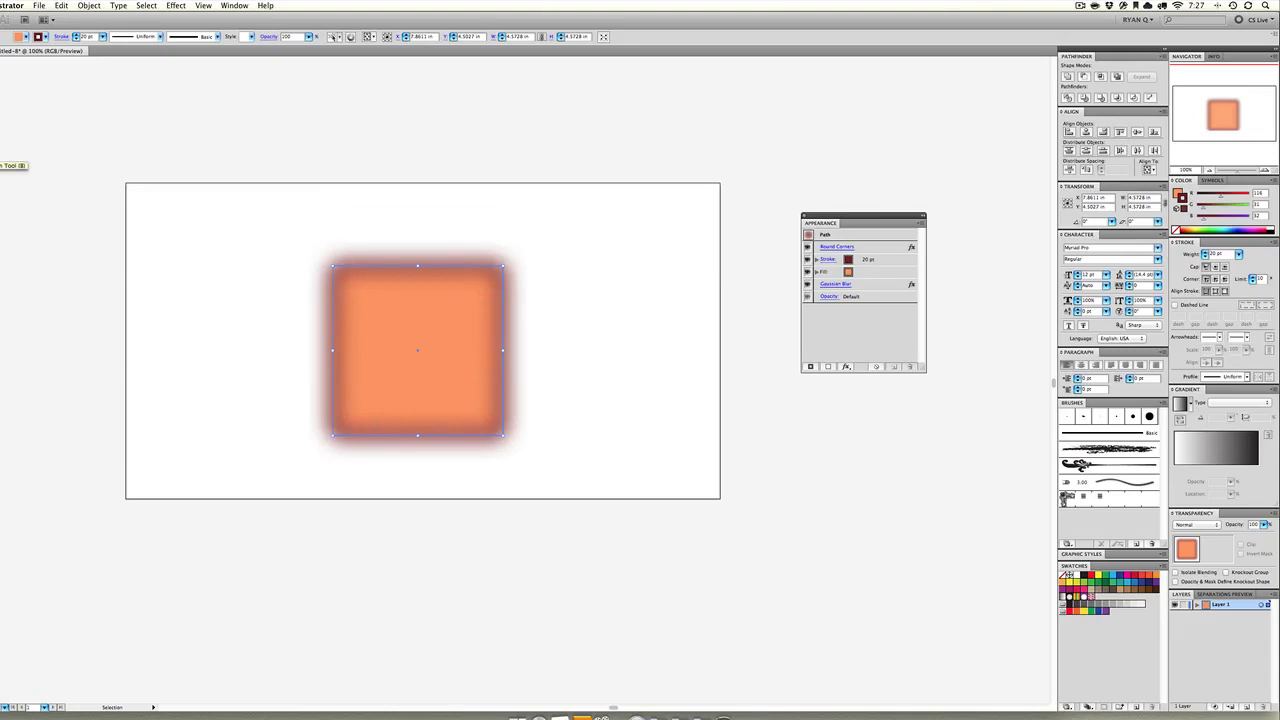
{"action": "left_click", "coordinate": [4, 164]}
{"action": "key", "text": "Delete"}
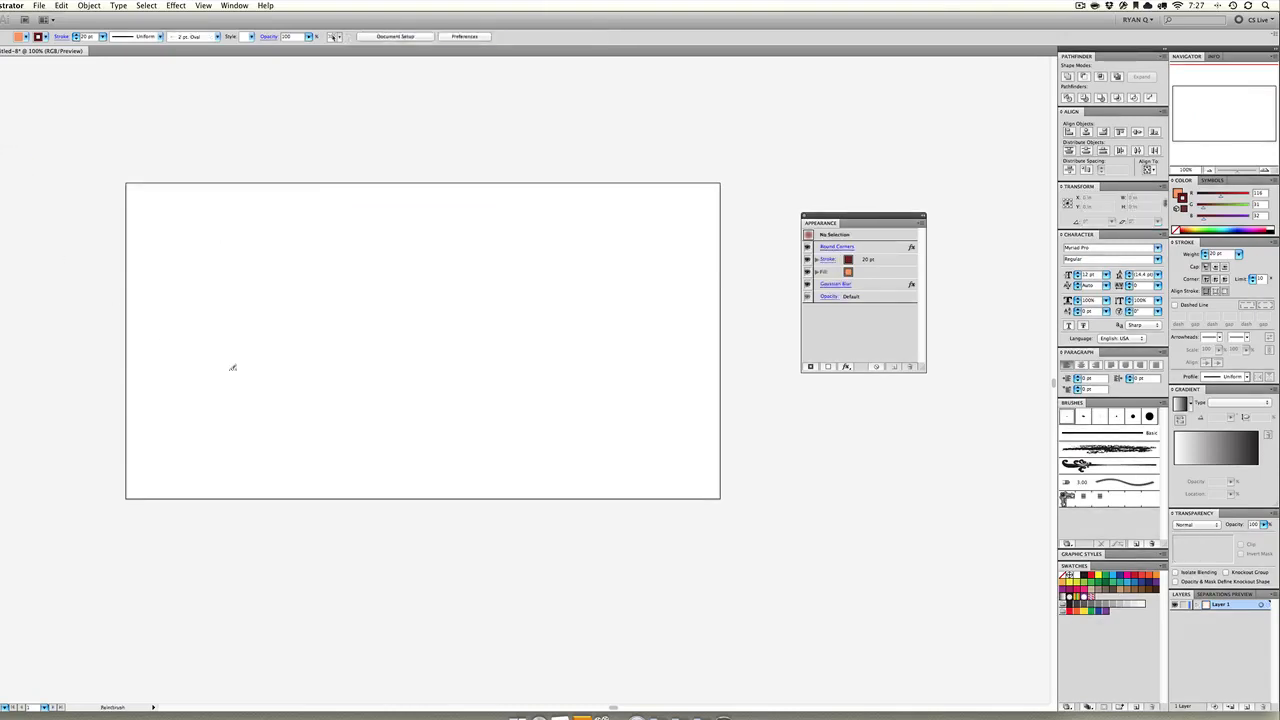
- Paint a closed outline of jagged grass blades along the artboard's lower edge and give it a dark green fill without a stroke
{"action": "scroll", "coordinate": [234, 383], "scroll_direction": "right", "scroll_amount": 1}
{"action": "mouse_move", "coordinate": [124, 495]}
{"action": "left_mouse_down"}
{"action": "mouse_move", "coordinate": [167, 394]}
{"action": "mouse_move", "coordinate": [186, 491]}
{"action": "mouse_move", "coordinate": [230, 412]}
{"action": "mouse_move", "coordinate": [237, 471]}
{"action": "mouse_move", "coordinate": [260, 355]}
{"action": "mouse_move", "coordinate": [278, 473]}
{"action": "mouse_move", "coordinate": [312, 414]}
{"action": "mouse_move", "coordinate": [322, 456]}
{"action": "mouse_move", "coordinate": [355, 425]}
{"action": "mouse_move", "coordinate": [379, 450]}
{"action": "mouse_move", "coordinate": [409, 360]}
{"action": "mouse_move", "coordinate": [438, 467]}
{"action": "mouse_move", "coordinate": [464, 422]}
{"action": "mouse_move", "coordinate": [486, 478]}
{"action": "mouse_move", "coordinate": [517, 431]}
{"action": "mouse_move", "coordinate": [555, 416]}
{"action": "mouse_move", "coordinate": [561, 339]}
{"action": "mouse_move", "coordinate": [592, 457]}
{"action": "mouse_move", "coordinate": [625, 456]}
{"action": "mouse_move", "coordinate": [653, 425]}
{"action": "mouse_move", "coordinate": [666, 356]}
{"action": "mouse_move", "coordinate": [675, 452]}
{"action": "mouse_move", "coordinate": [698, 345]}
{"action": "mouse_move", "coordinate": [723, 502]}
{"action": "mouse_move", "coordinate": [118, 498]}
{"action": "left_mouse_up"}
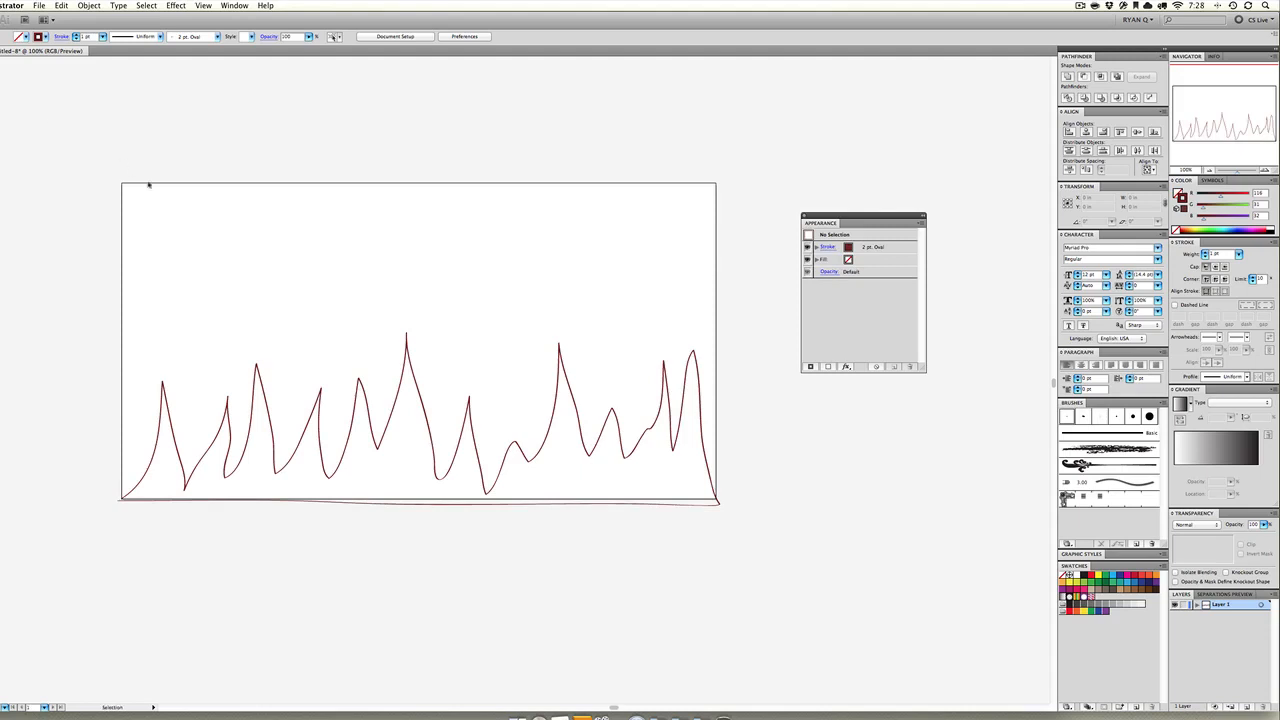
{"action": "left_click_drag", "start_coordinate": [148, 184], "coordinate": [640, 458]}
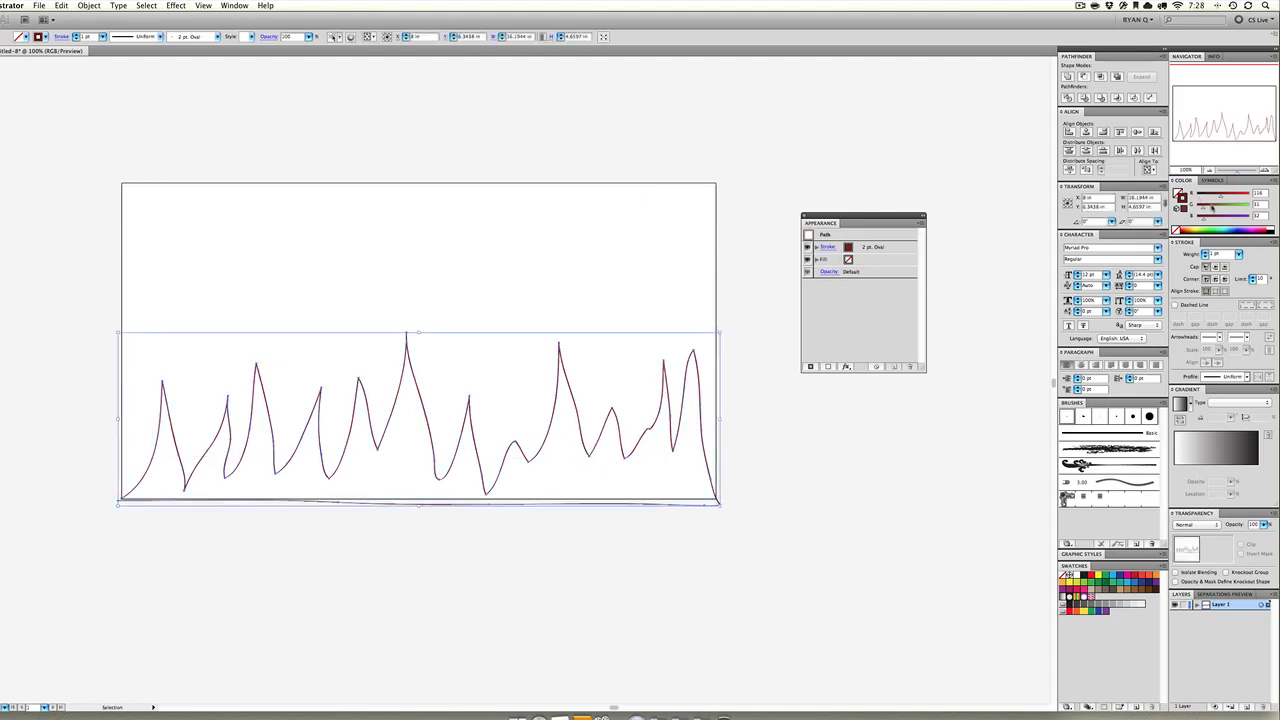
{"action": "left_click", "coordinate": [1176, 230]}
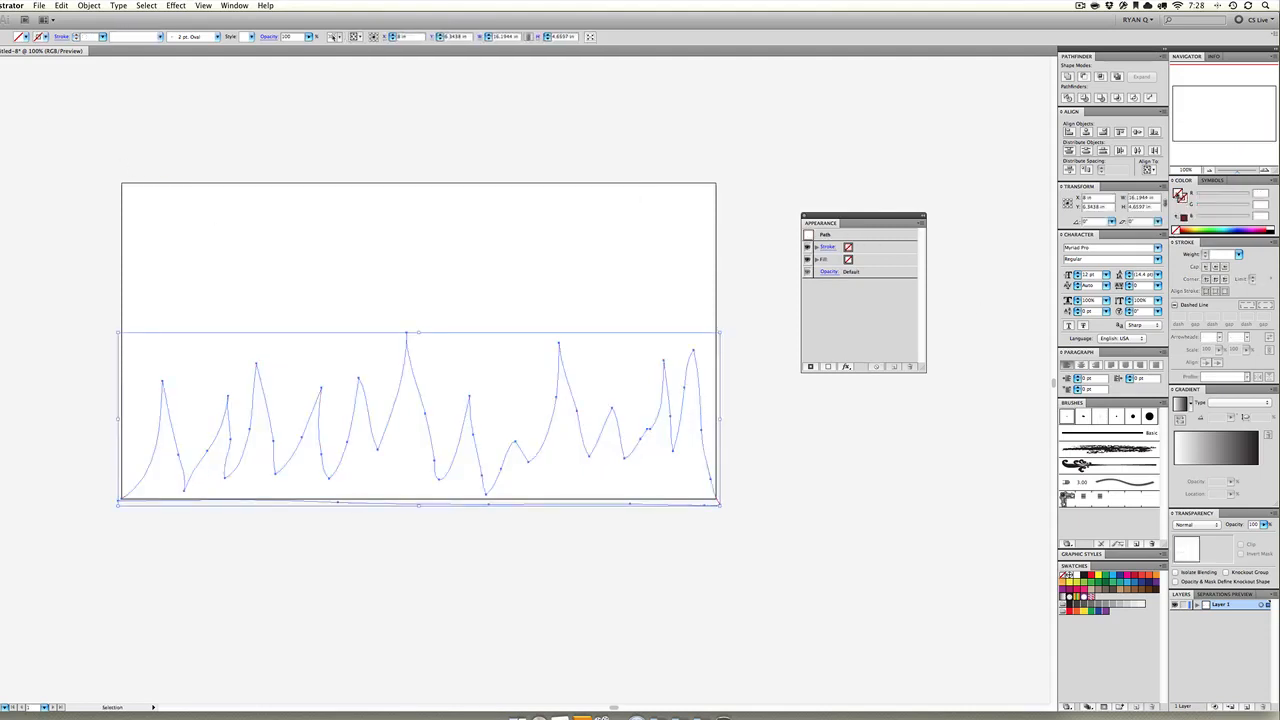
{"action": "left_click", "coordinate": [1107, 580]}
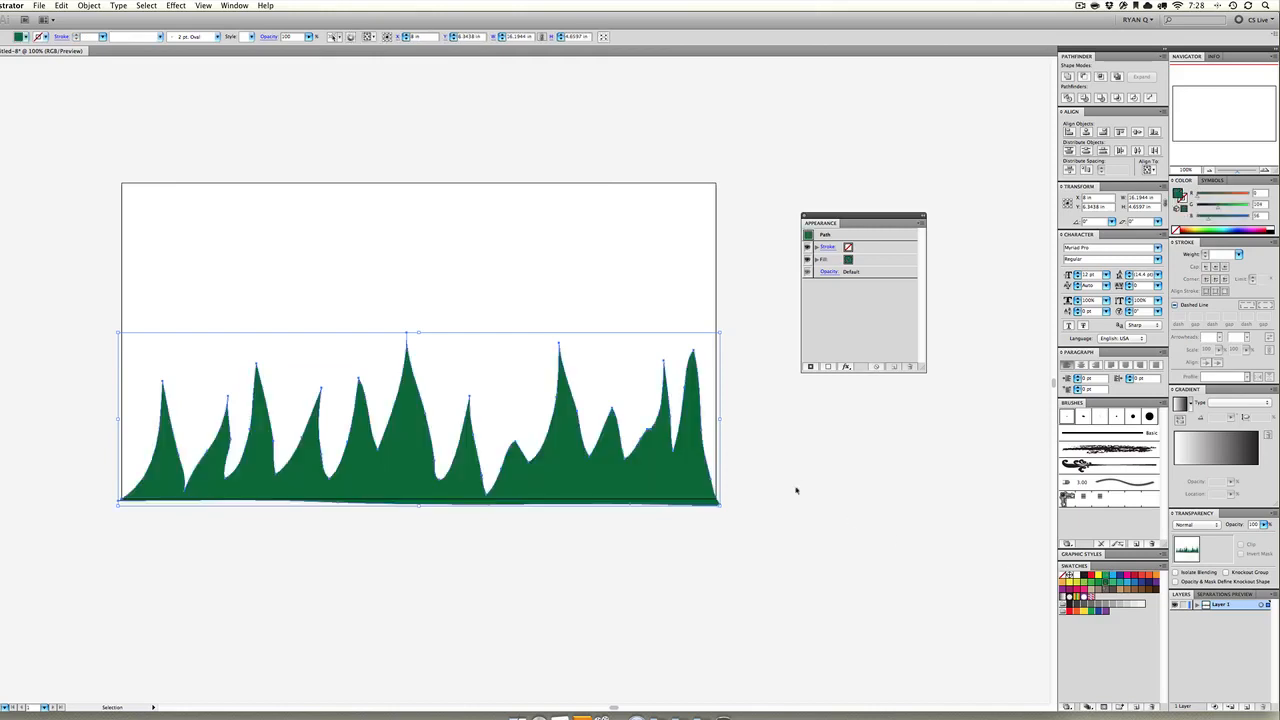
{"action": "left_click", "coordinate": [794, 486]}
- Duplicate the grass shape below the artboard and reflect the copy across the vertical axis
{"action": "left_click", "coordinate": [639, 464]}
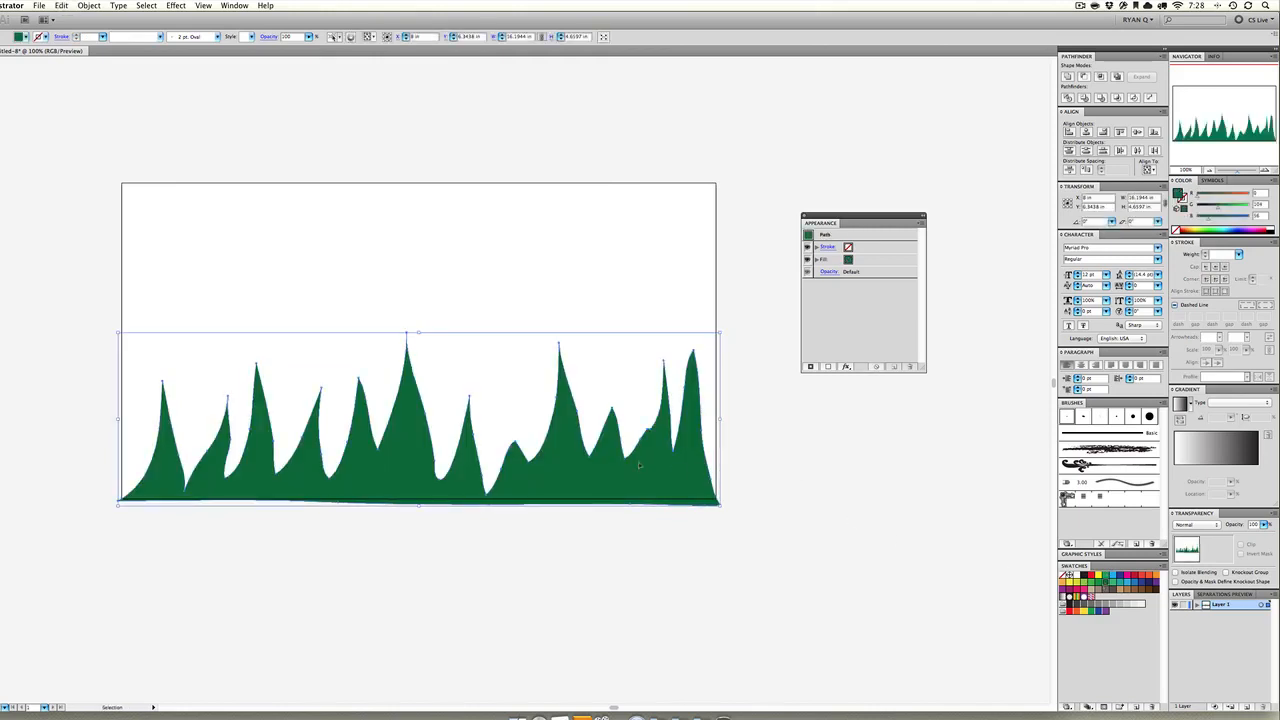
{"action": "left_click_drag", "start_coordinate": [639, 464], "coordinate": [622, 535]}
{"action": "left_click_drag", "start_coordinate": [621, 534], "coordinate": [621, 657]}
{"action": "left_click", "coordinate": [87, 5]}
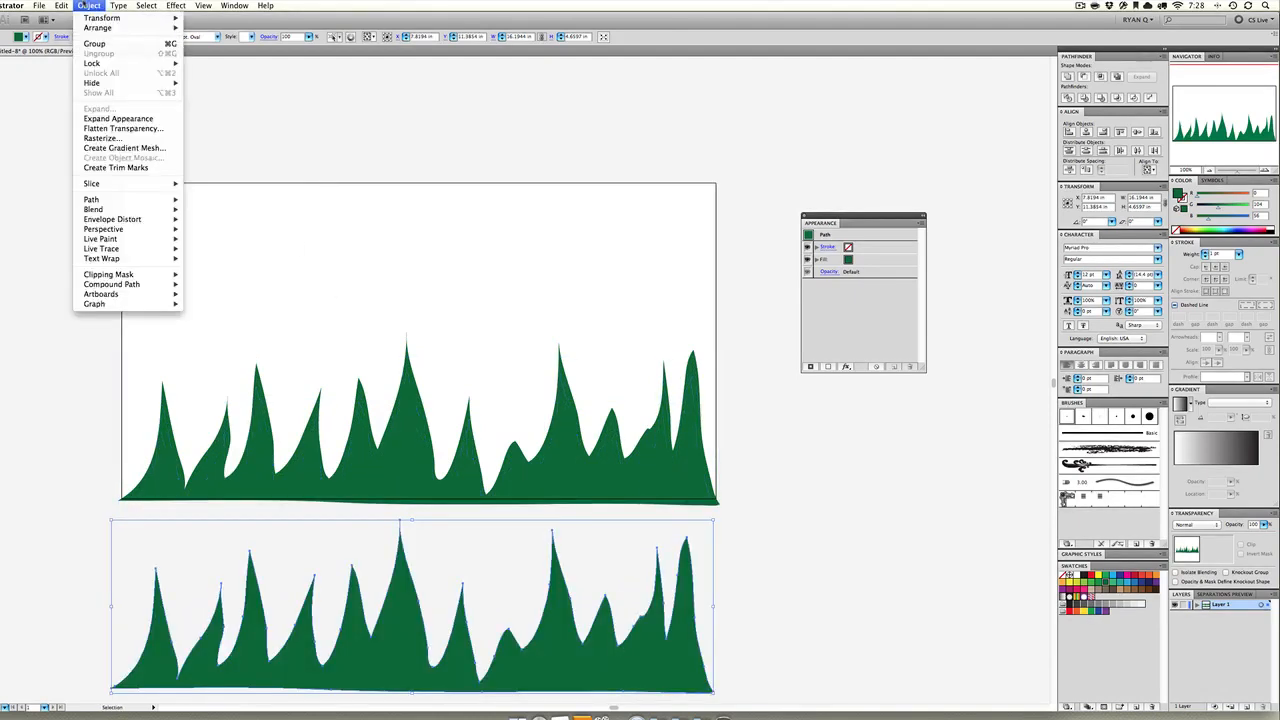
{"action": "mouse_move", "coordinate": [90, 18]}
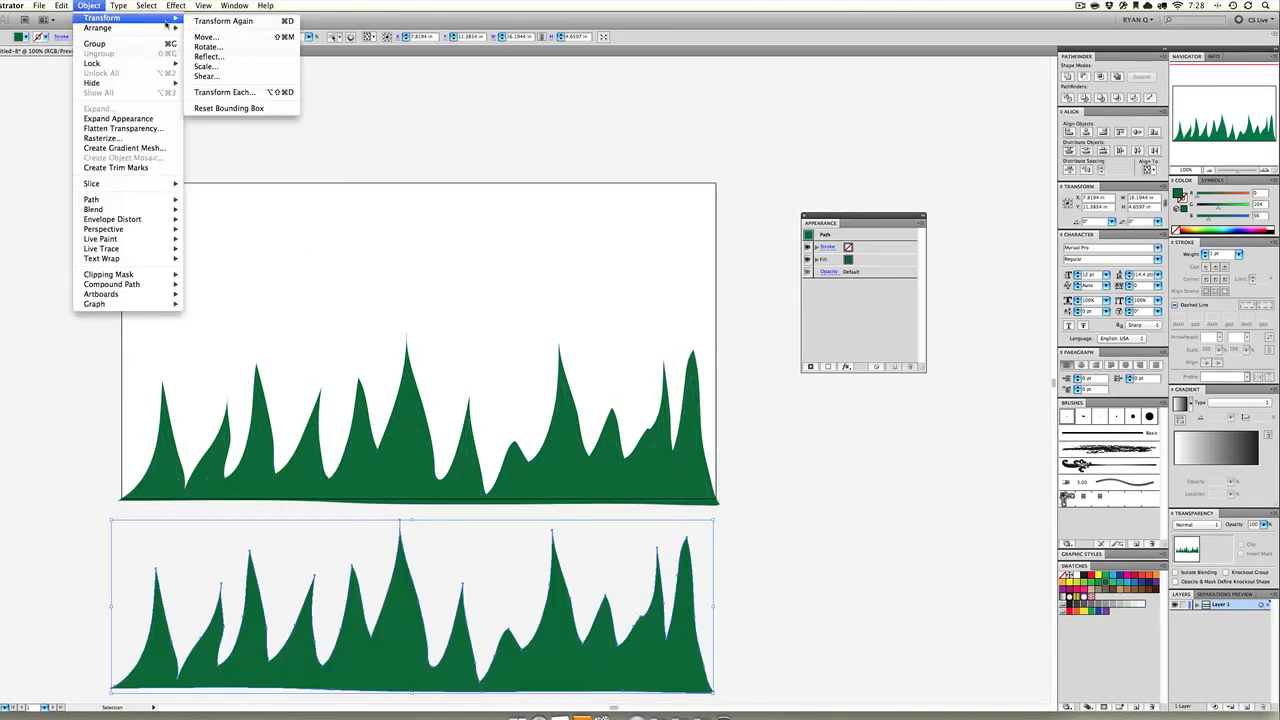
{"action": "left_click", "coordinate": [210, 56]}
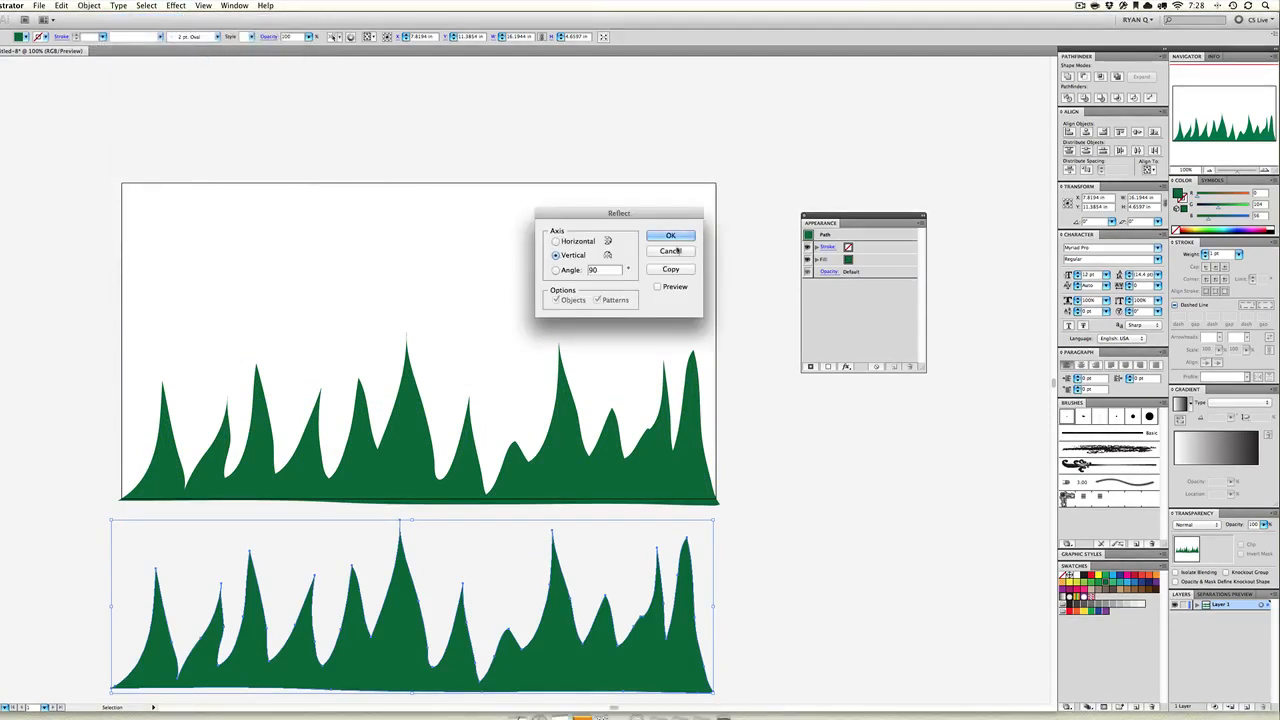
{"action": "left_click", "coordinate": [670, 236]}
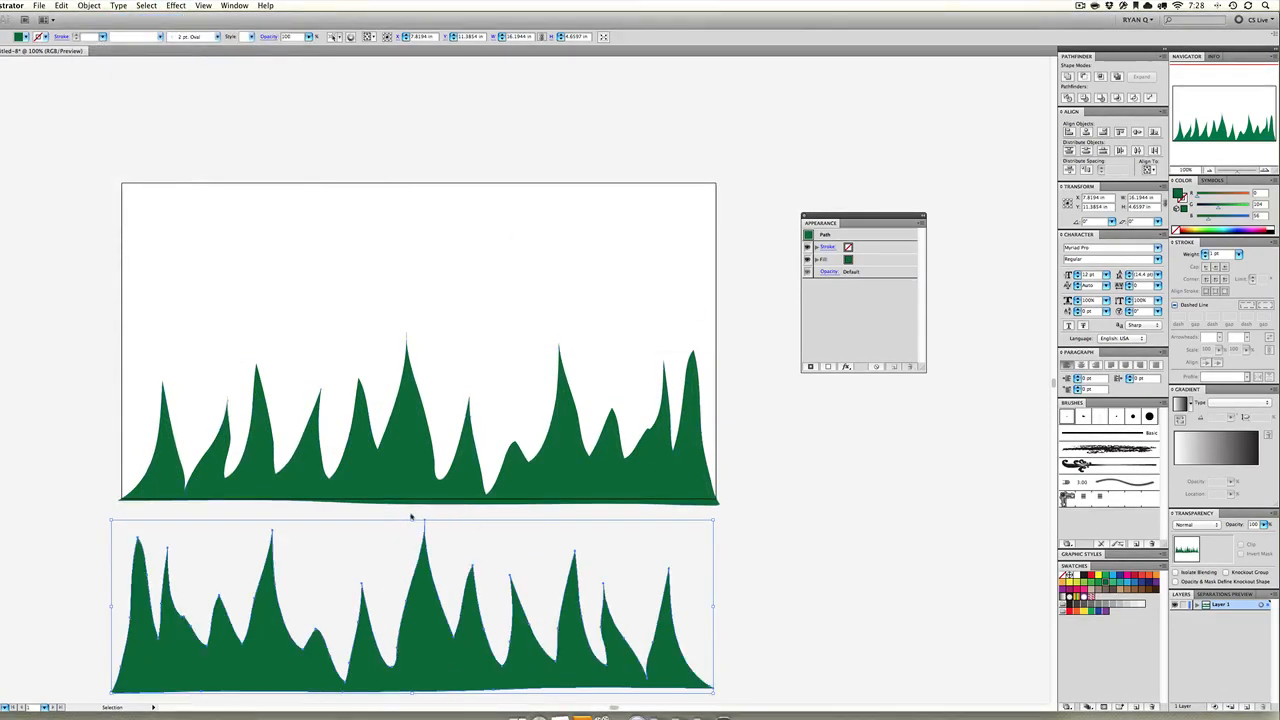
- Resize the reflected grass to about 7.65 in wide by 6.55 in high and duplicate it alongside itself
{"action": "left_click_drag", "start_coordinate": [411, 520], "coordinate": [411, 450]}
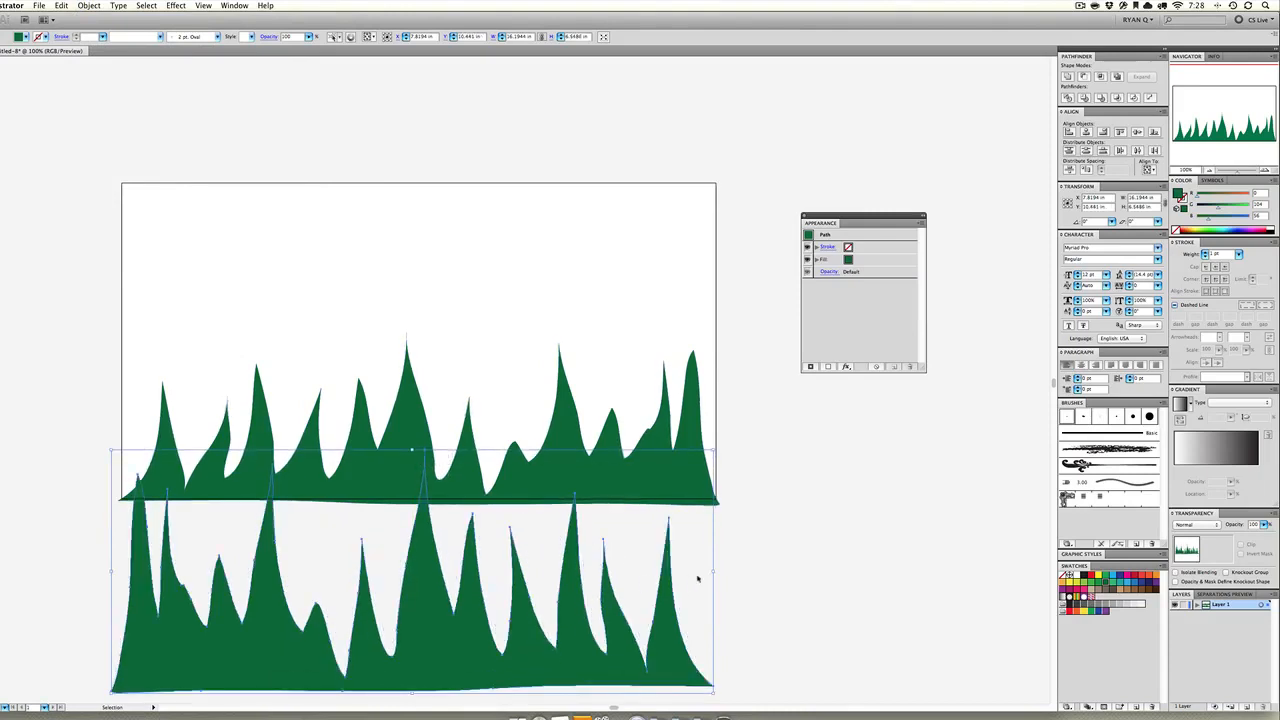
{"action": "left_click_drag", "start_coordinate": [712, 570], "coordinate": [395, 562]}
{"action": "left_click_drag", "start_coordinate": [266, 643], "coordinate": [544, 642]}
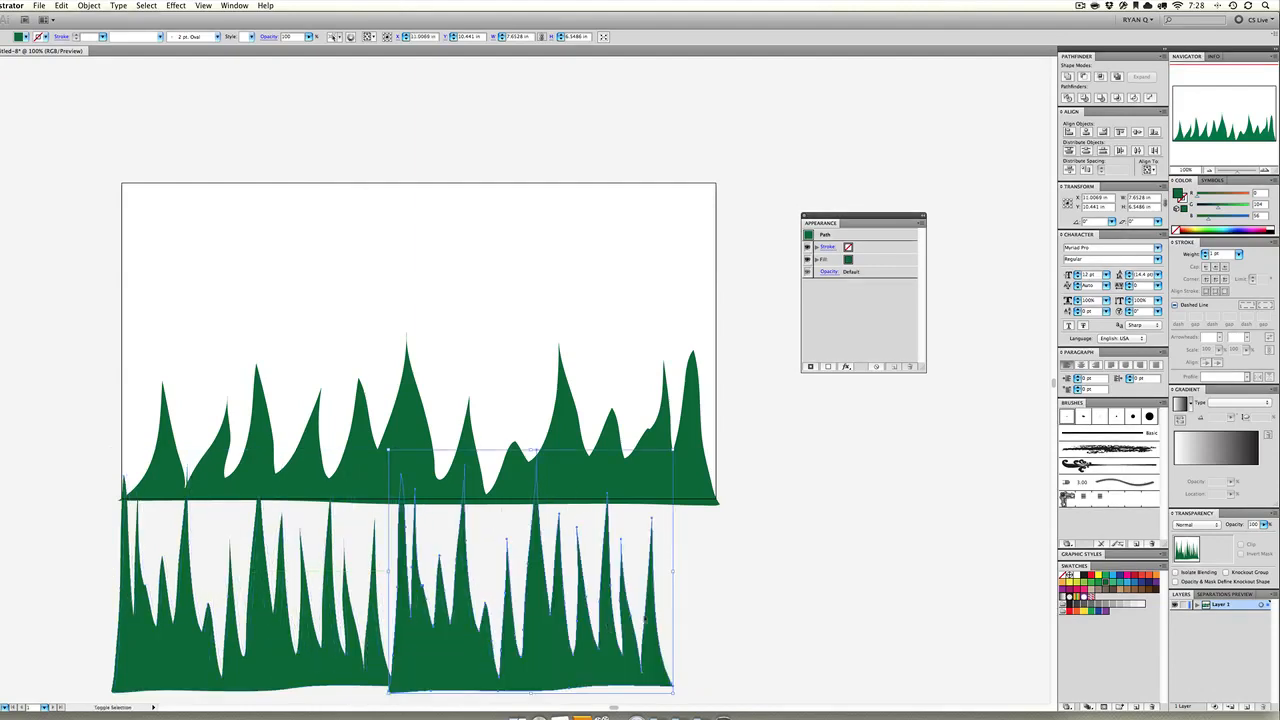
- Widen the two narrow grass pieces together to about 16.4 in and unite them into one shape
{"action": "left_click", "coordinate": [382, 642], "text": "shift"}
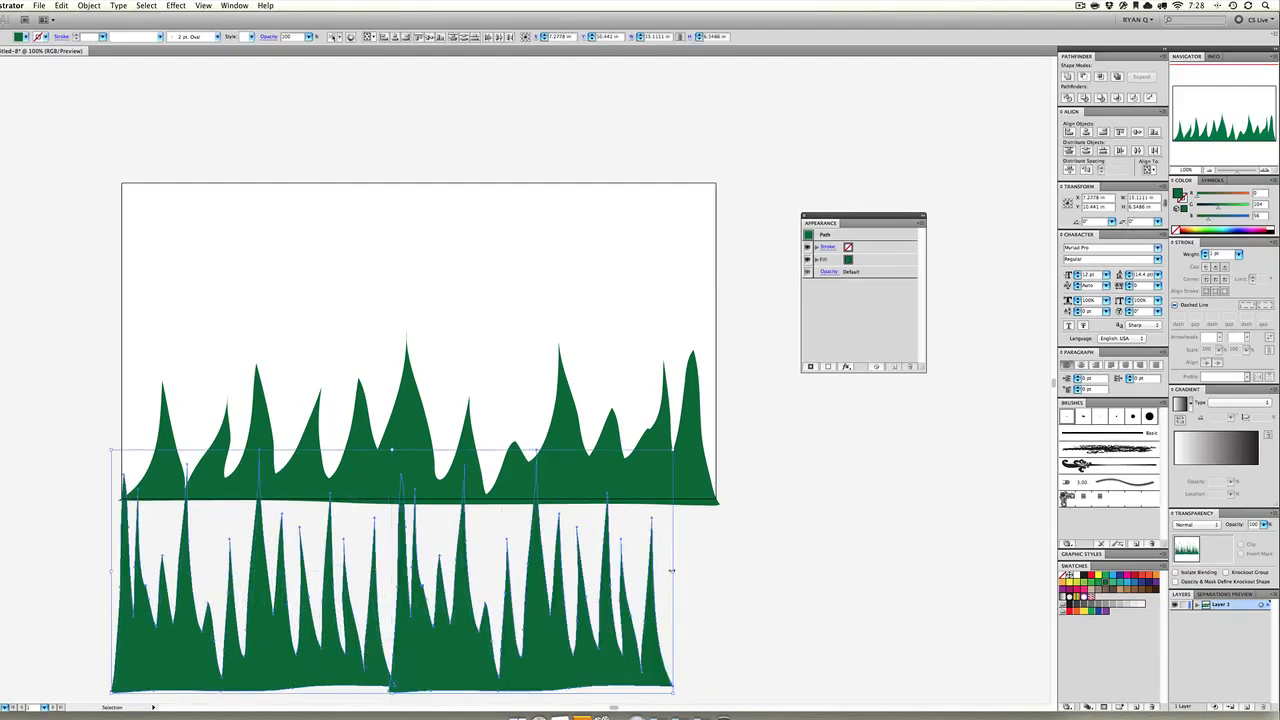
{"action": "left_click_drag", "start_coordinate": [671, 570], "coordinate": [719, 572]}
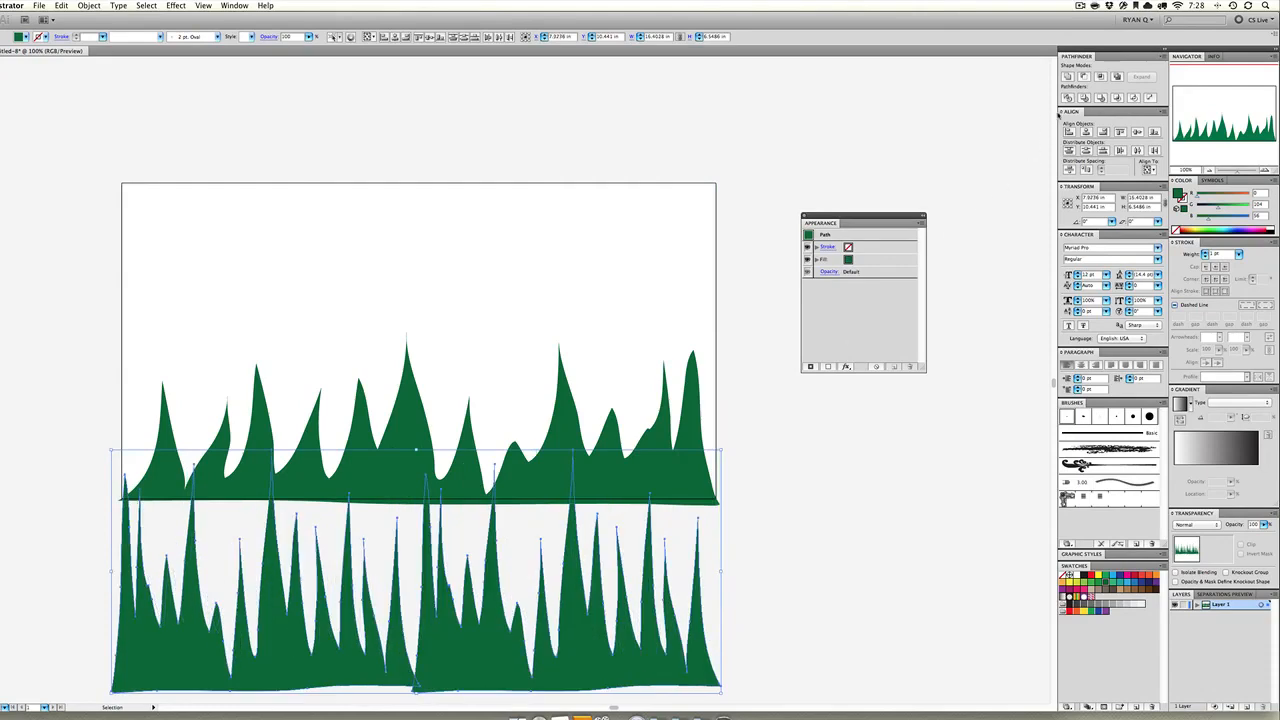
{"action": "left_click", "coordinate": [1068, 77]}
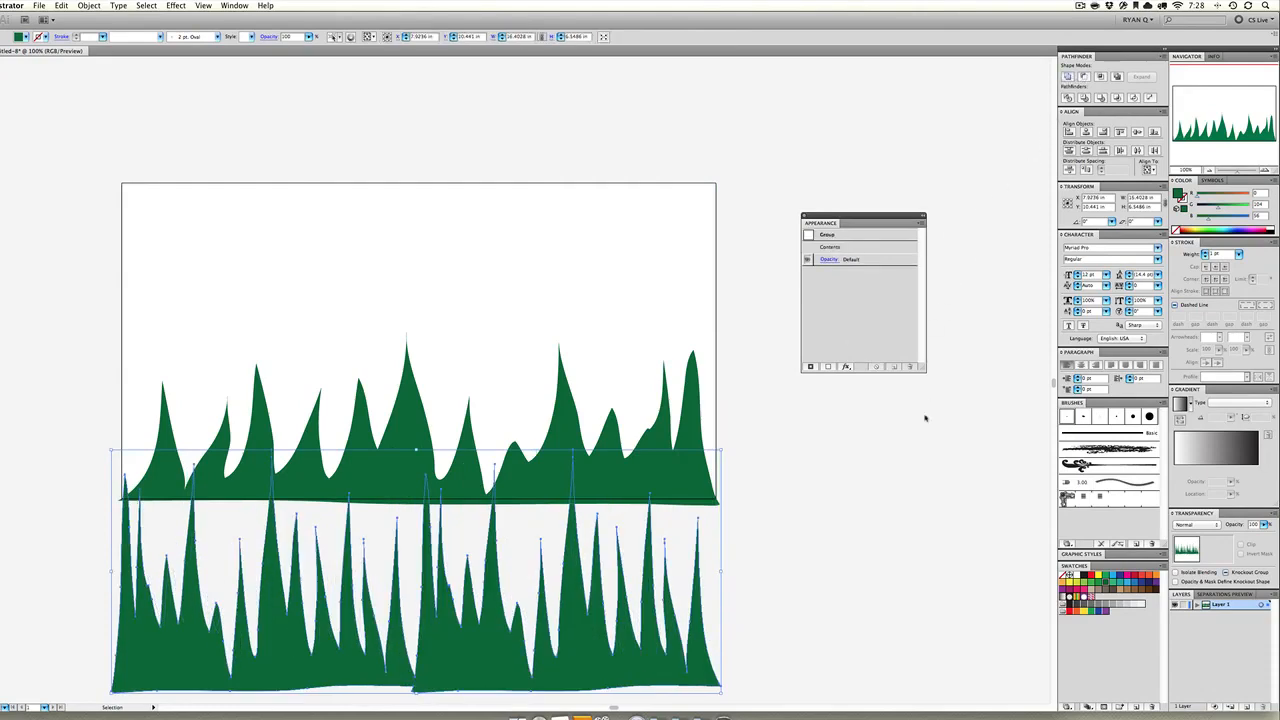
- Fill the united grass with light green and move it up onto the artboard over the dark grass
{"action": "left_click", "coordinate": [1095, 587]}
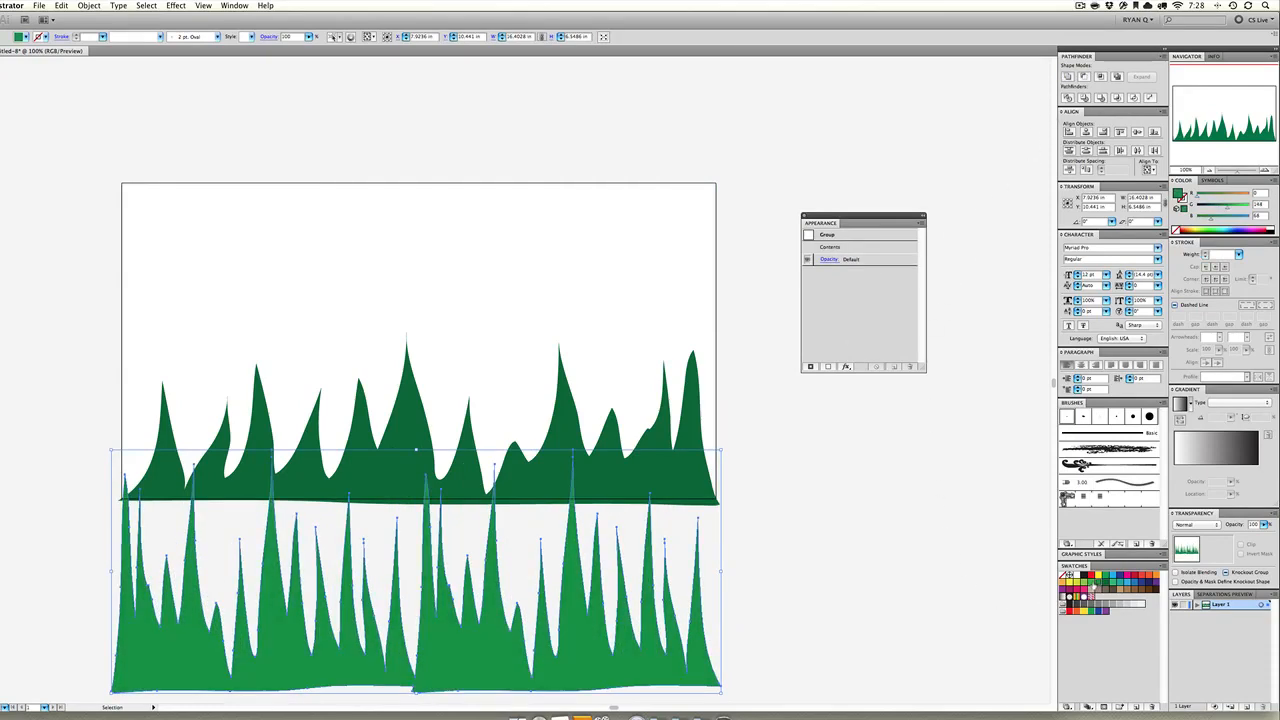
{"action": "left_click", "coordinate": [1097, 583]}
{"action": "left_click_drag", "start_coordinate": [502, 689], "coordinate": [502, 495]}
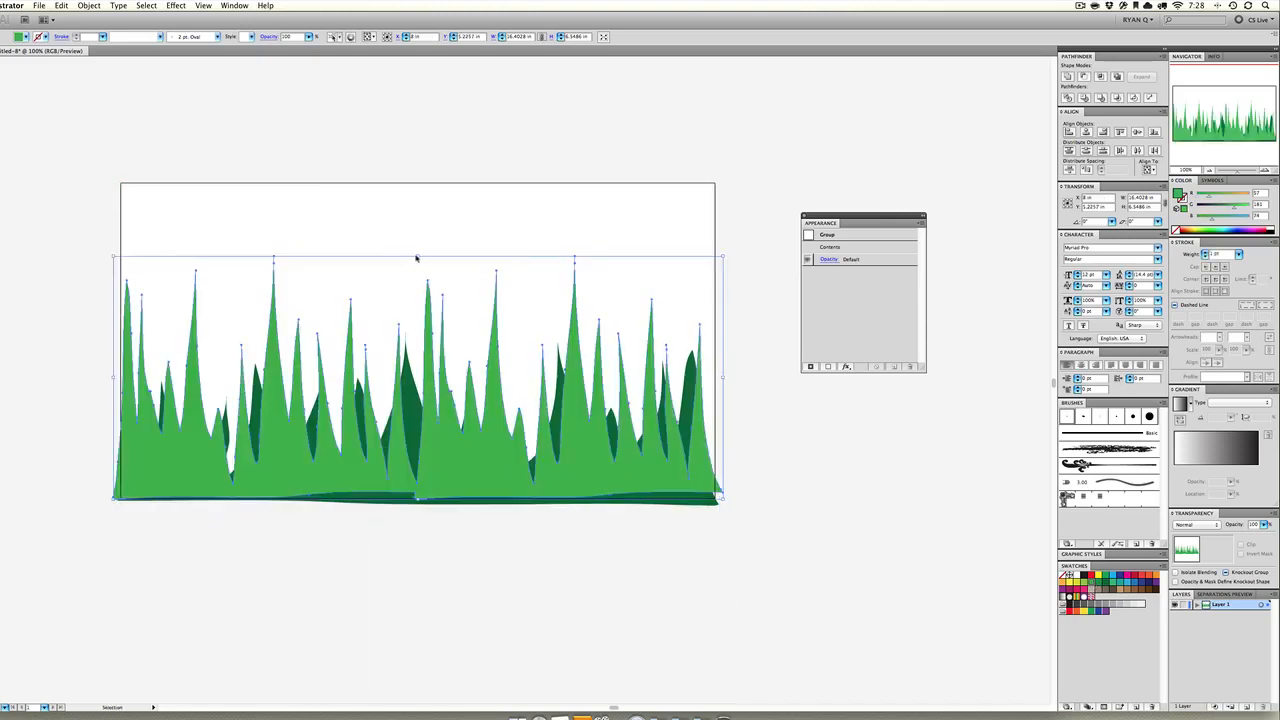
- Send the light green grass to the back and apply the last-used Gaussian Blur to it
{"action": "scroll", "coordinate": [417, 258], "scroll_direction": "left", "scroll_amount": 1}
{"action": "right_click", "coordinate": [432, 332]}
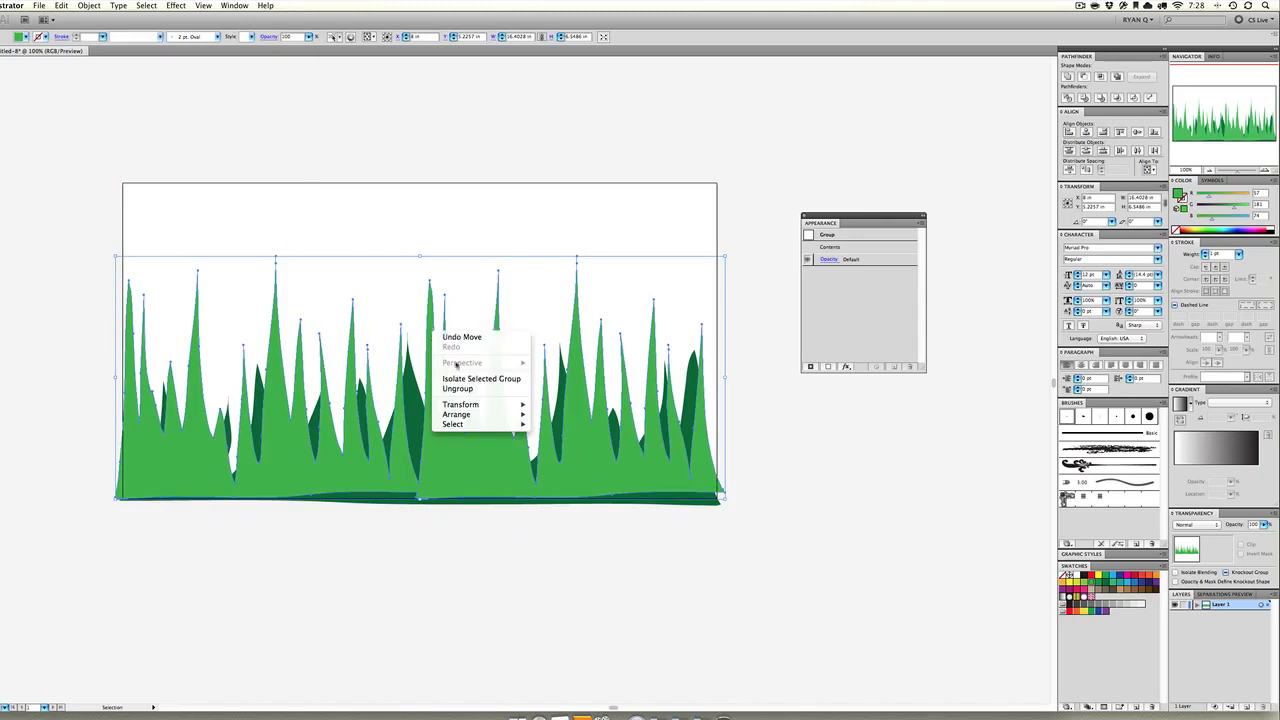
{"action": "mouse_move", "coordinate": [482, 413]}
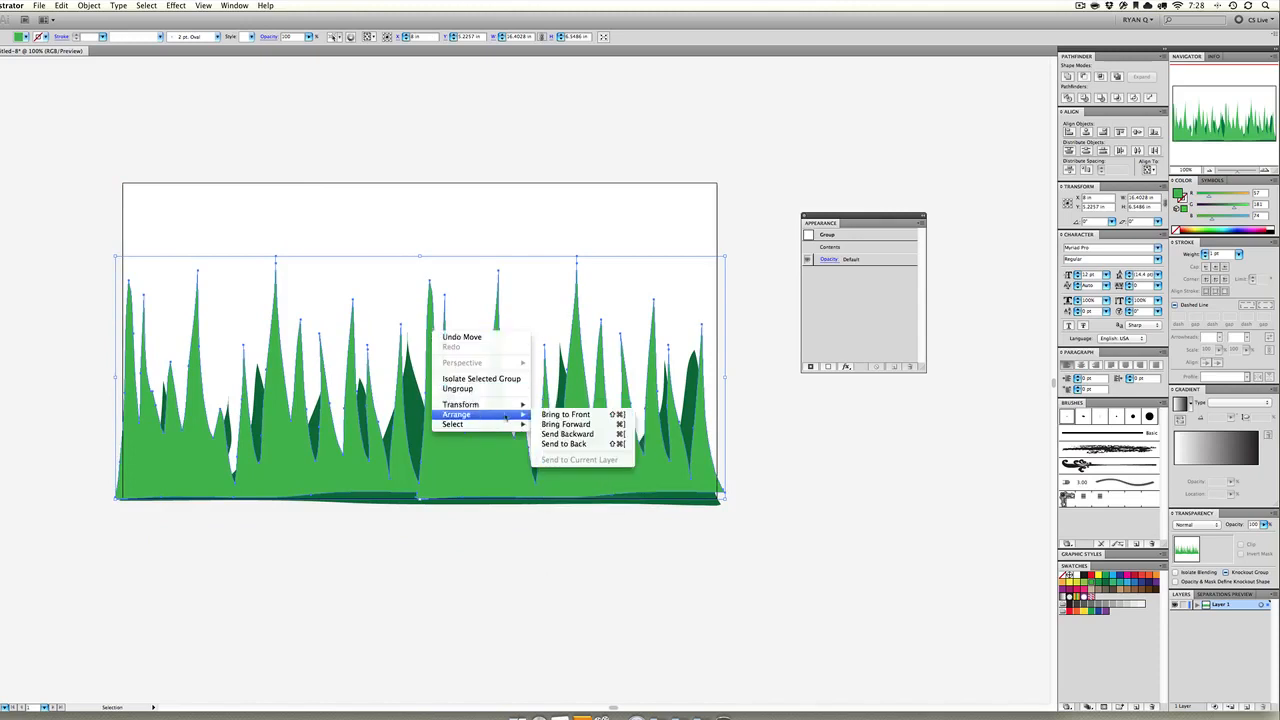
{"action": "left_click", "coordinate": [567, 446]}
{"action": "left_click", "coordinate": [180, 6]}
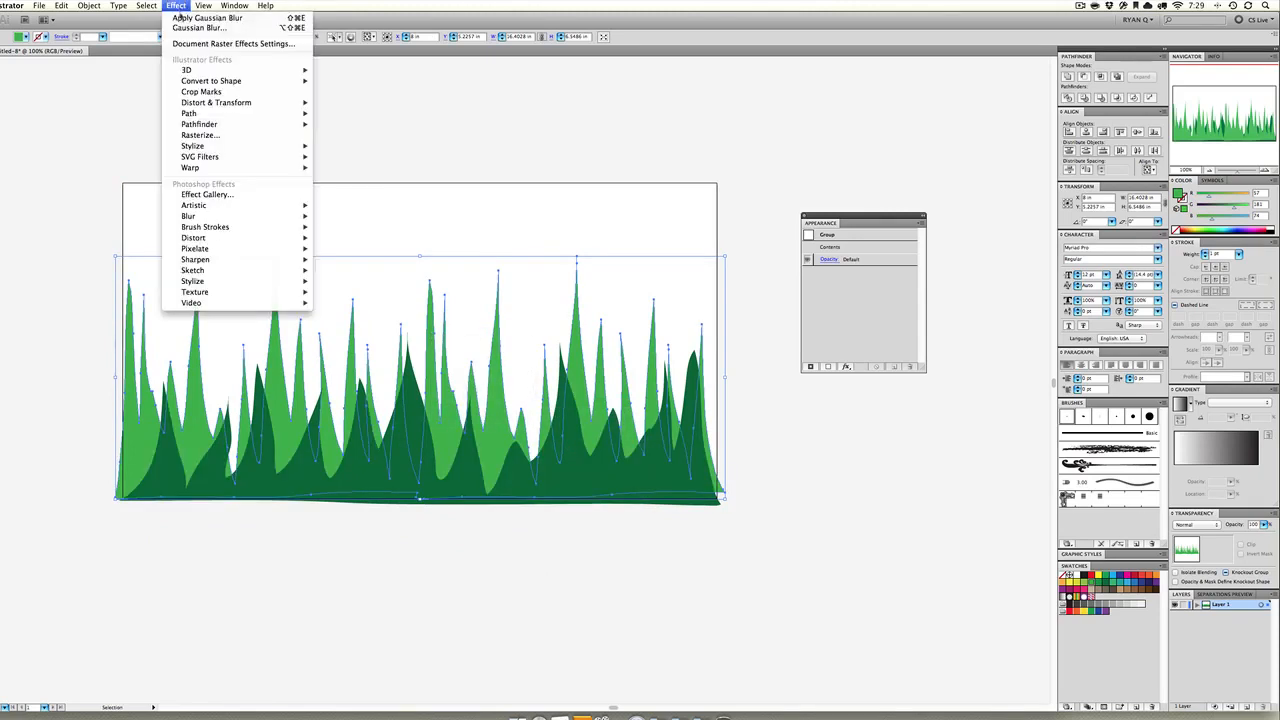
{"action": "left_click", "coordinate": [181, 21]}
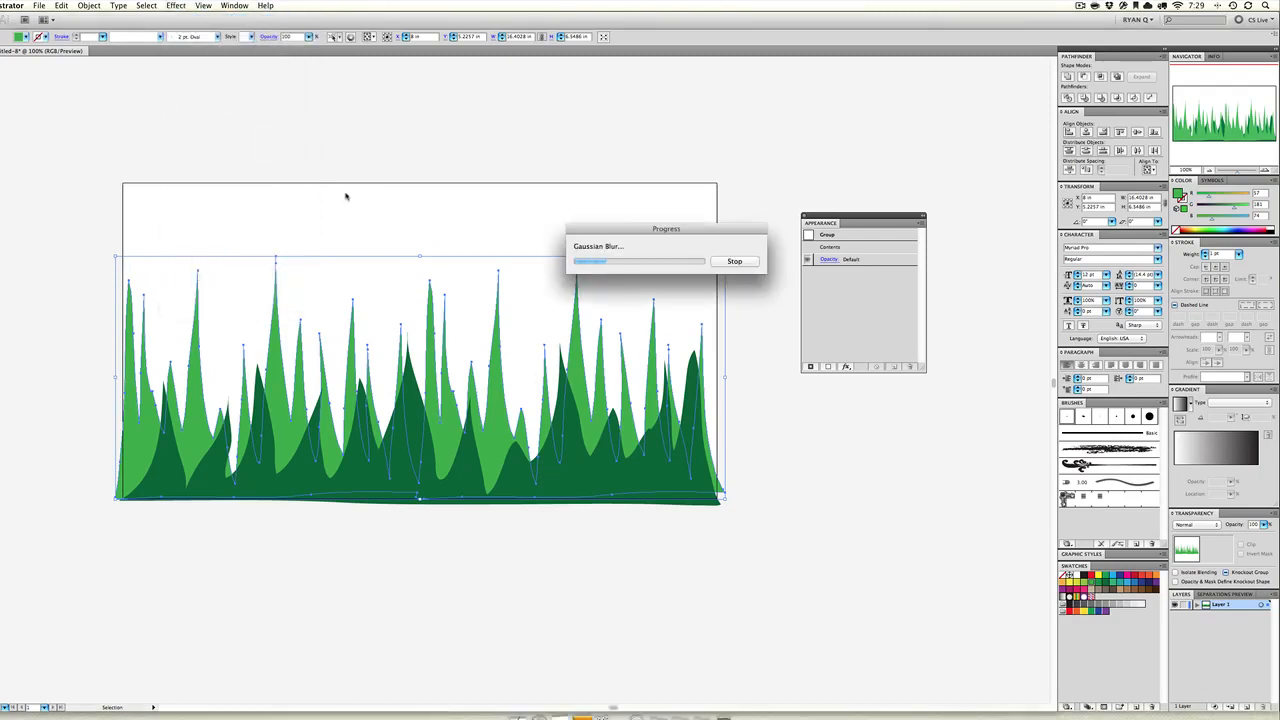
- Shorten the blurred light green grass from its top edge to about 4.72 in high
{"action": "left_click", "coordinate": [316, 238]}
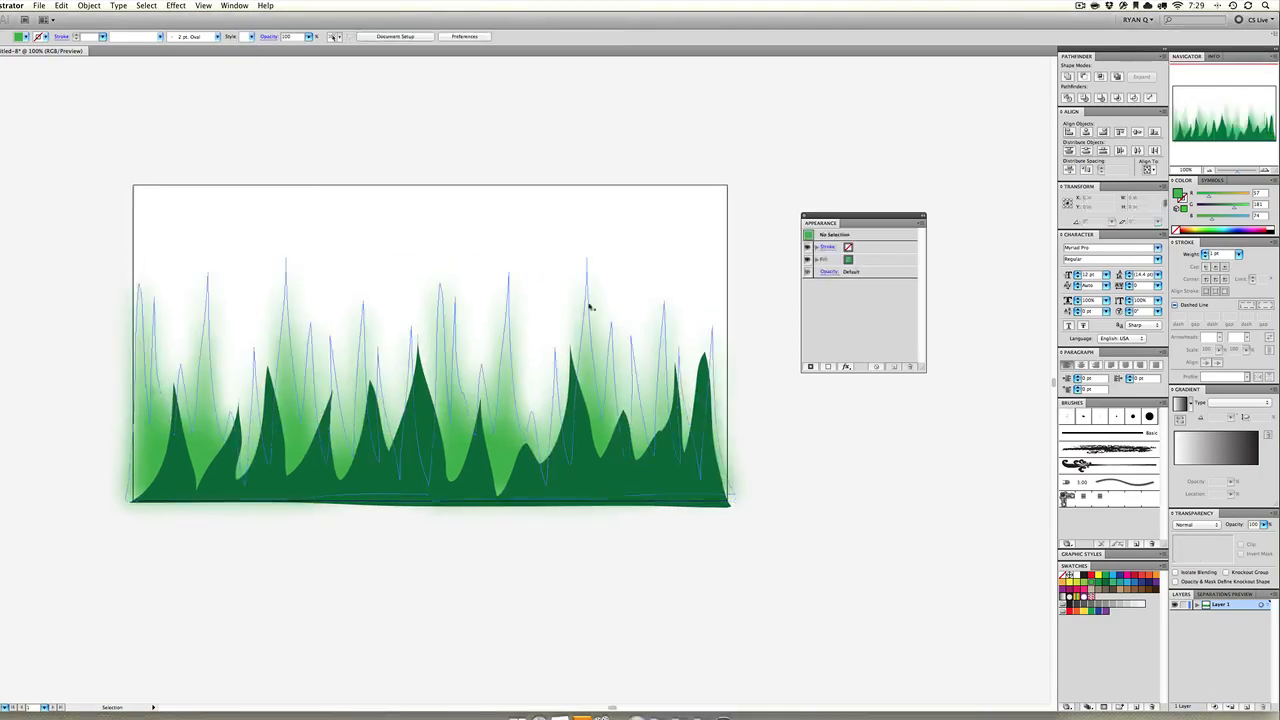
{"action": "left_click", "coordinate": [476, 365]}
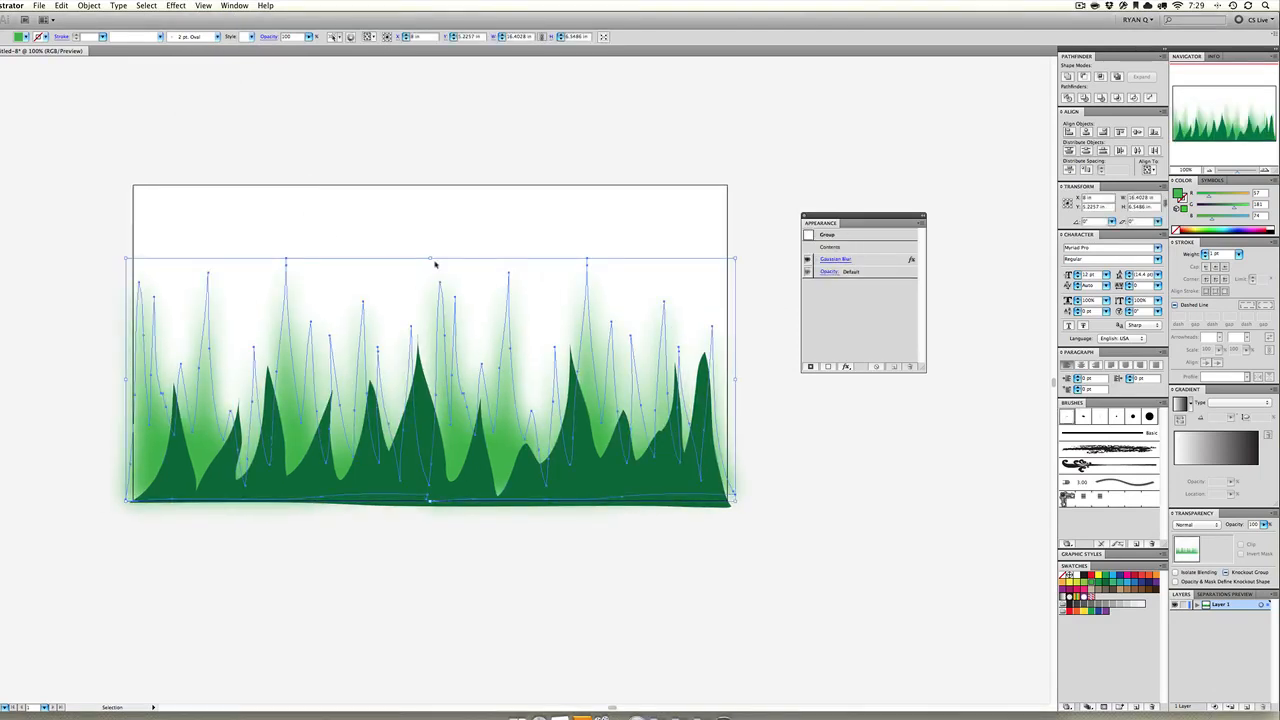
{"action": "left_click_drag", "start_coordinate": [430, 264], "coordinate": [426, 327]}
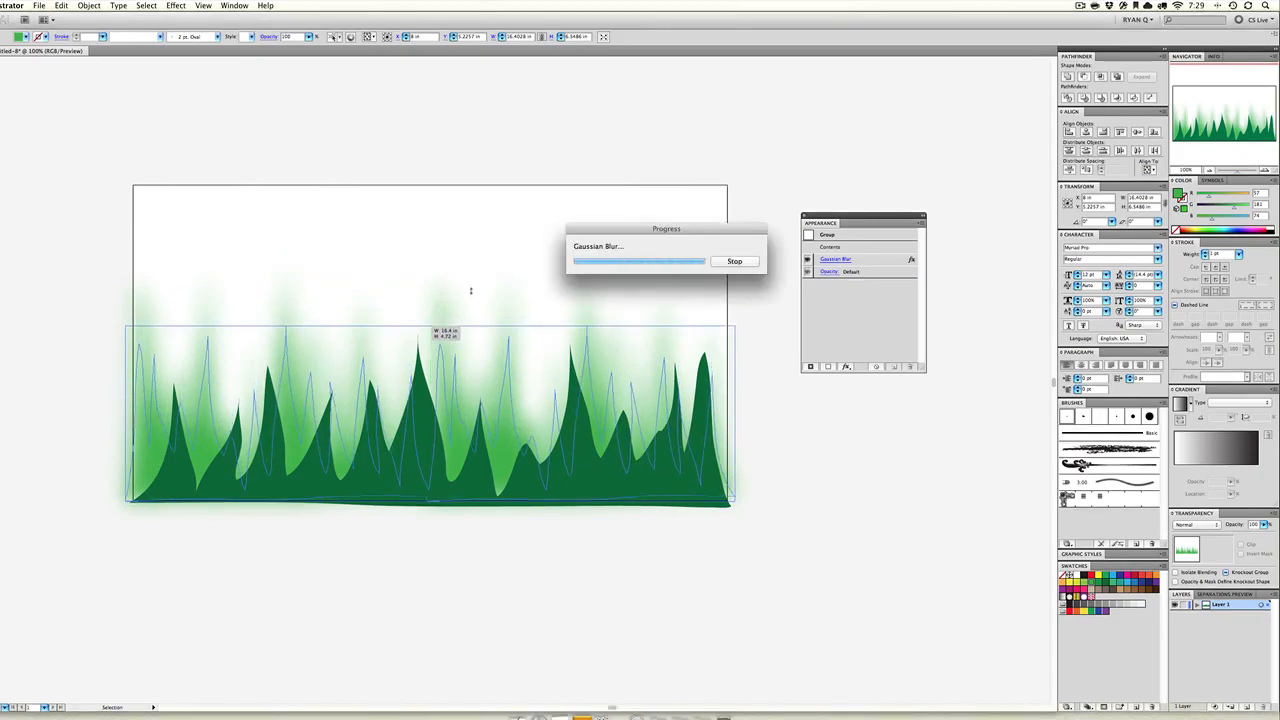
{"action": "left_click", "coordinate": [510, 292]}
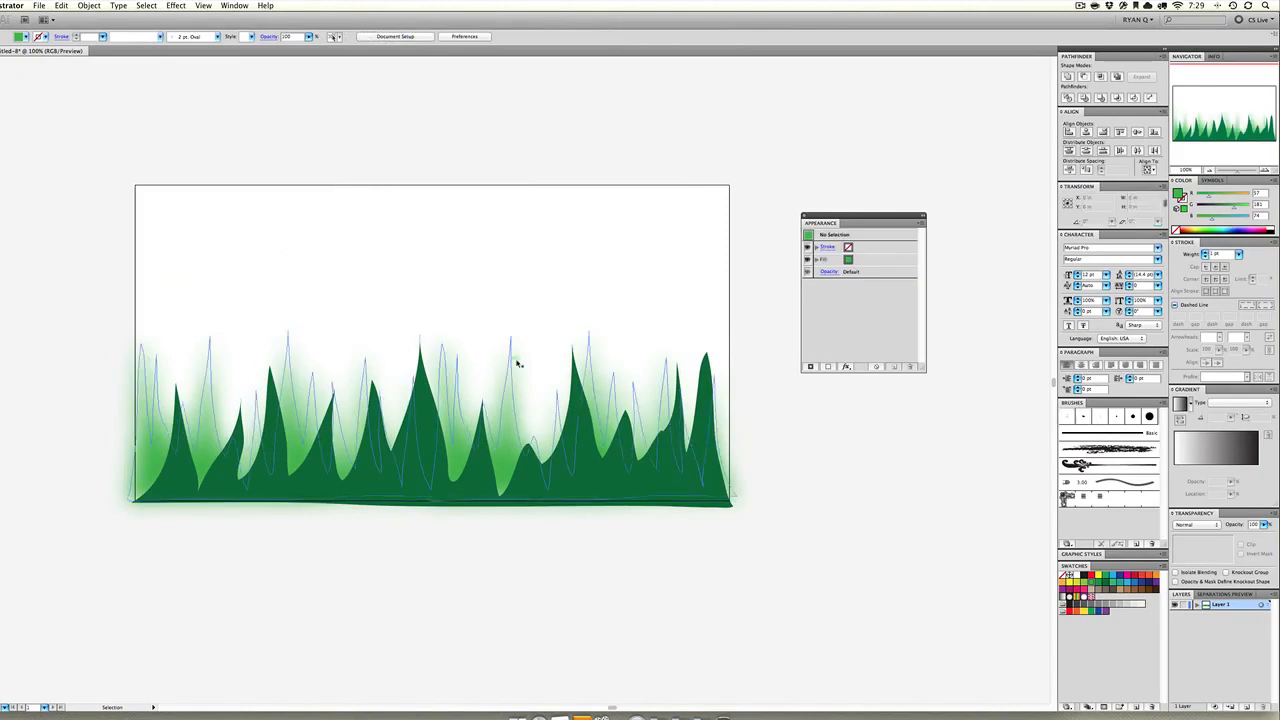
- Edit the light green grass's Gaussian Blur effect and lower its radius so the blades look less blurred
{"action": "left_click", "coordinate": [519, 394]}
{"action": "left_click", "coordinate": [829, 260]}
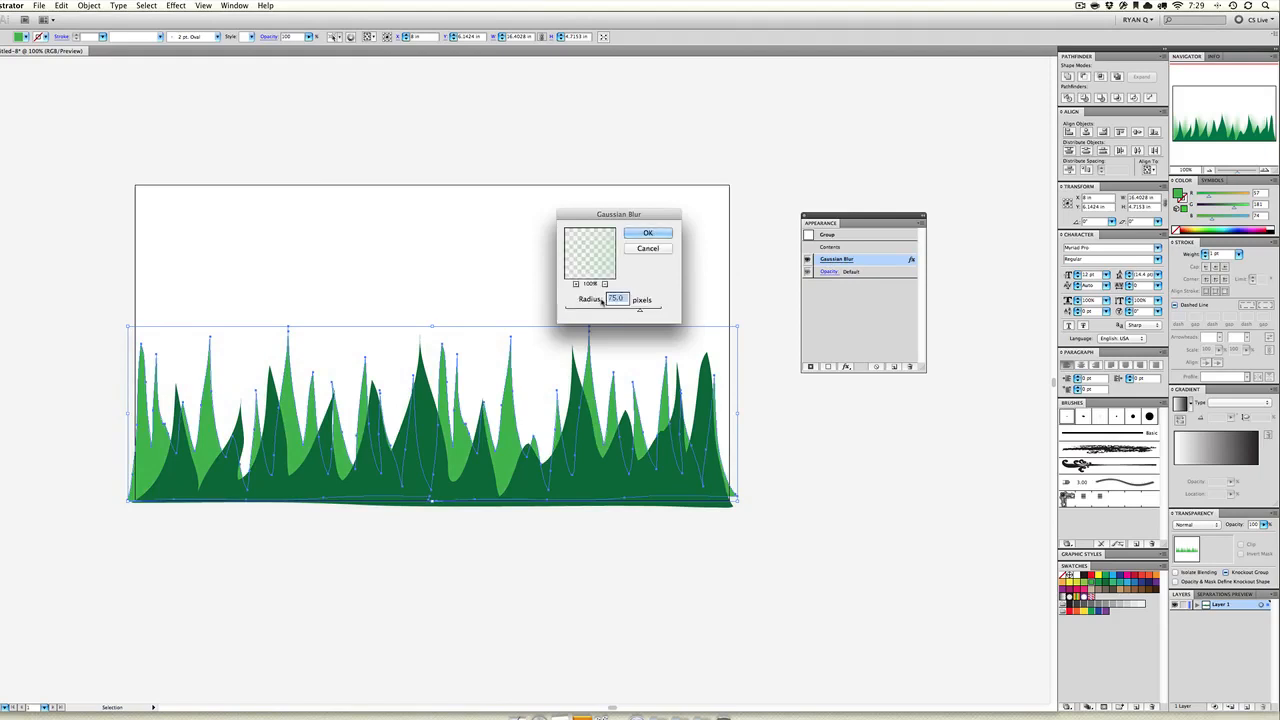
{"action": "left_click", "coordinate": [615, 300]}
{"action": "left_click", "coordinate": [648, 234]}
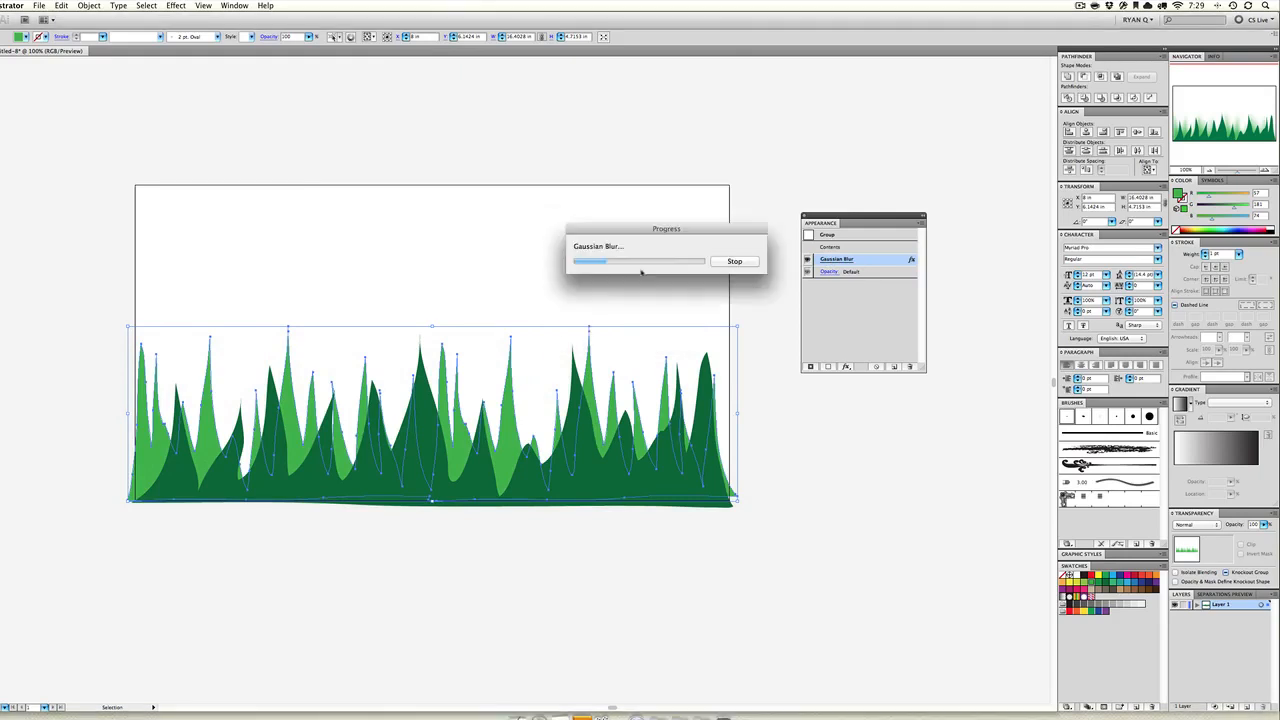
{"action": "left_click", "coordinate": [641, 272]}
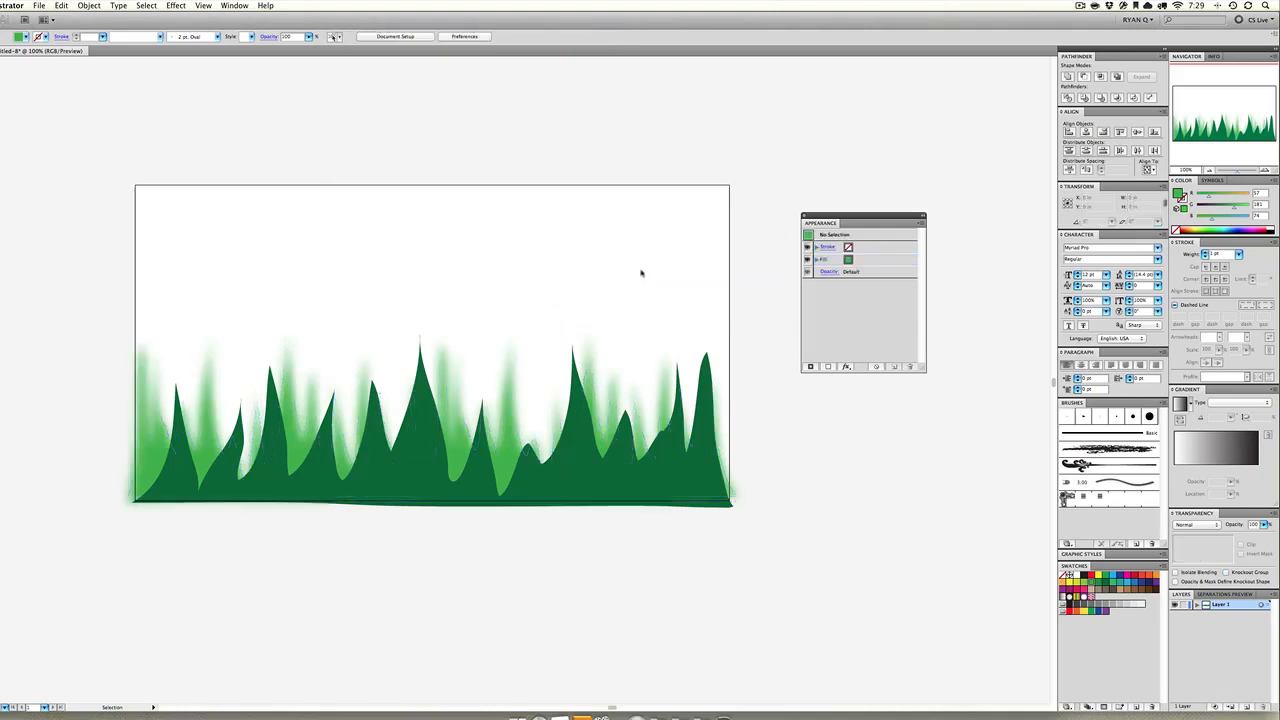
- Duplicate the blurred light green grass in place and reflect the copy across the vertical axis
{"action": "left_click", "coordinate": [516, 441]}
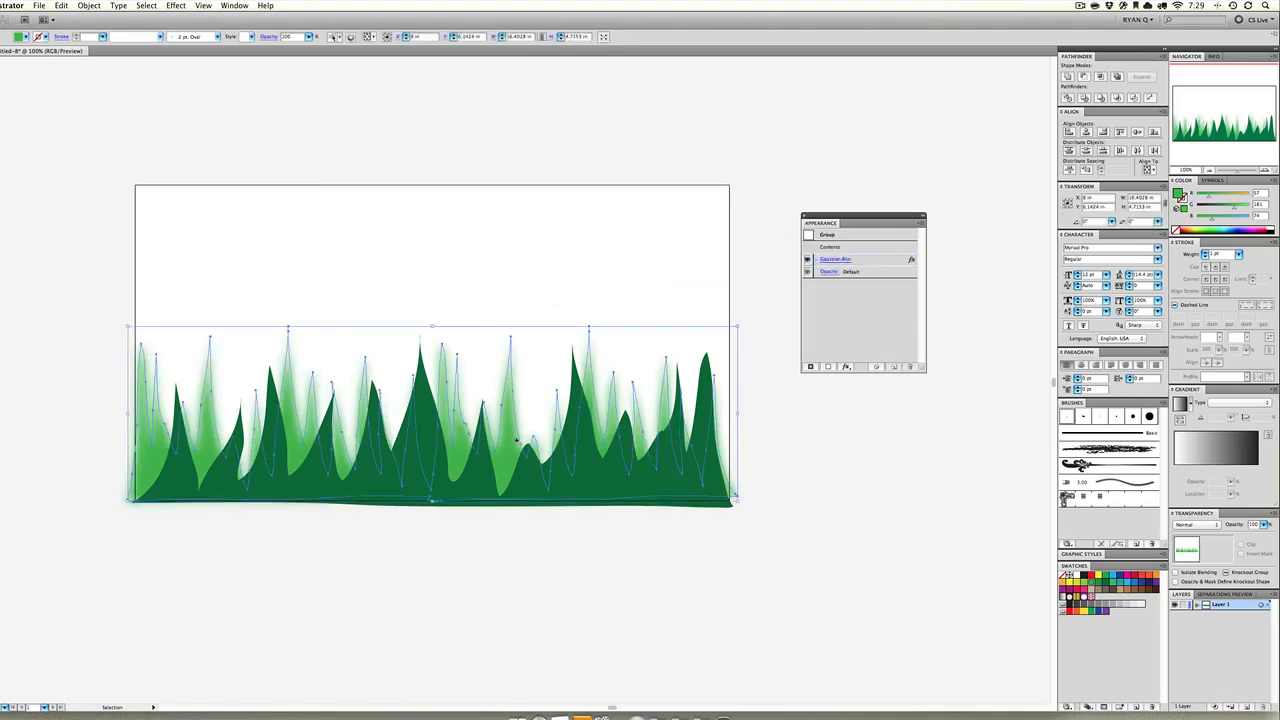
{"action": "key", "text": "super+c"}
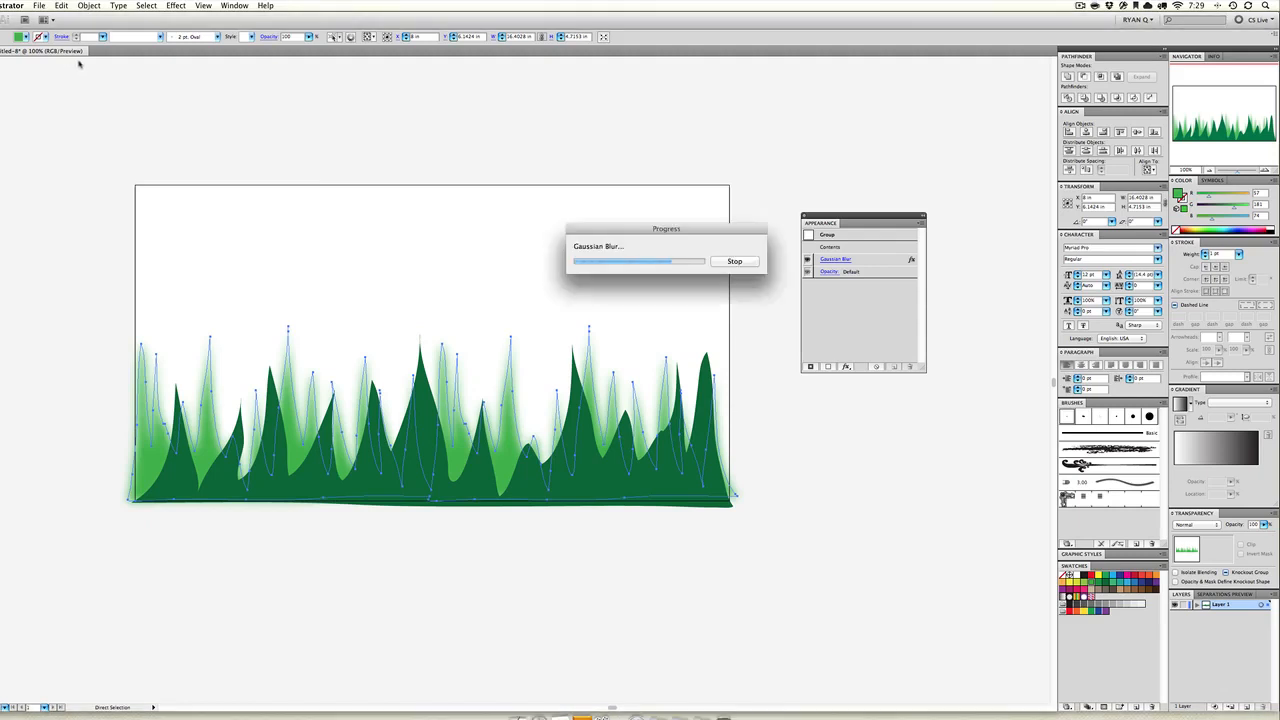
{"action": "left_click", "coordinate": [89, 5]}
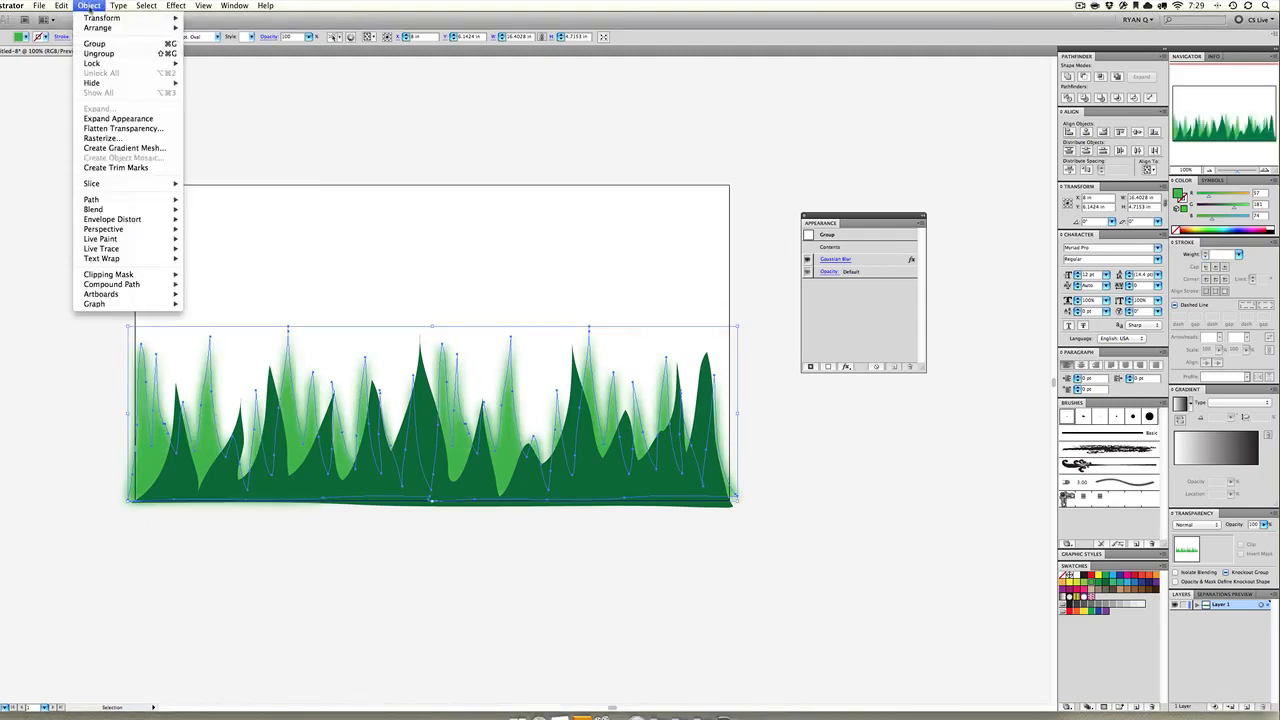
{"action": "mouse_move", "coordinate": [110, 17]}
{"action": "left_click", "coordinate": [238, 57]}
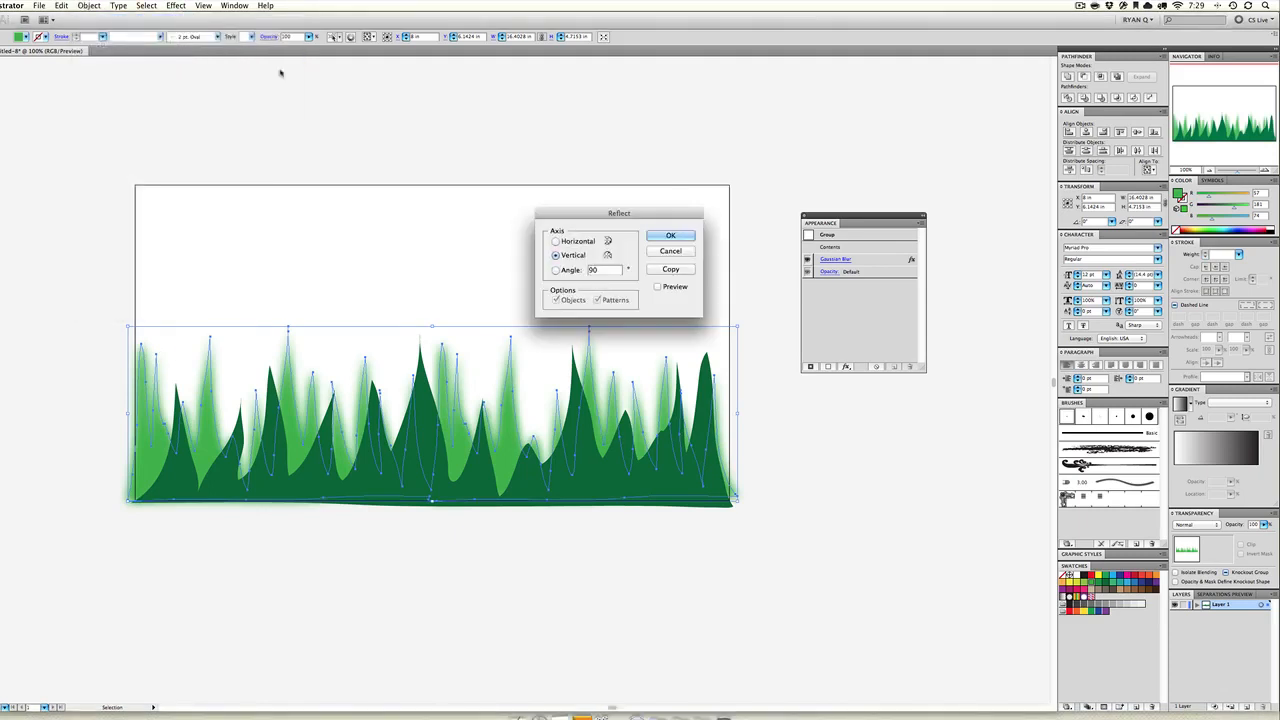
{"action": "left_click", "coordinate": [670, 236]}
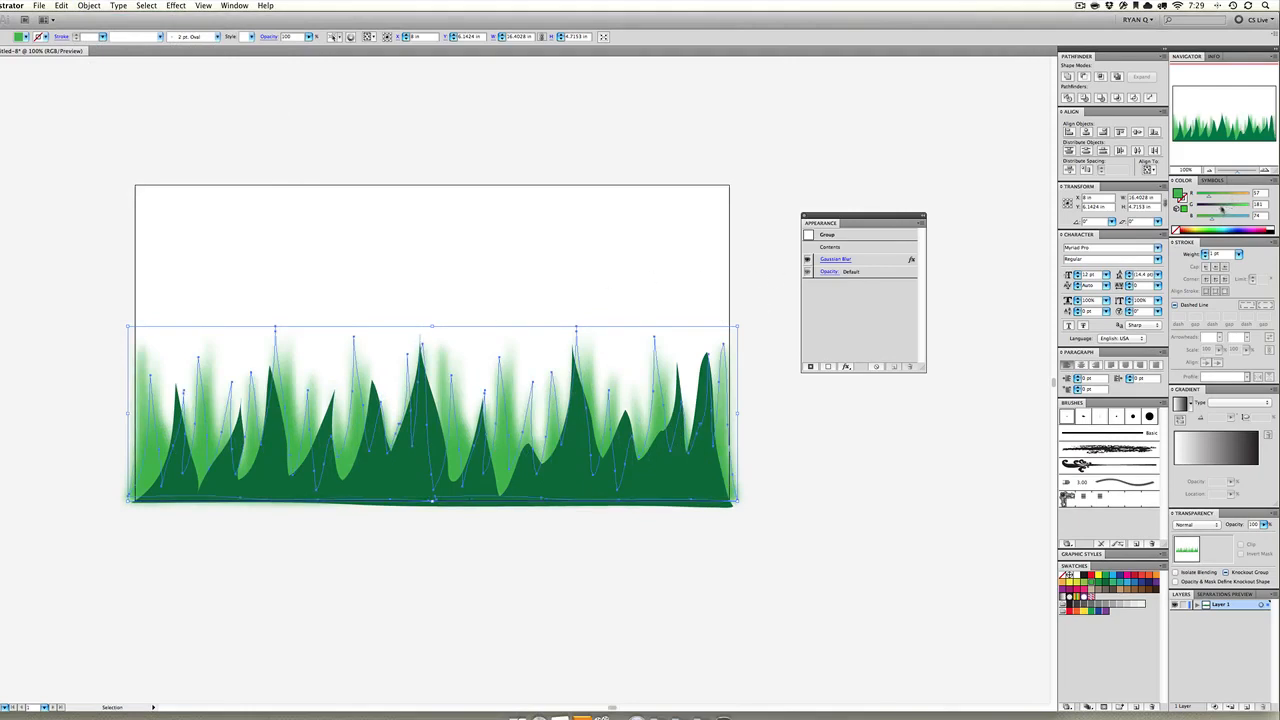
- Darken the reflected copy's green fill and shorten the copy to about 3.27 in high
{"action": "left_click_drag", "start_coordinate": [1221, 208], "coordinate": [1219, 208]}
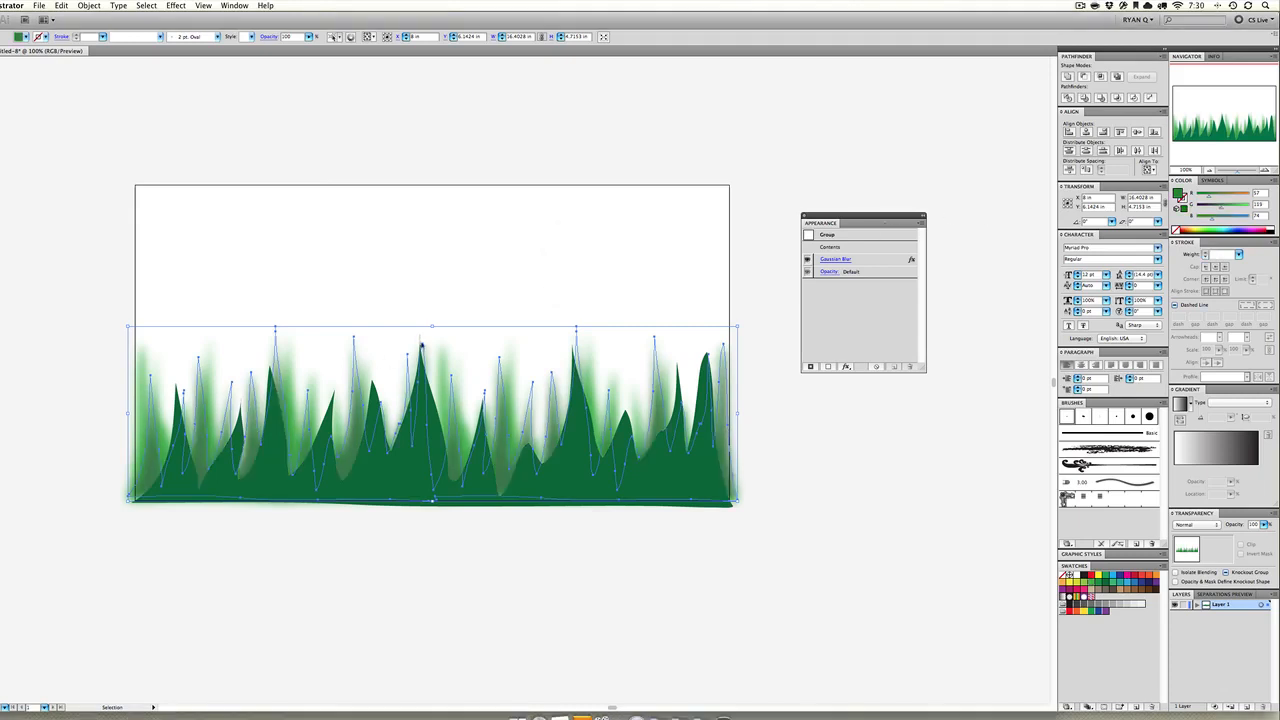
{"action": "left_click_drag", "start_coordinate": [432, 326], "coordinate": [431, 381]}
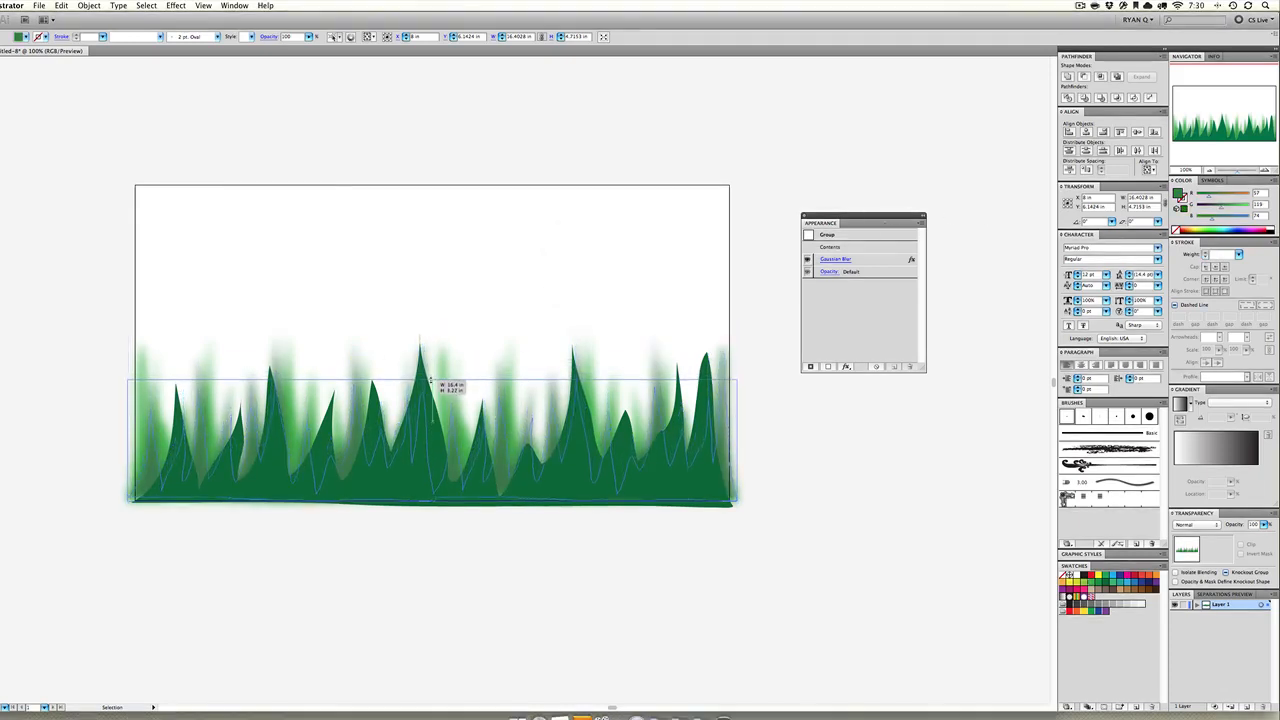
- Lower the Gaussian Blur radius of the short reflected grass to make its blades crisper
{"action": "left_click", "coordinate": [836, 259]}
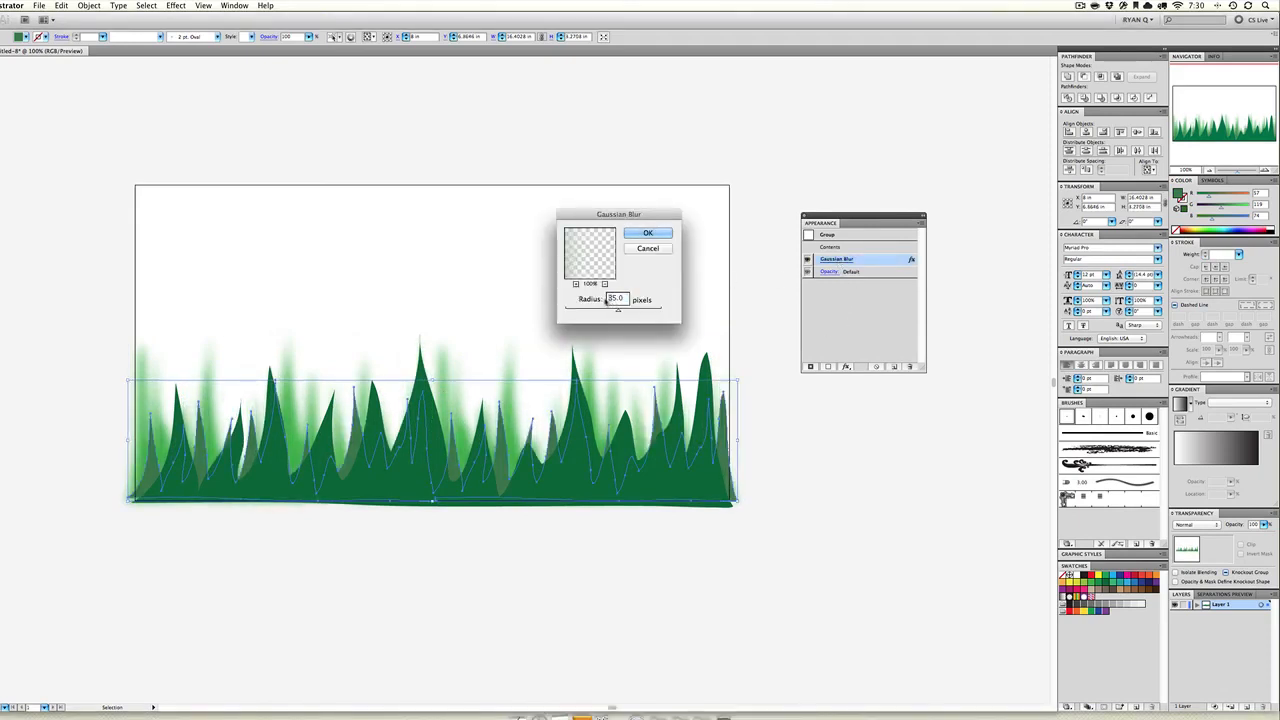
{"action": "left_click", "coordinate": [649, 233]}
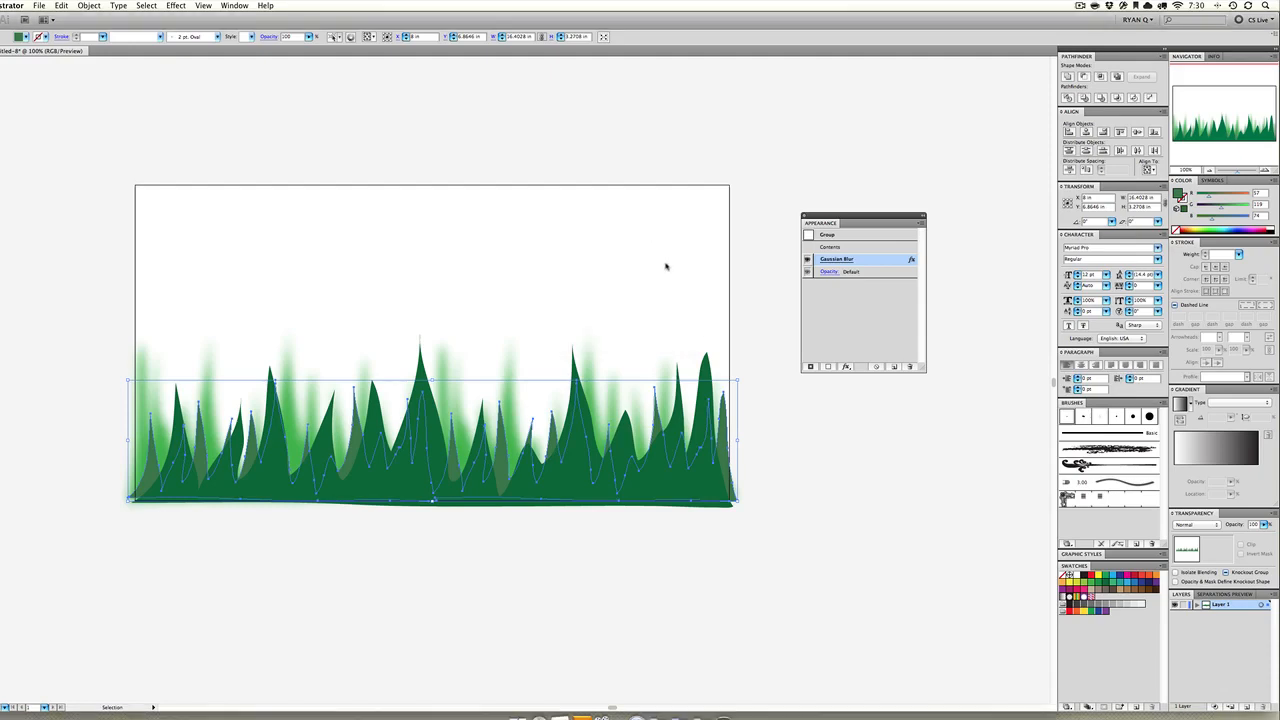
{"action": "left_click", "coordinate": [663, 274]}
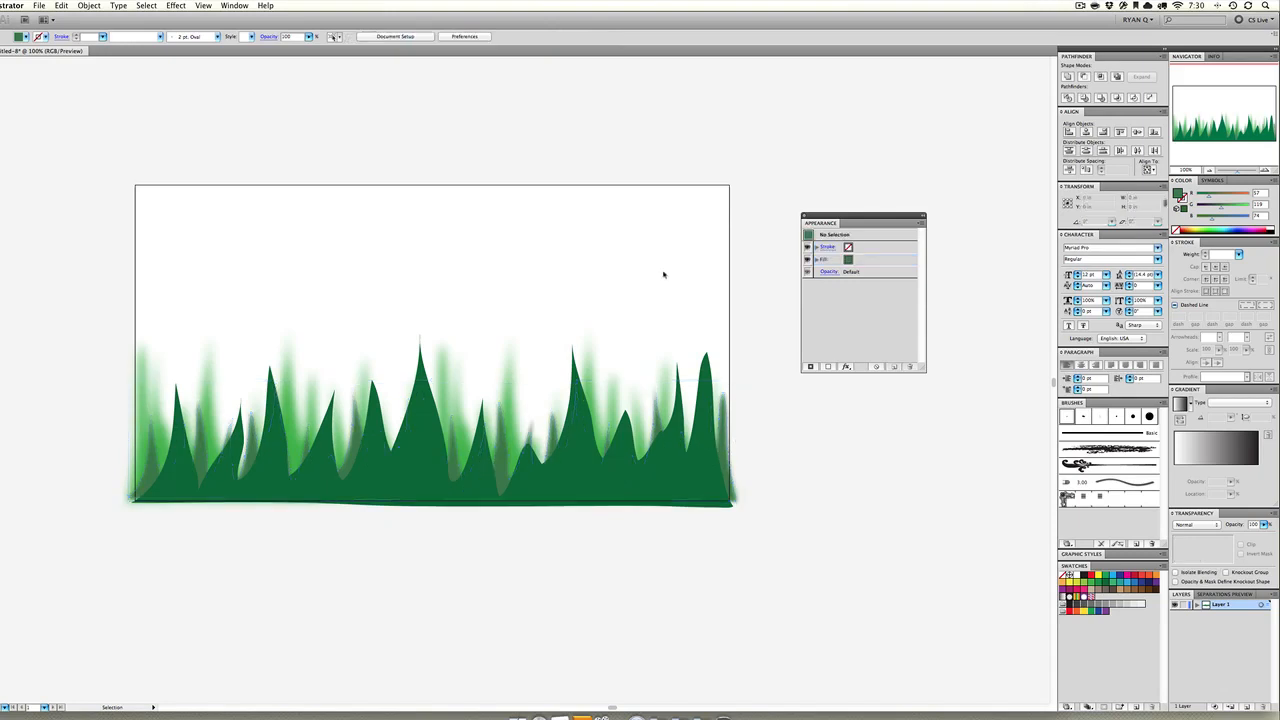
- Recolour the short reflected grass to a very dark green with RGB values 15, 76 and 40
{"action": "left_click", "coordinate": [505, 472]}
{"action": "left_click_drag", "start_coordinate": [1216, 208], "coordinate": [1210, 211]}
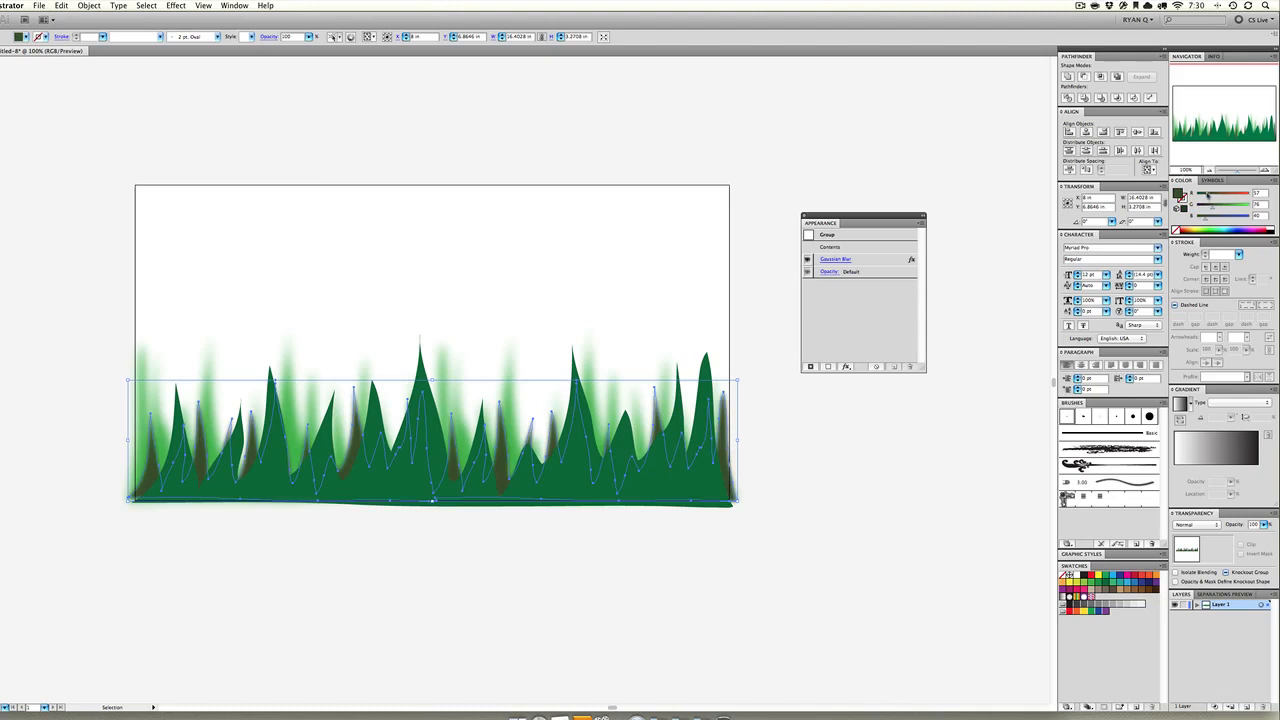
{"action": "left_click", "coordinate": [888, 455]}
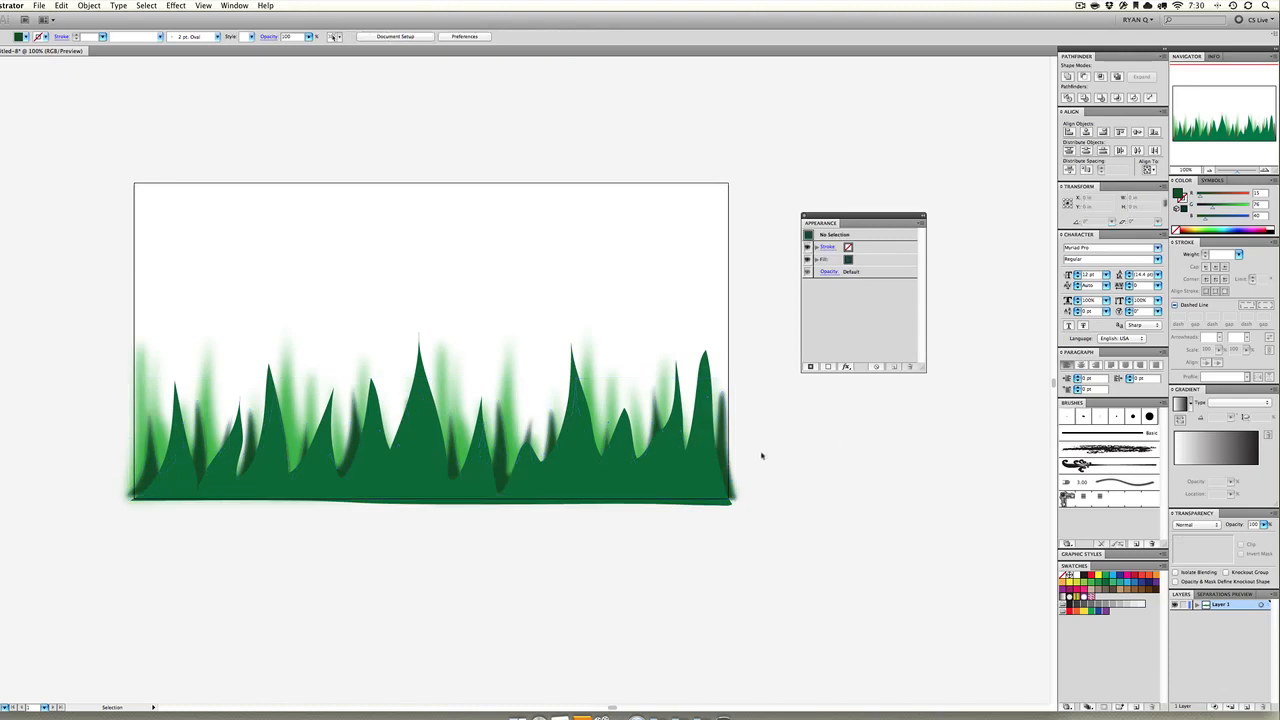
- Send the unblurred dark green grass behind both blurred grass layers
{"action": "left_click", "coordinate": [655, 351]}
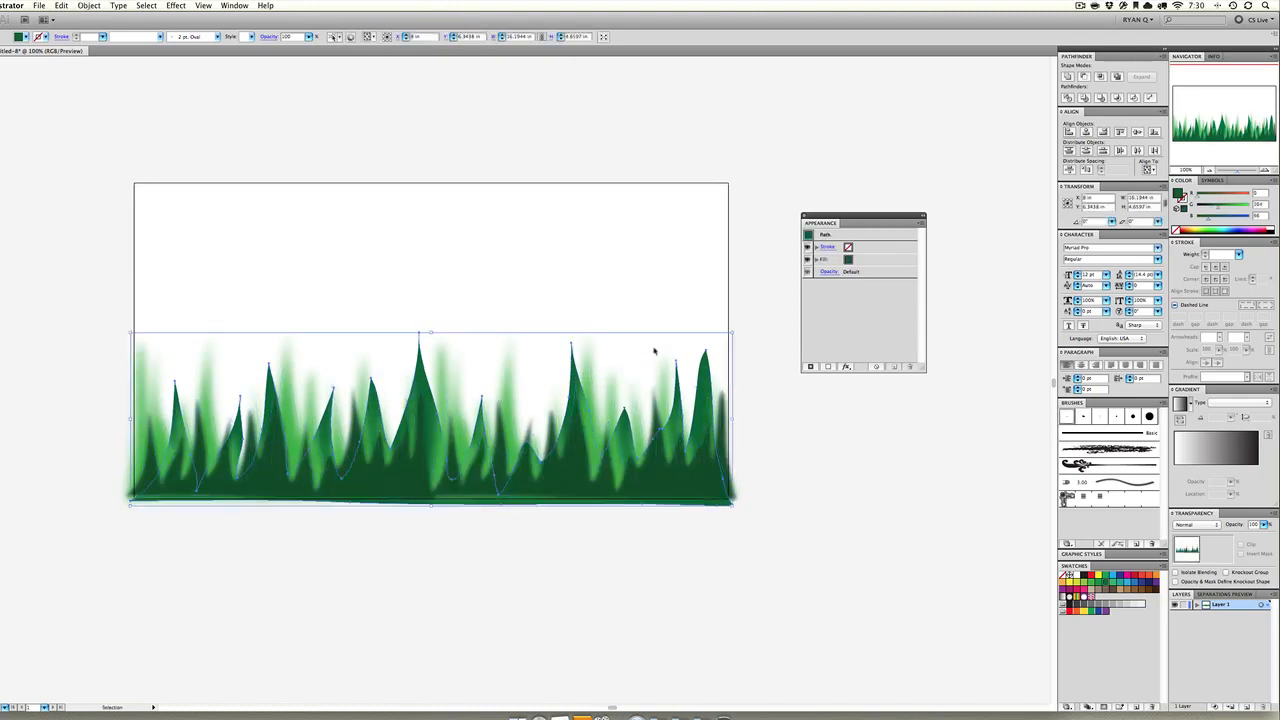
{"action": "key", "text": "super+shift+a"}
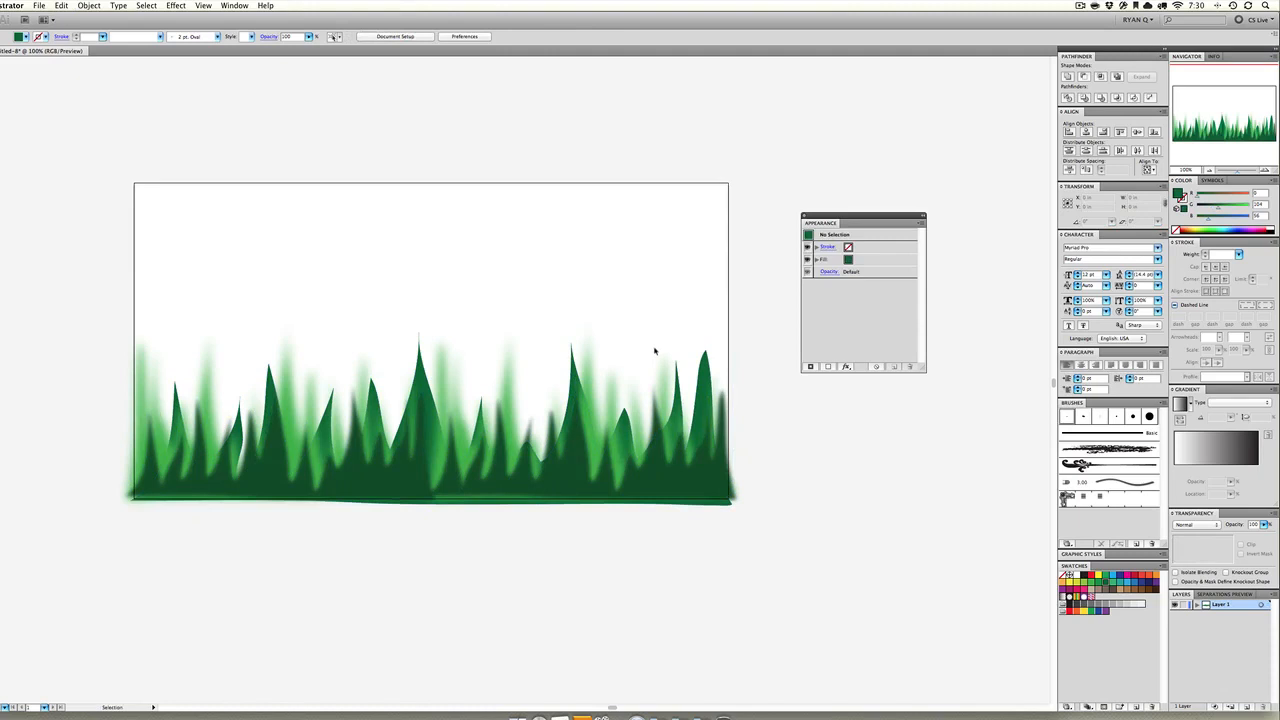
- Bring the blurred light green grass to the front, slightly lower, and shorten it to about 2.78 in high
{"action": "left_click", "coordinate": [598, 424]}
{"action": "key", "text": "shift+Down"}
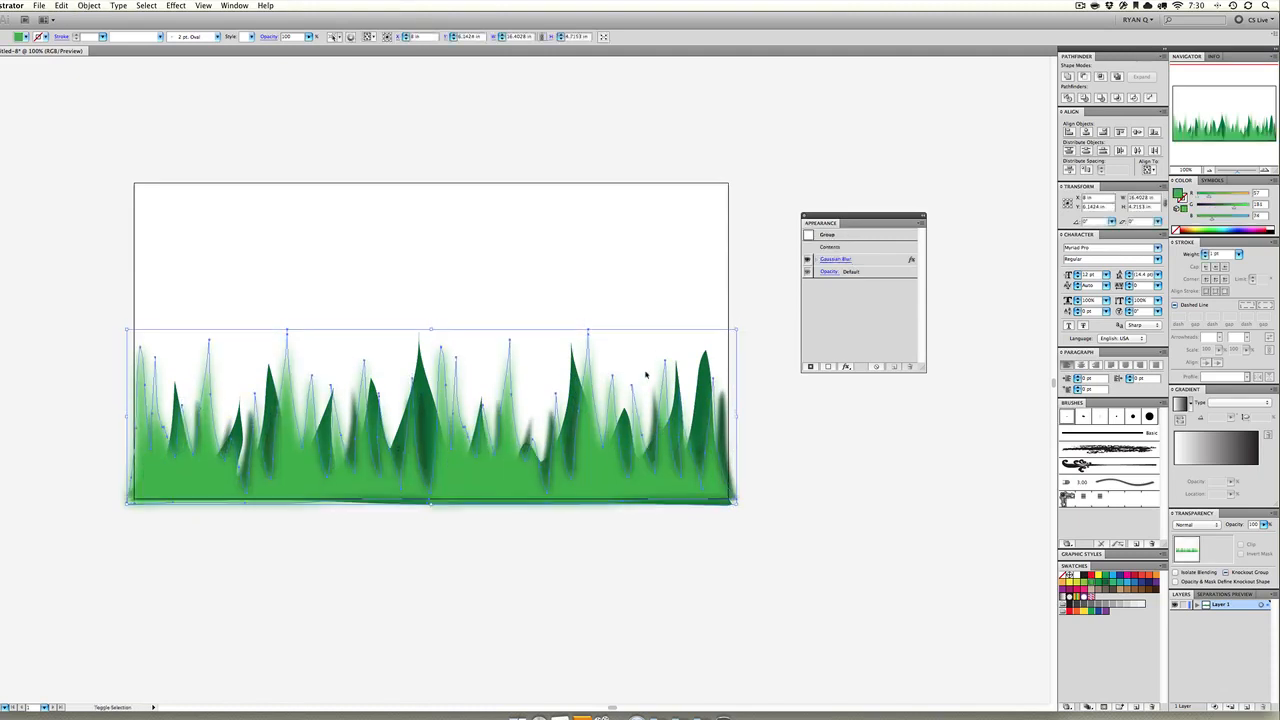
{"action": "left_click_drag", "start_coordinate": [434, 331], "coordinate": [437, 402]}
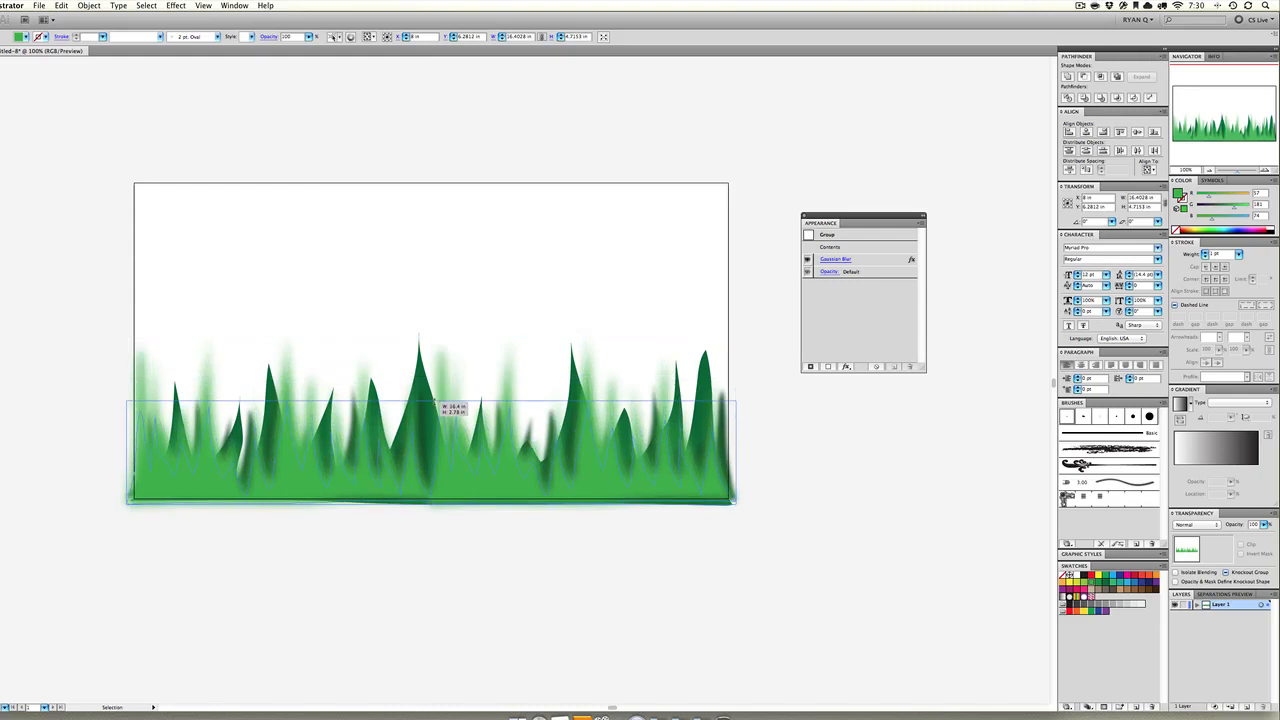
{"action": "left_click", "coordinate": [525, 306]}
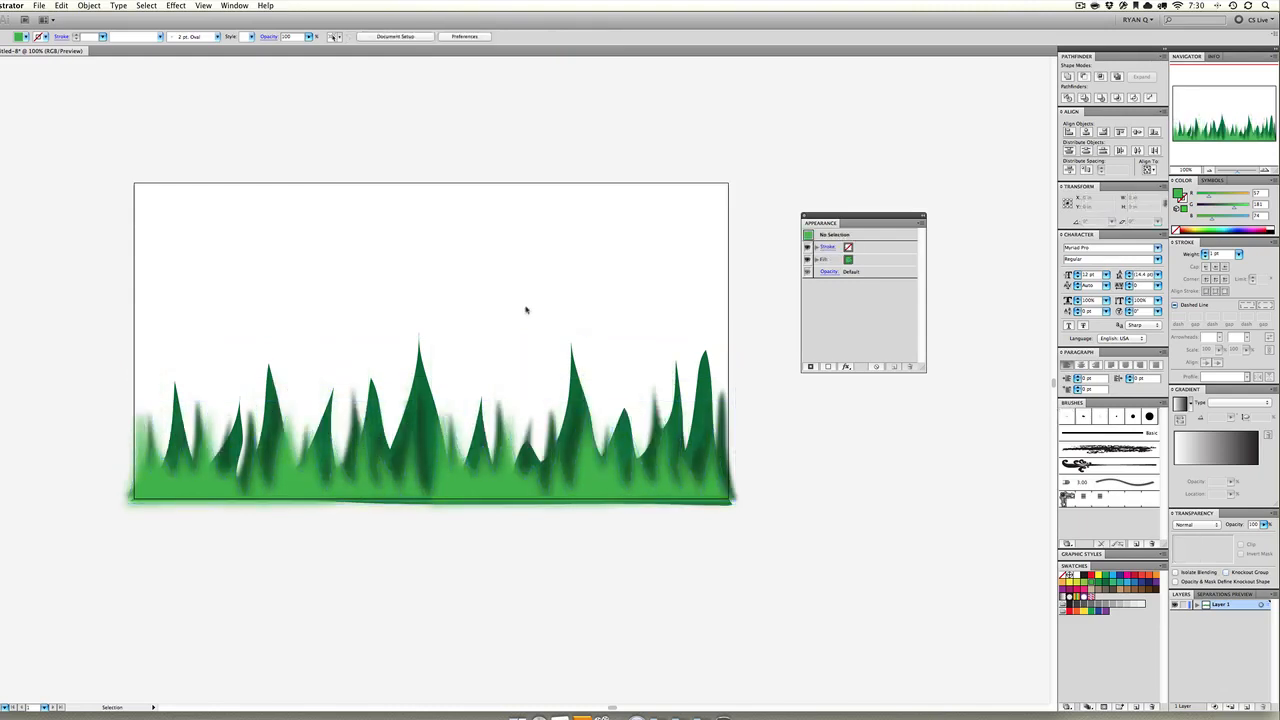